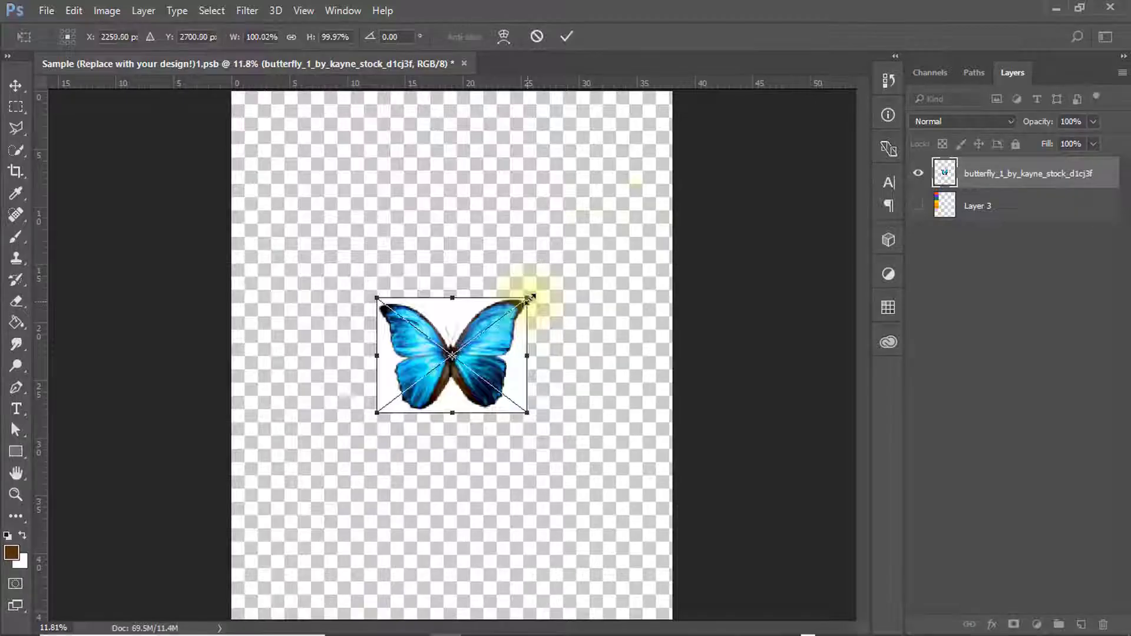
# Step: Scale the blue butterfly up to span the full canvas width and commit the transform
pyautogui.moveTo(530, 298)
pyautogui.mouseDown()
pyautogui.moveTo(714, 157)
pyautogui.moveTo(680, 196)
pyautogui.mouseUp()
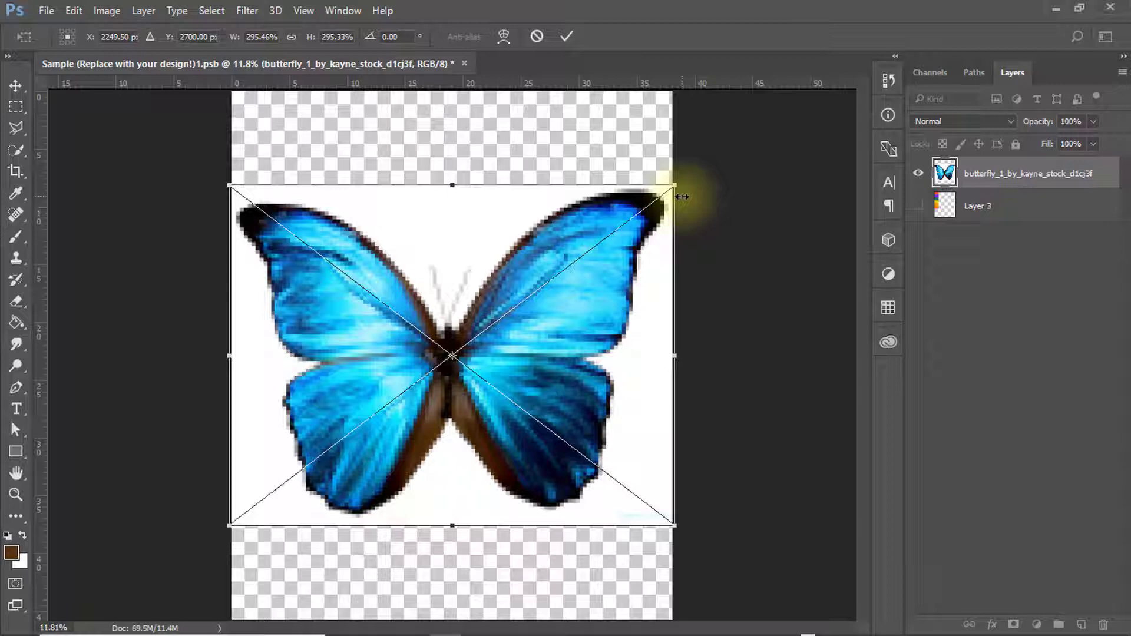
pyautogui.press('Return')
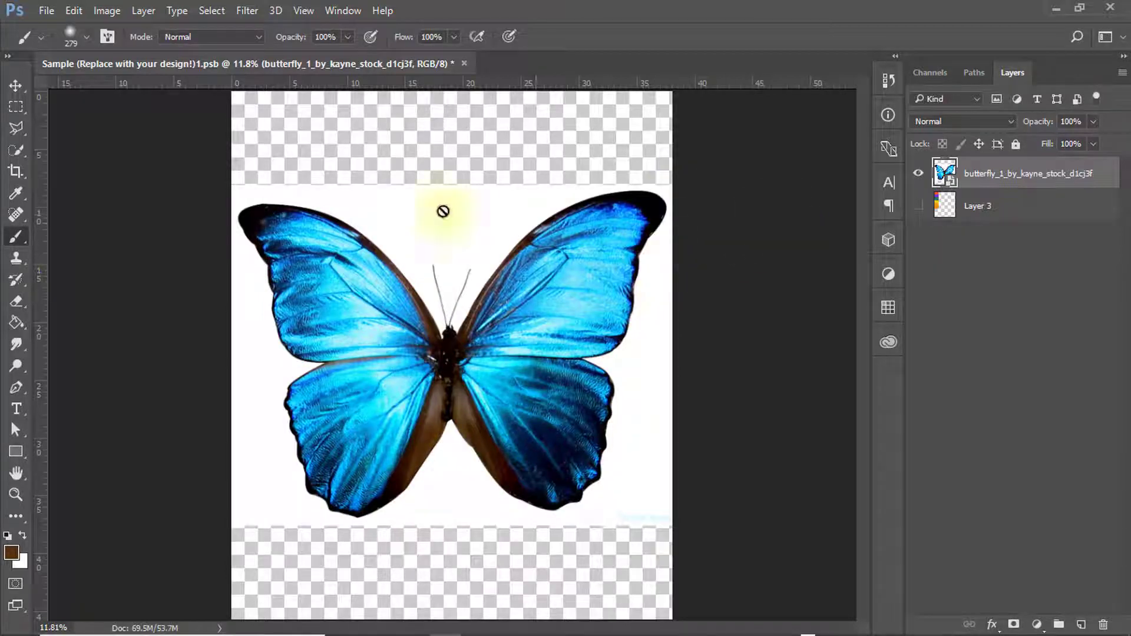
# Step: Color Range-select the white background at fuzziness 60 and hide it with an inverted layer mask
pyautogui.click(211, 10)
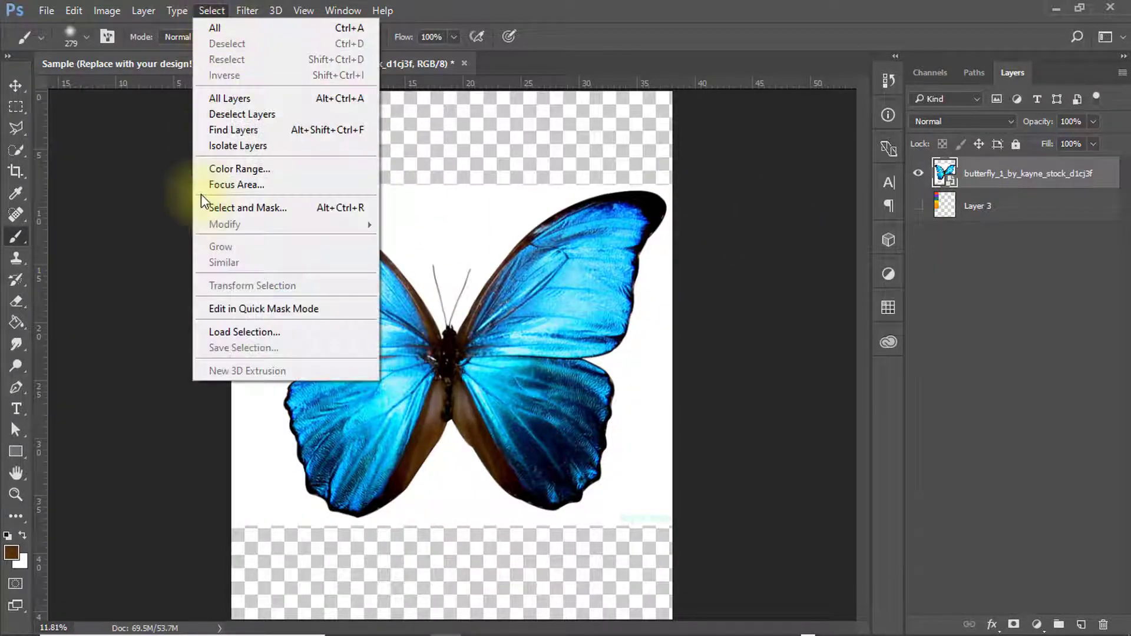
pyautogui.click(239, 169)
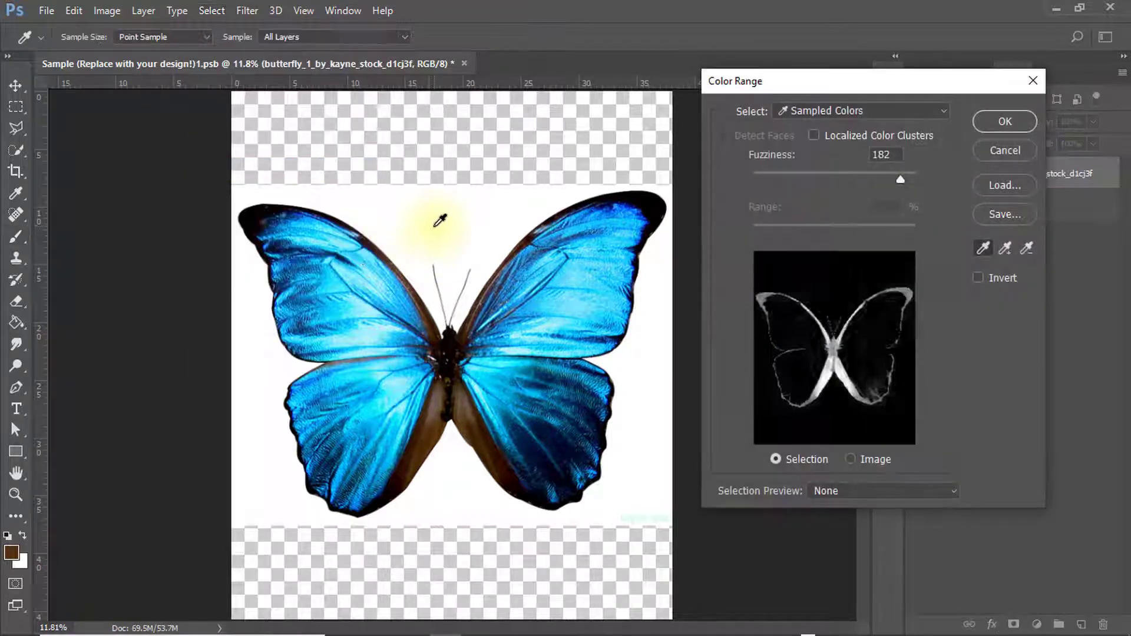
pyautogui.moveTo(894, 179); pyautogui.dragTo(804, 211)
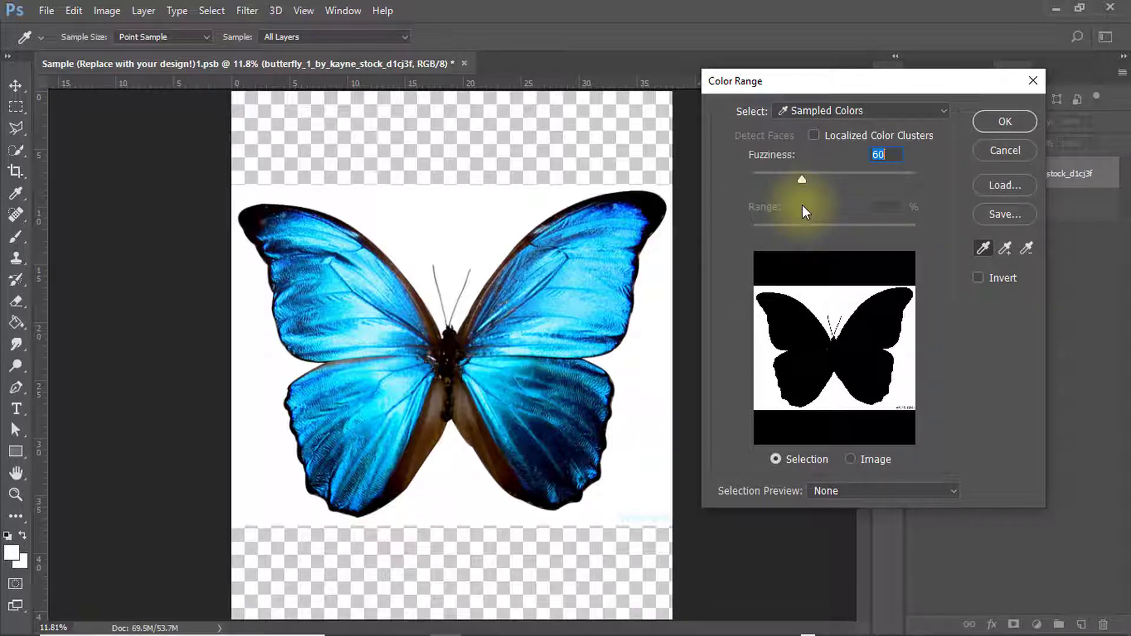
pyautogui.click(1004, 122)
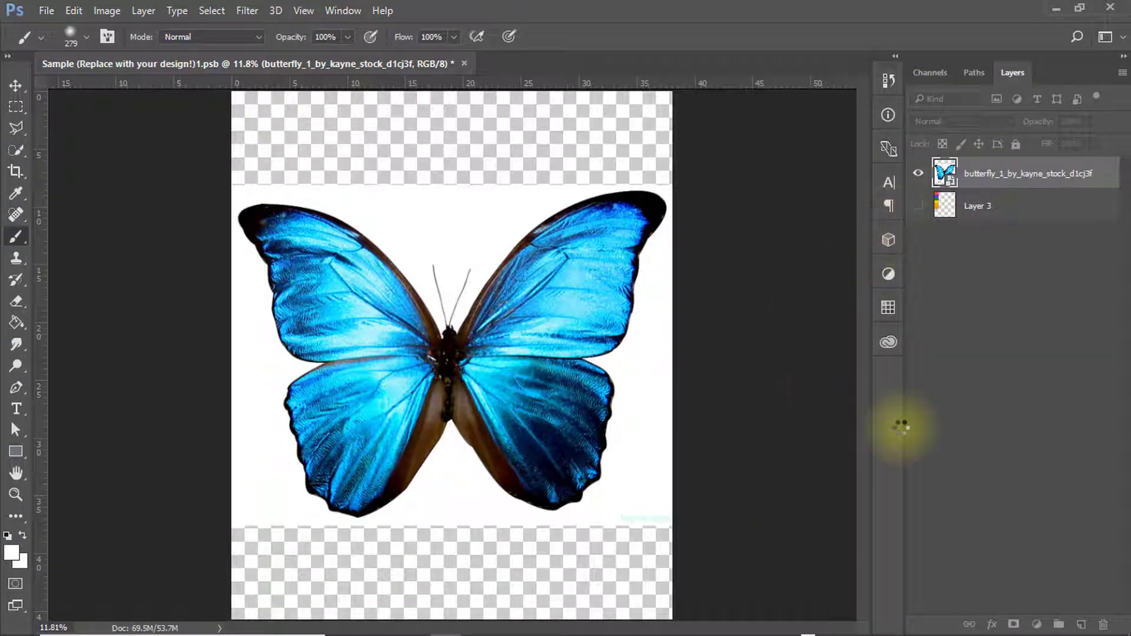
pyautogui.click(1013, 624)
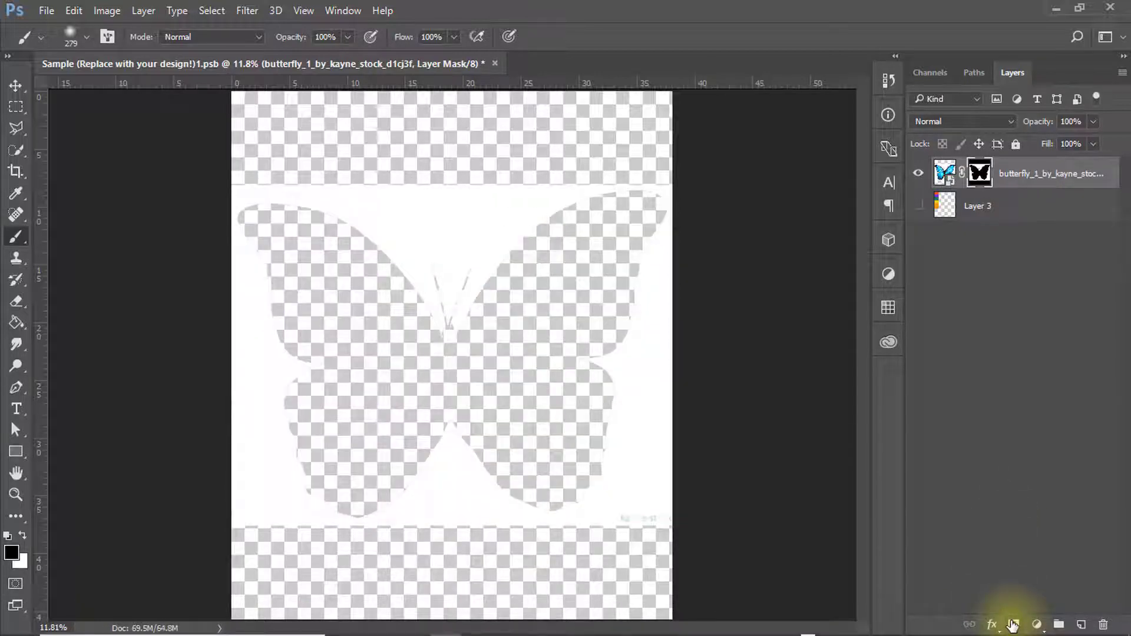
pyautogui.hotkey('ctrl', 'i')
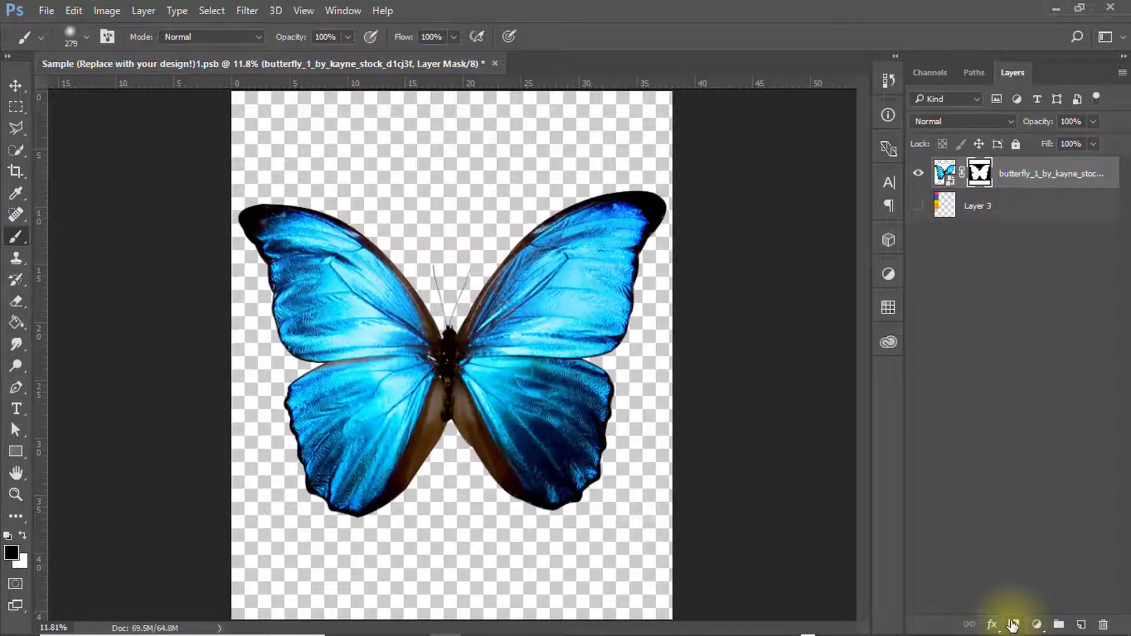
pyautogui.click(1050, 212)
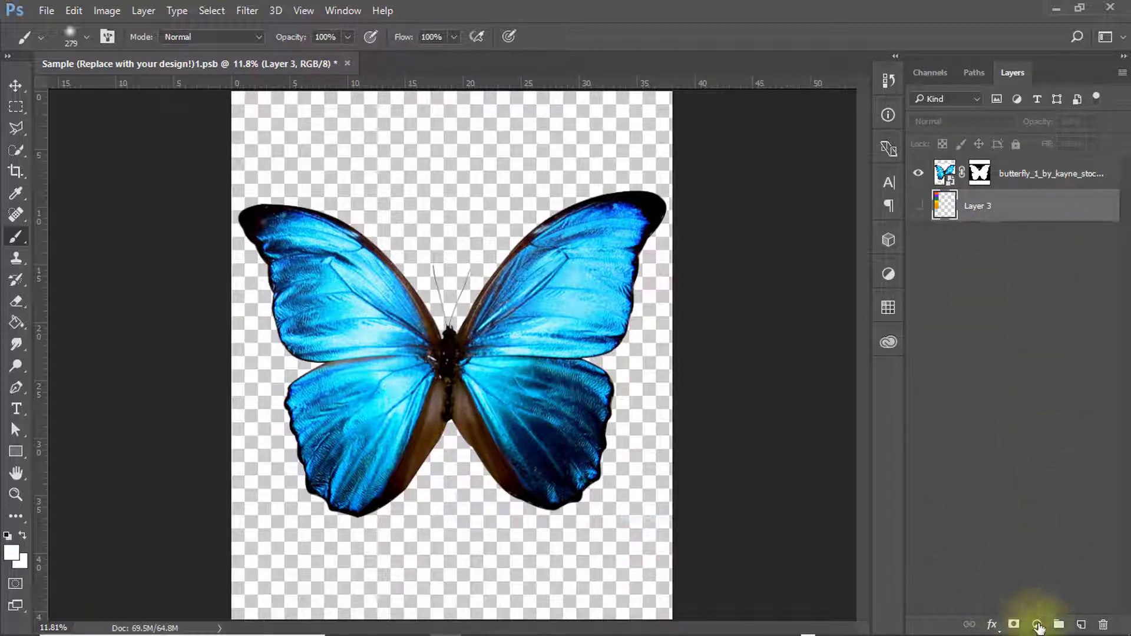
# Step: Add a black #000000 Solid Color fill layer beneath the butterfly
pyautogui.click(1038, 624)
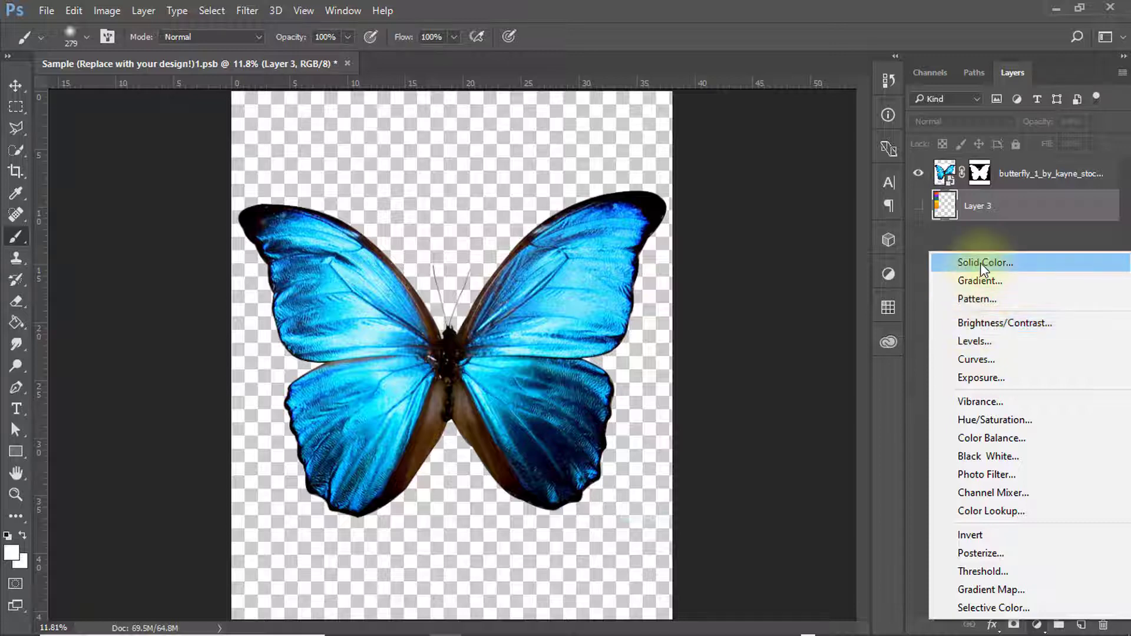
pyautogui.click(980, 262)
pyautogui.click(782, 328)
pyautogui.click(960, 227)
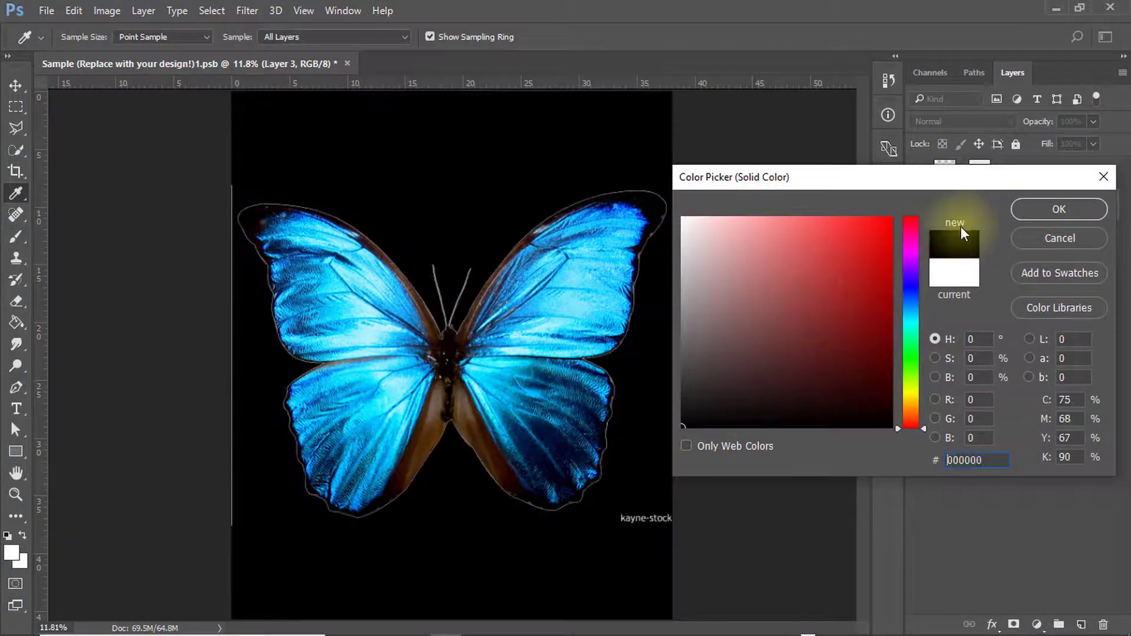
pyautogui.click(1026, 211)
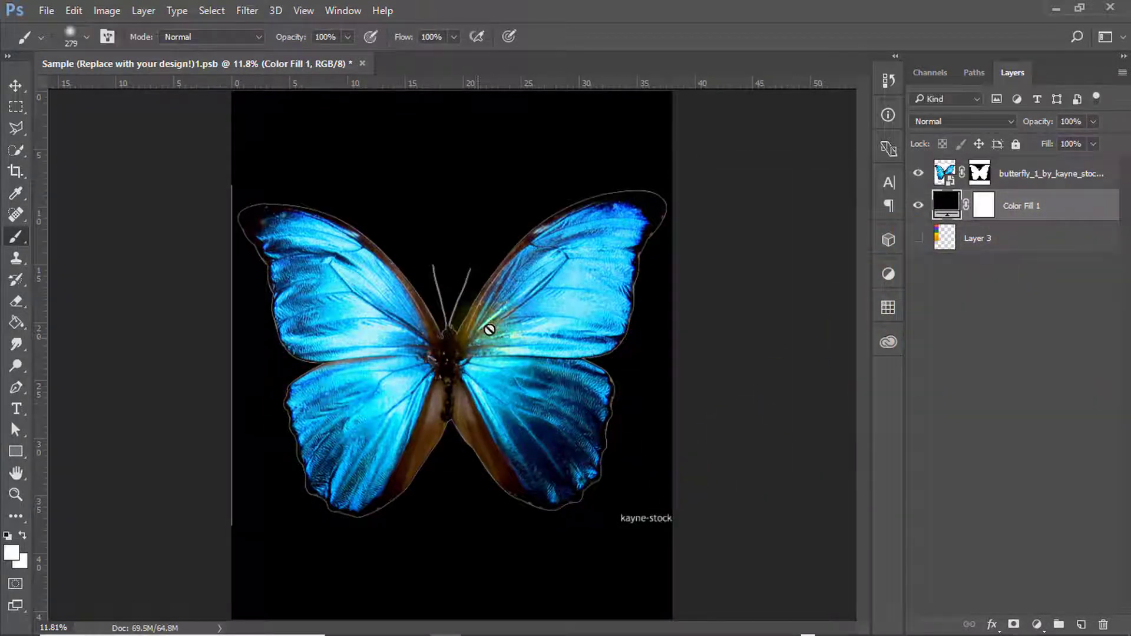
pyautogui.click(981, 180)
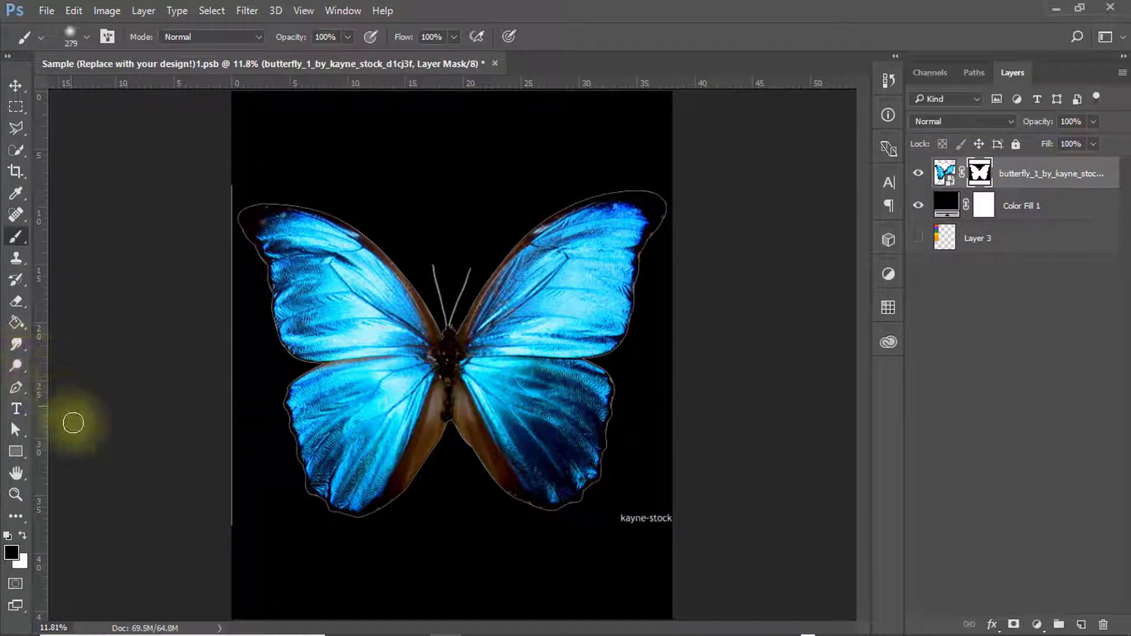
# Step: Paint out the watermark and left-edge line on the butterfly mask with a larger, harder brush
pyautogui.moveTo(632, 518)
pyautogui.mouseDown()
pyautogui.moveTo(689, 516)
pyautogui.moveTo(621, 515)
pyautogui.mouseUp()
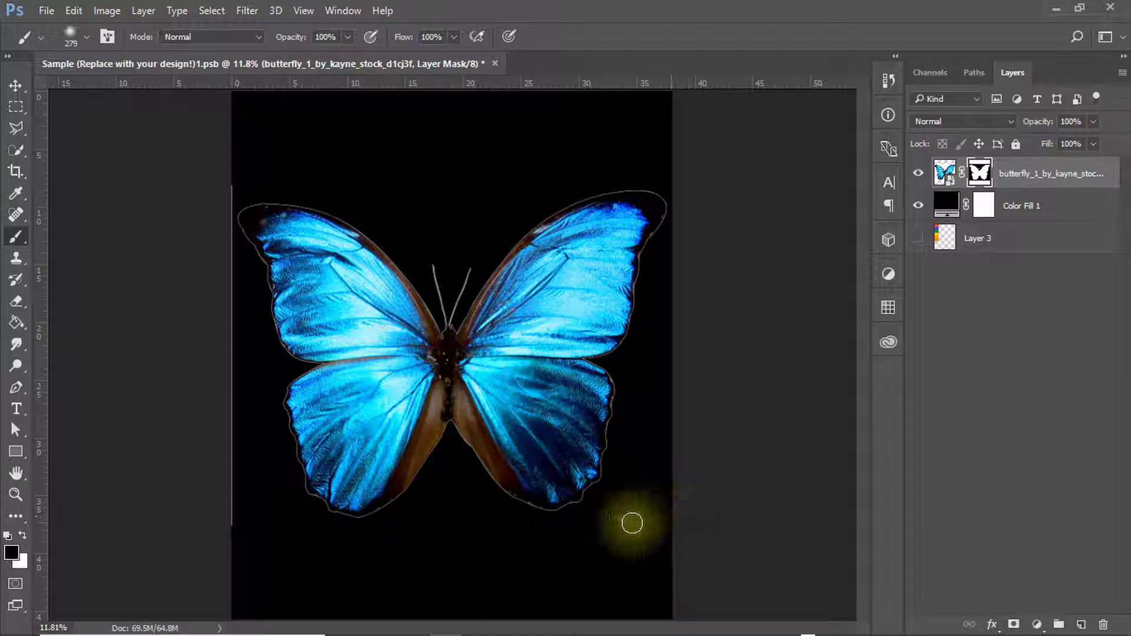
pyautogui.click(228, 525)
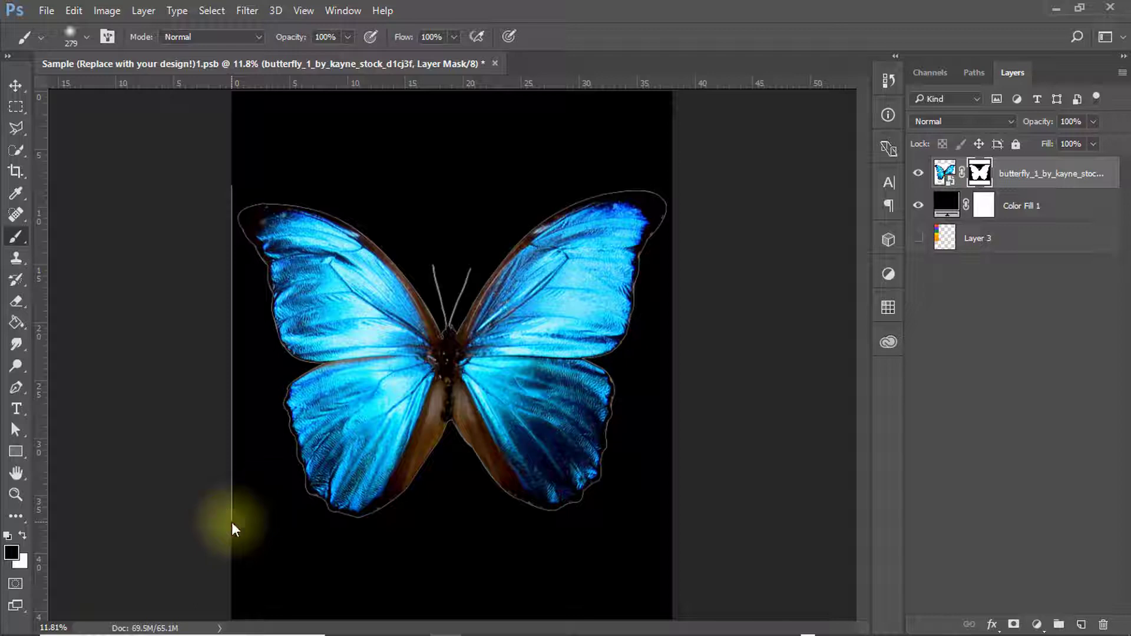
pyautogui.moveTo(234, 528); pyautogui.dragTo(253, 585)
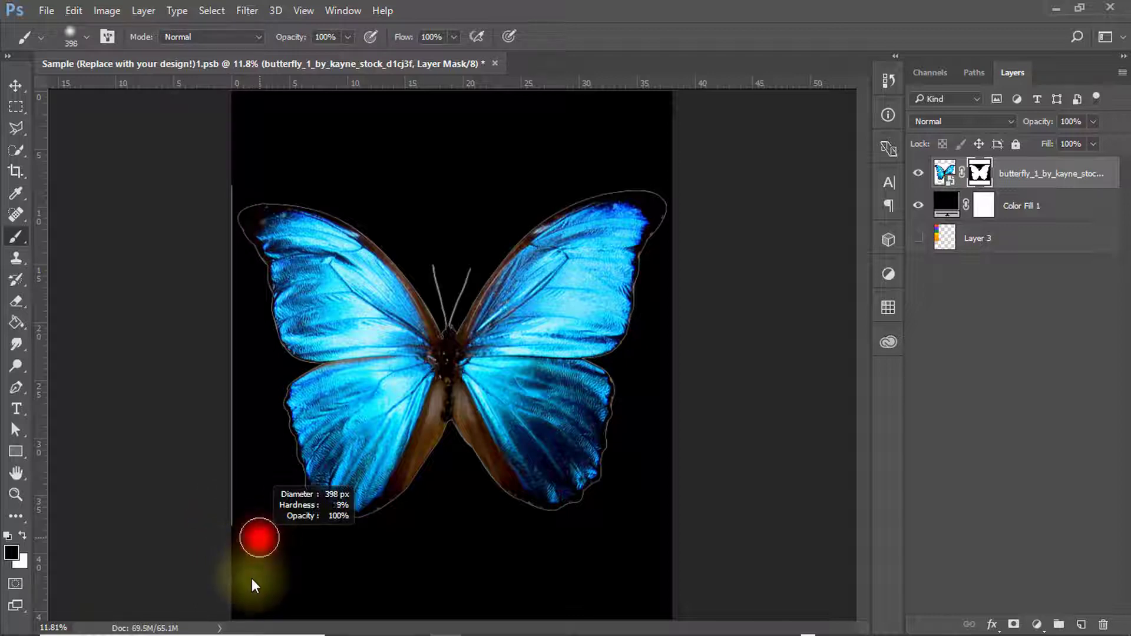
pyautogui.moveTo(254, 584); pyautogui.dragTo(270, 560)
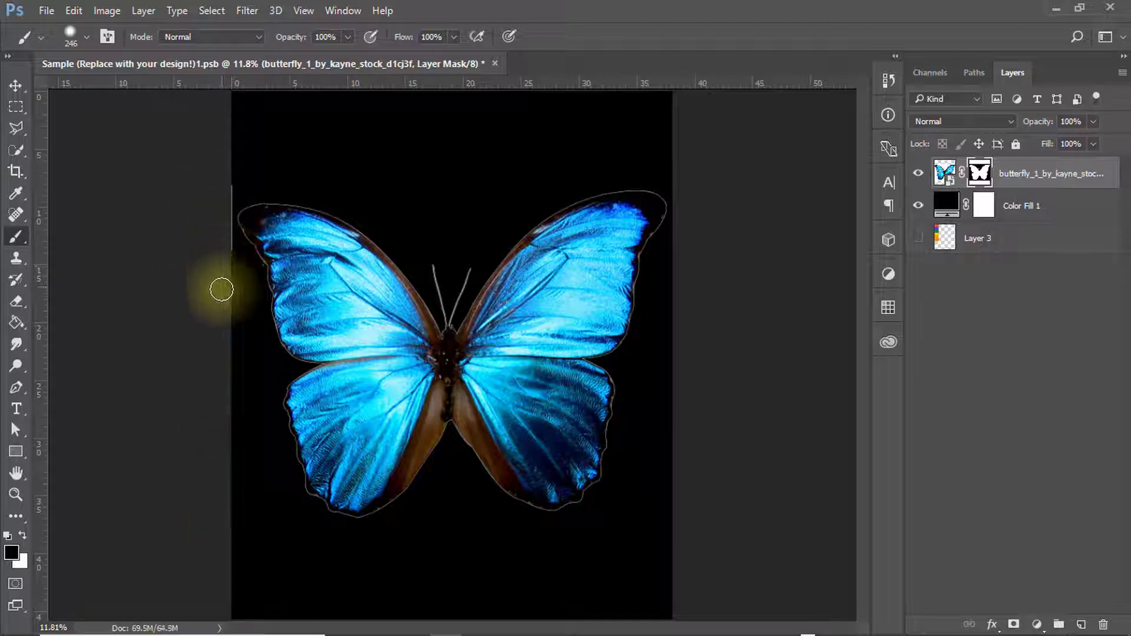
pyautogui.scroll(4, 230, 262)
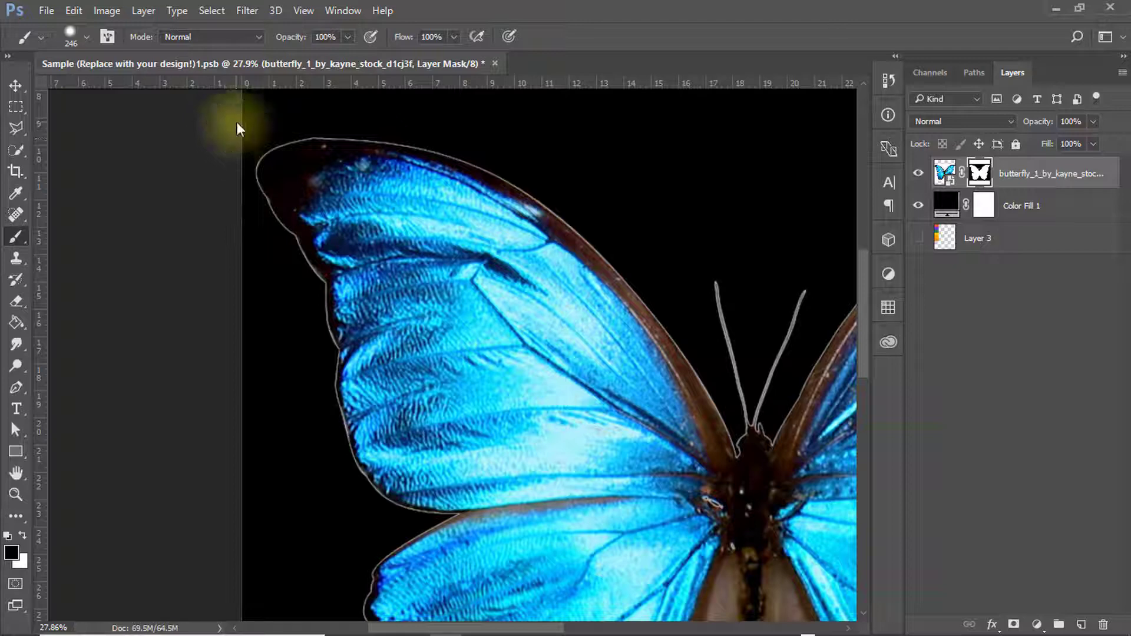
pyautogui.hotkey('ctrl', '0')
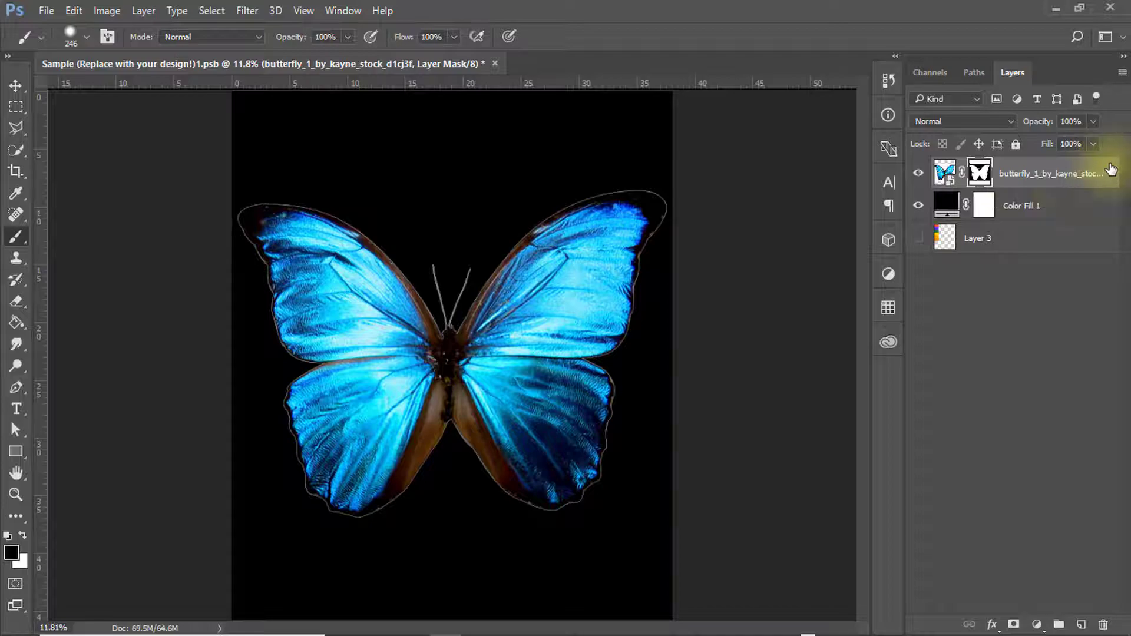
# Step: Rasterize the butterfly layer
pyautogui.click(945, 173)
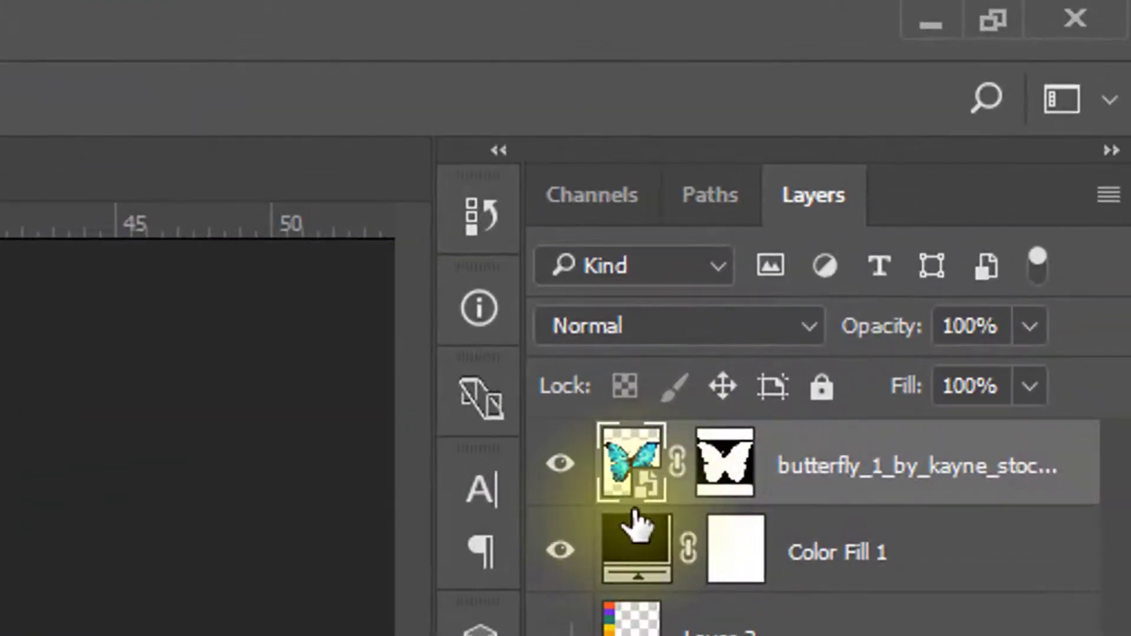
pyautogui.rightClick(889, 465)
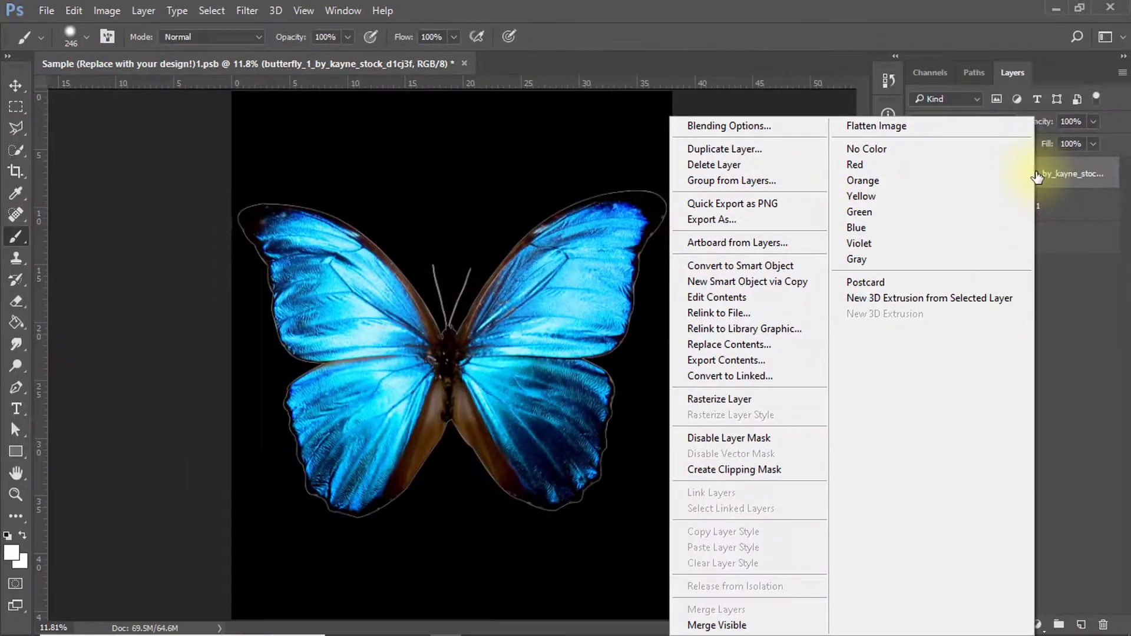
pyautogui.click(720, 399)
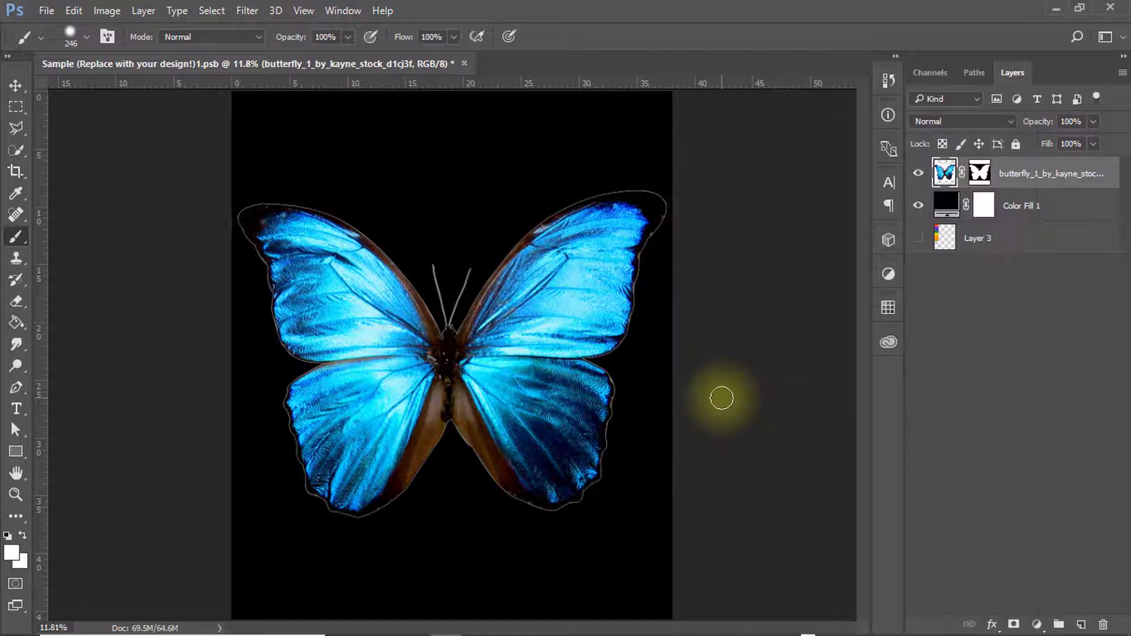
# Step: Apply the butterfly layer's mask permanently
pyautogui.click(978, 174)
pyautogui.rightClick(978, 174)
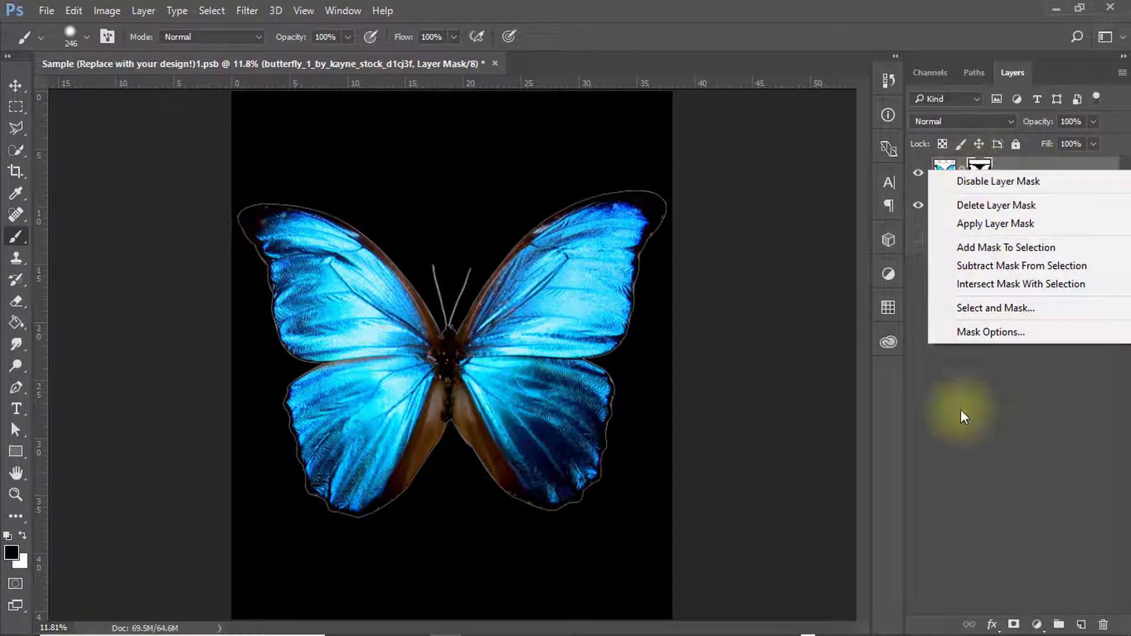
pyautogui.click(1011, 231)
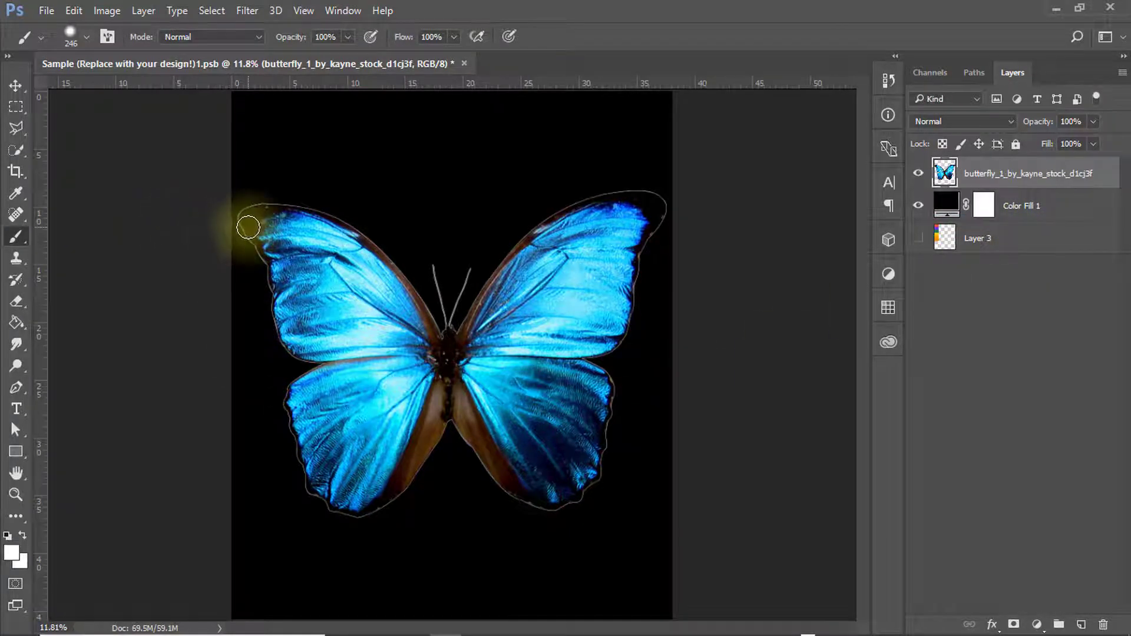
pyautogui.scroll(3, 271, 245)
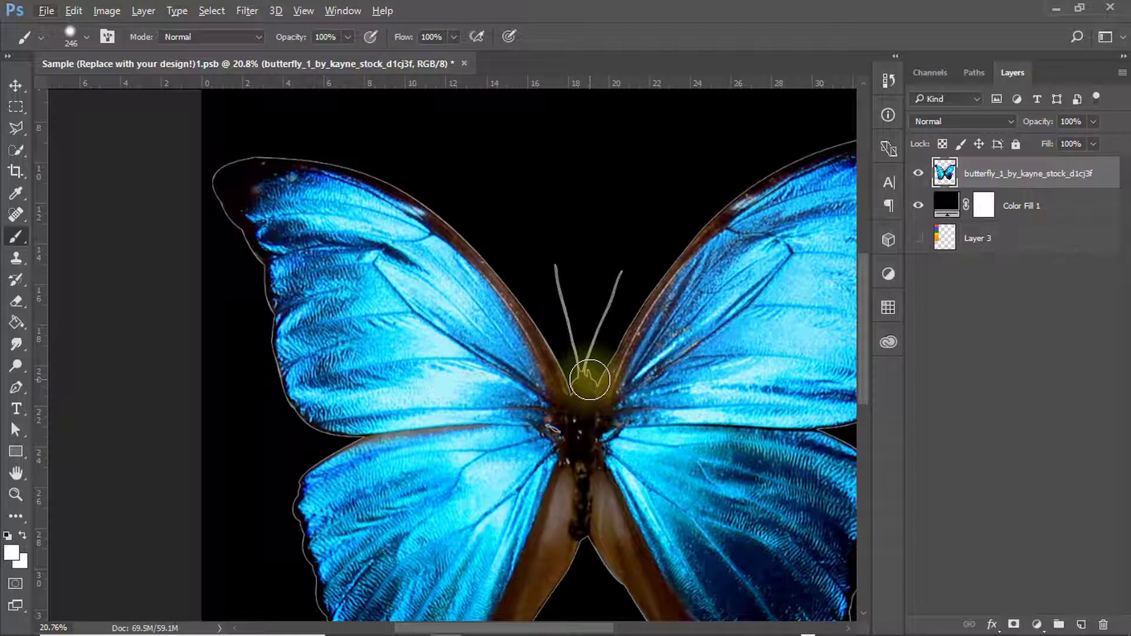
# Step: Load the butterfly's outline as a selection and contract it by 12 pixels
pyautogui.click(213, 12)
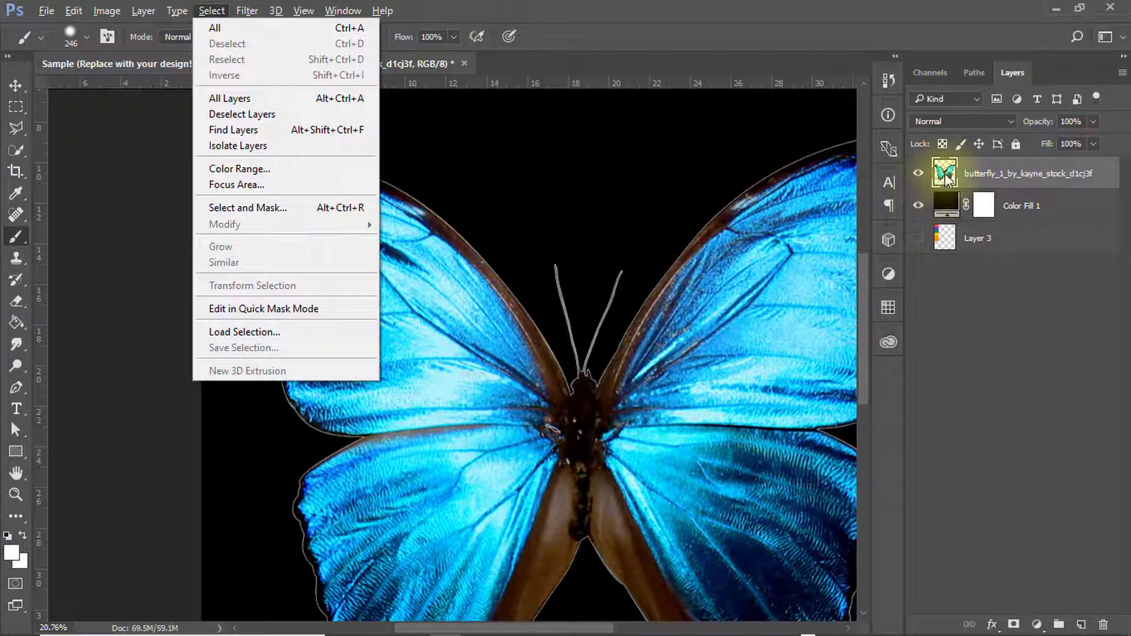
pyautogui.keyDown('ctrl'); pyautogui.click(945, 173); pyautogui.keyUp('ctrl')
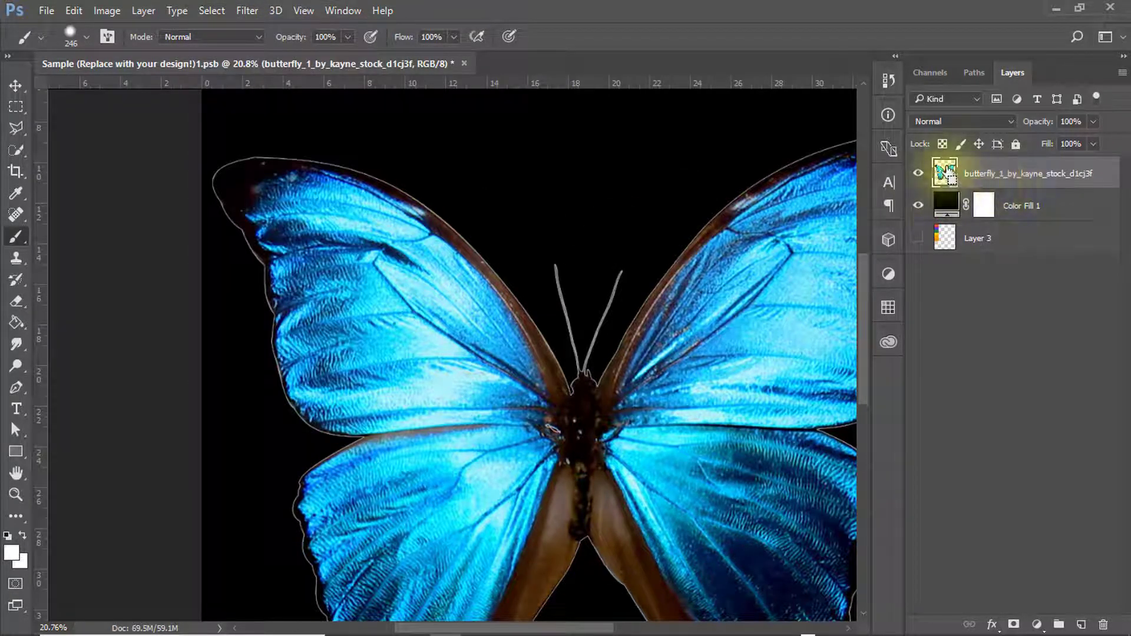
pyautogui.click(209, 13)
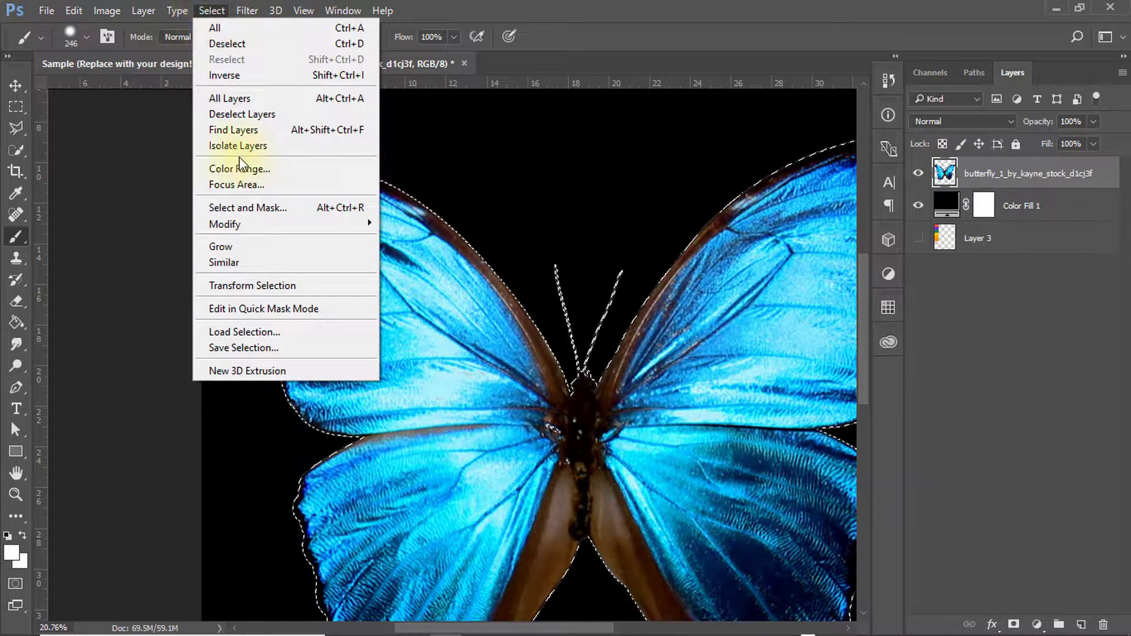
pyautogui.moveTo(225, 224)
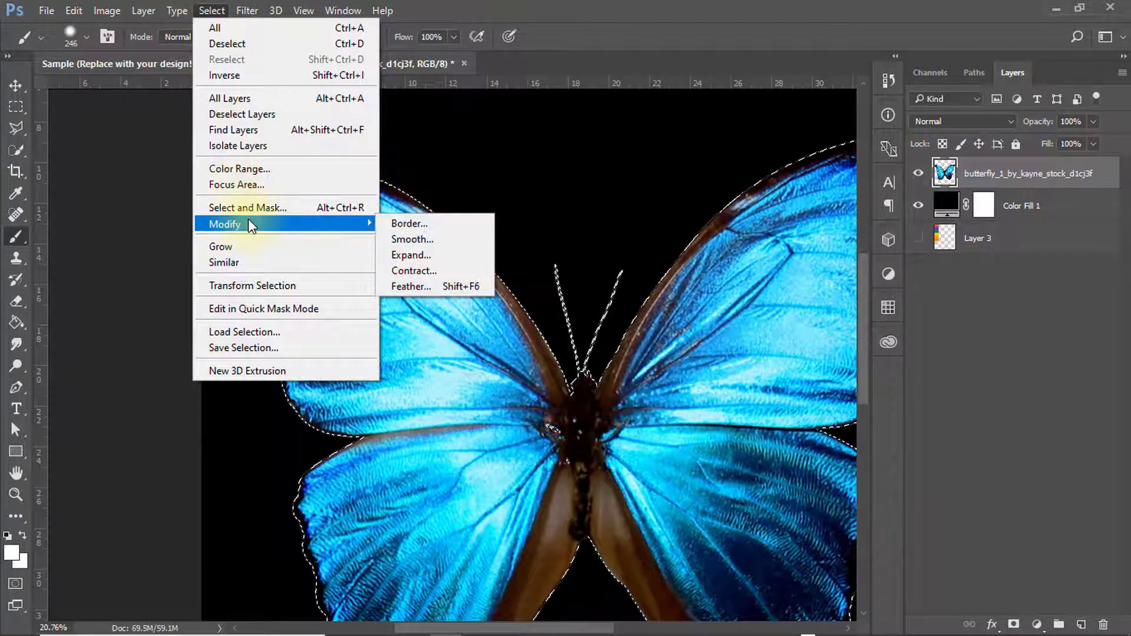
pyautogui.click(411, 272)
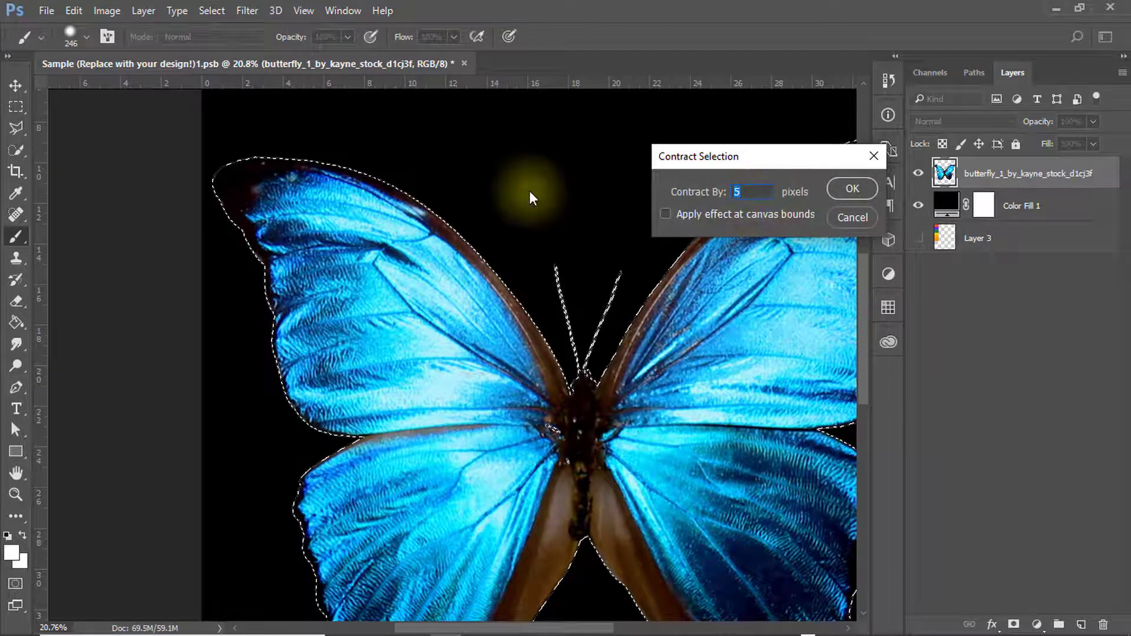
pyautogui.write('12')
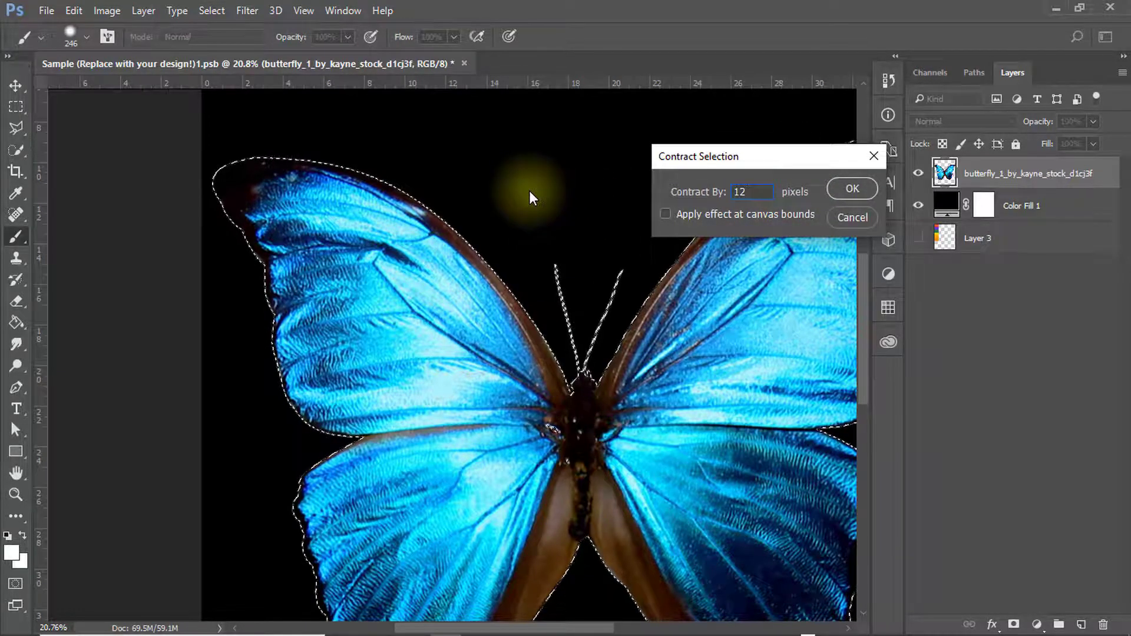
pyautogui.click(846, 188)
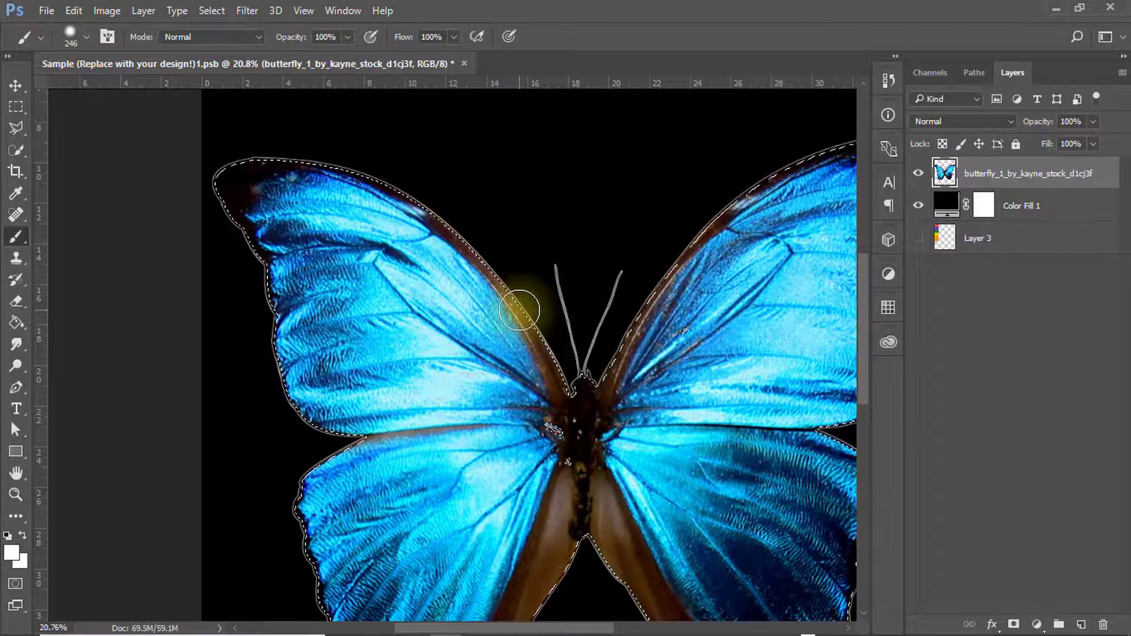
pyautogui.scroll(3, 523, 308)
pyautogui.scroll(3, 589, 303)
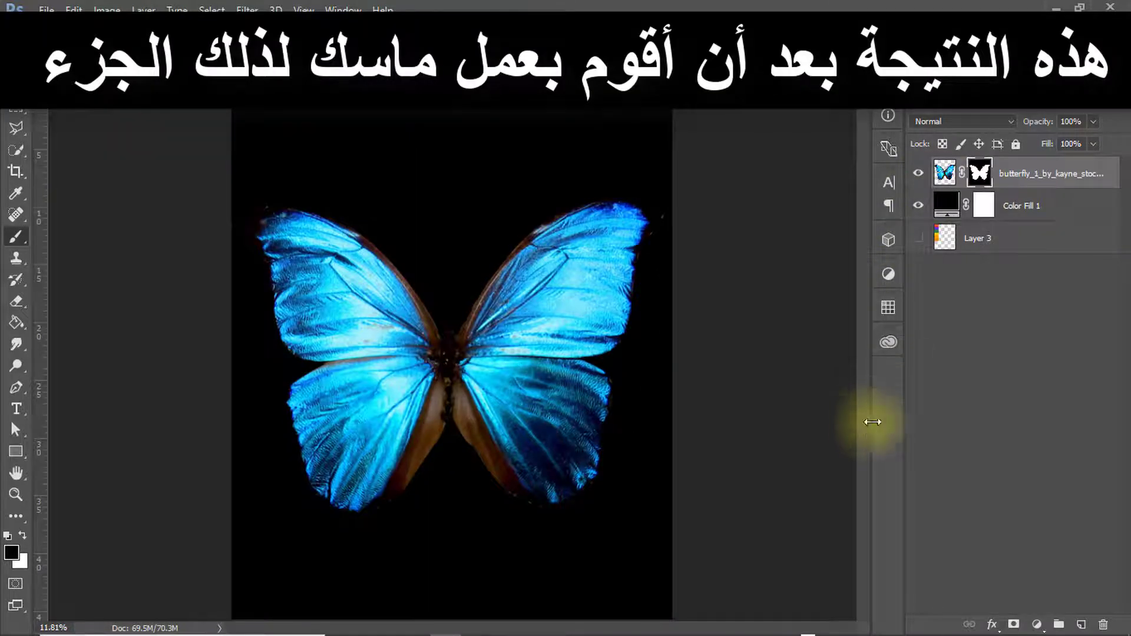
# Step: Disable and delete the butterfly layer's mask
pyautogui.keyDown('shift'); pyautogui.click(984, 174); pyautogui.keyUp('shift')
pyautogui.rightClick(986, 175)
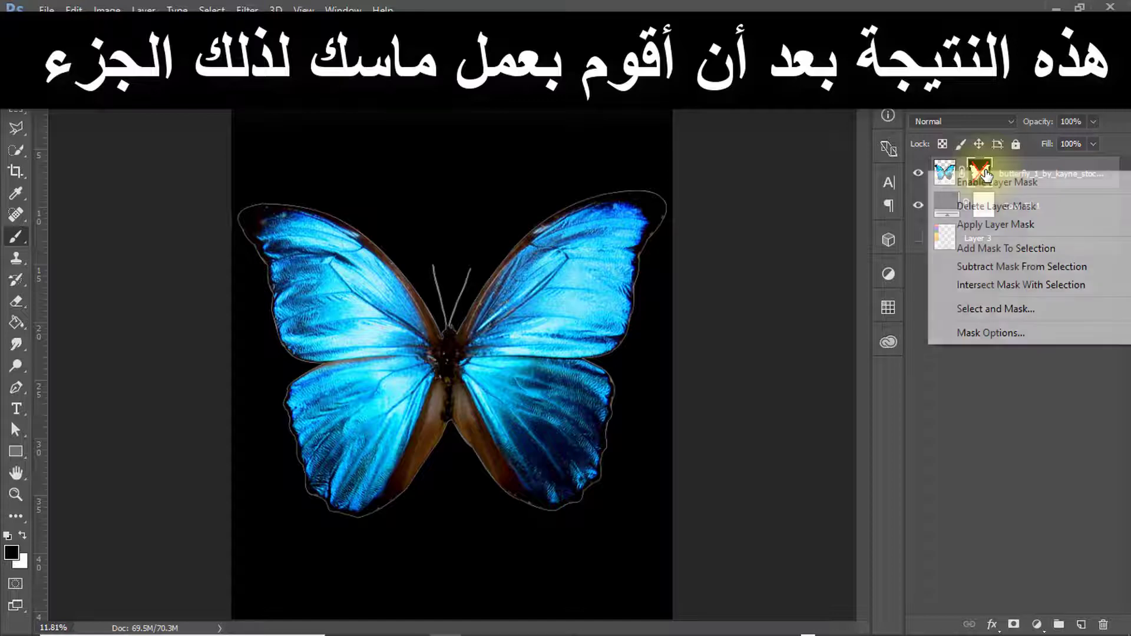
pyautogui.click(988, 208)
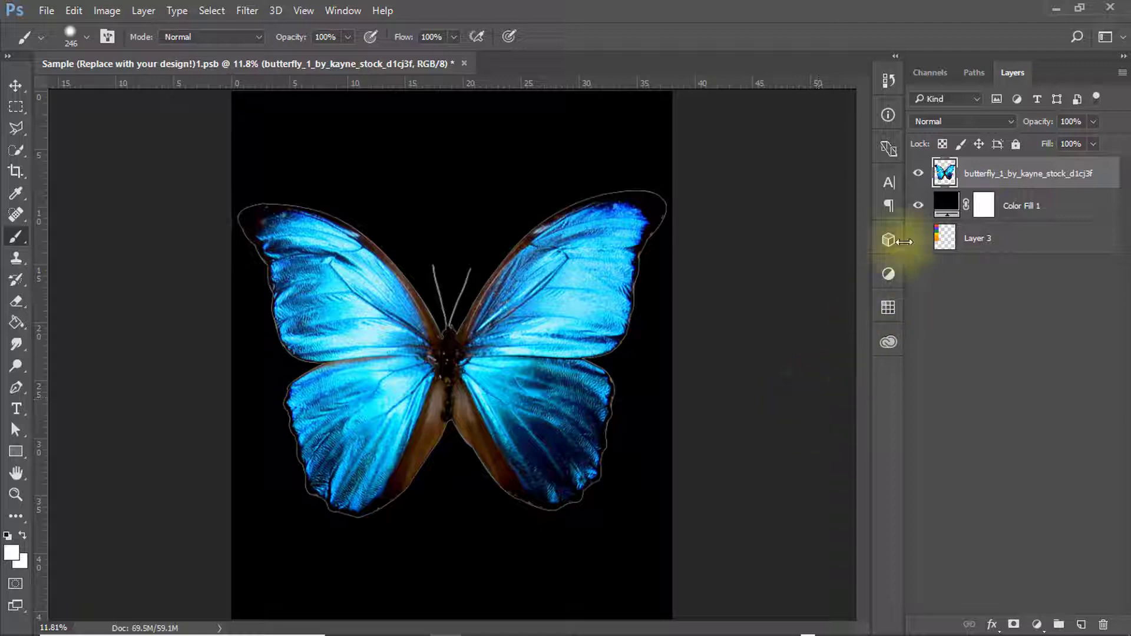
# Step: Hide Color Fill 1 and Color Range-select the butterfly's dark wing edges and body
pyautogui.click(918, 206)
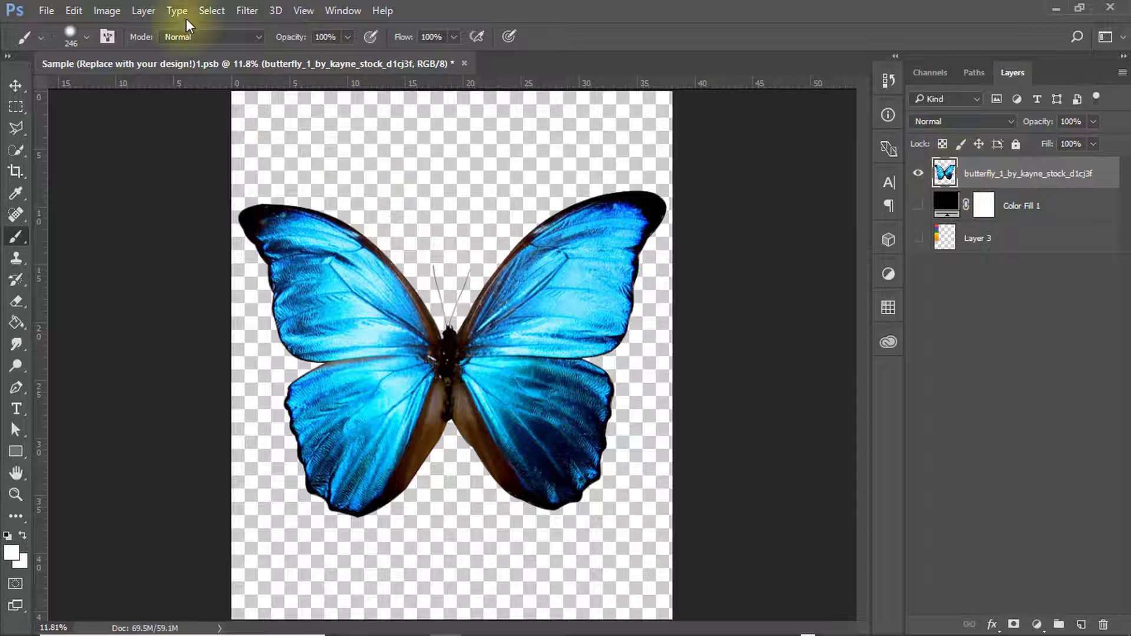
pyautogui.click(214, 13)
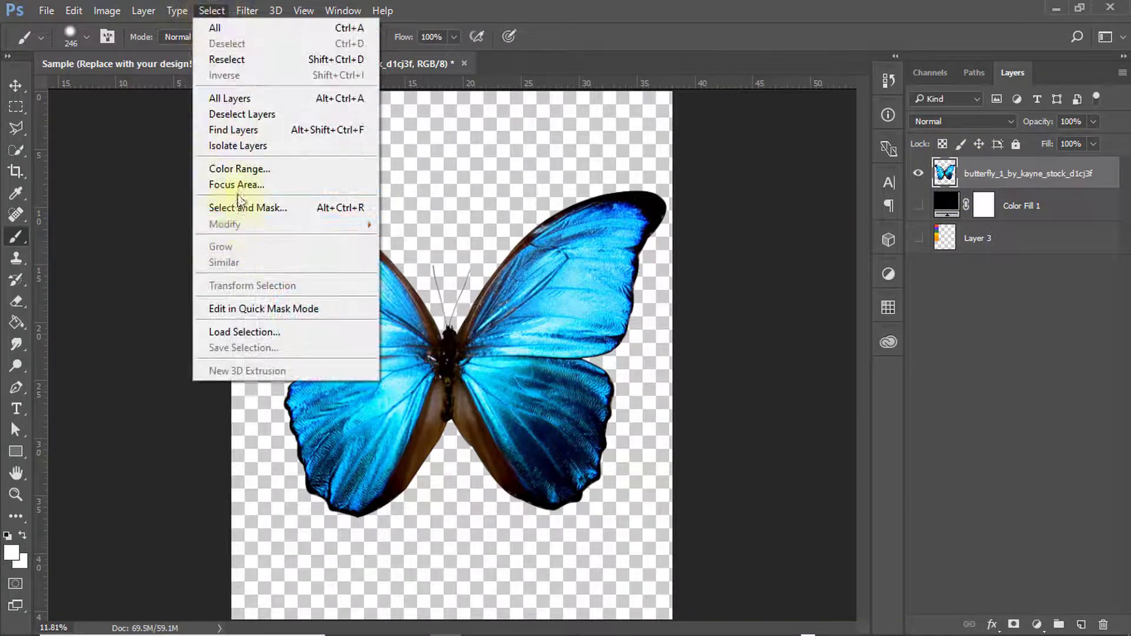
pyautogui.click(241, 170)
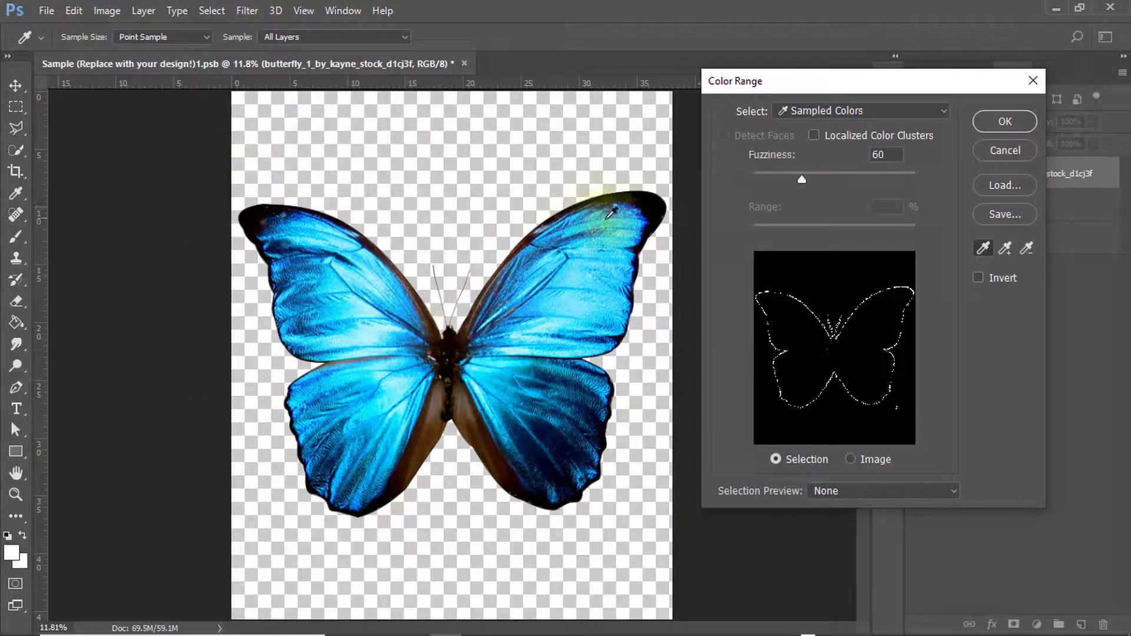
pyautogui.click(656, 195)
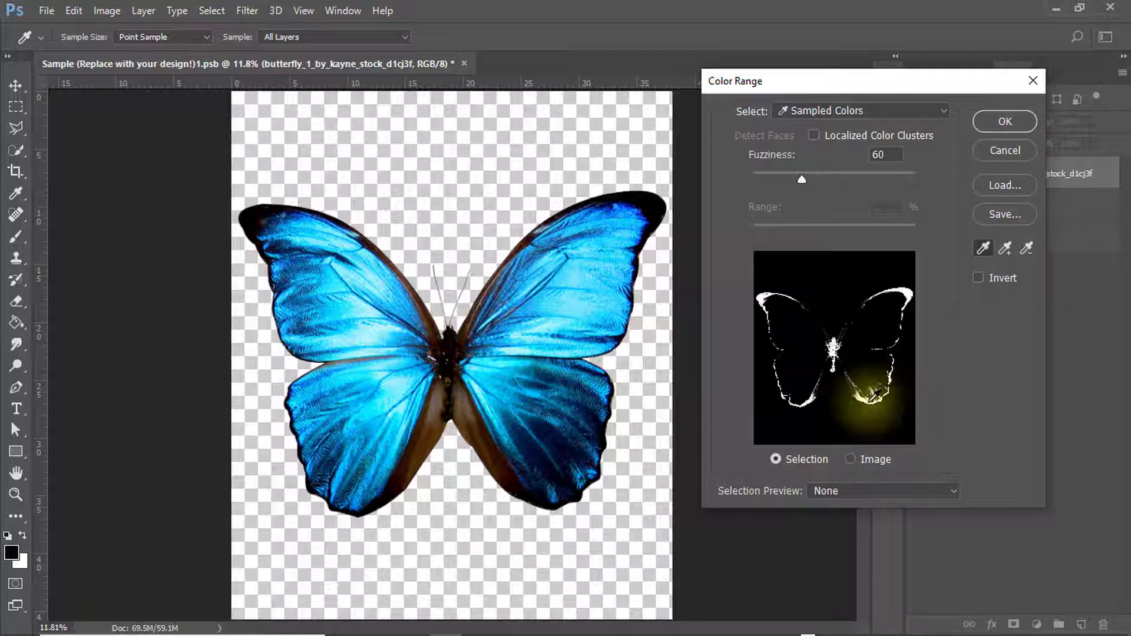
pyautogui.press('b')
pyautogui.click(1005, 120)
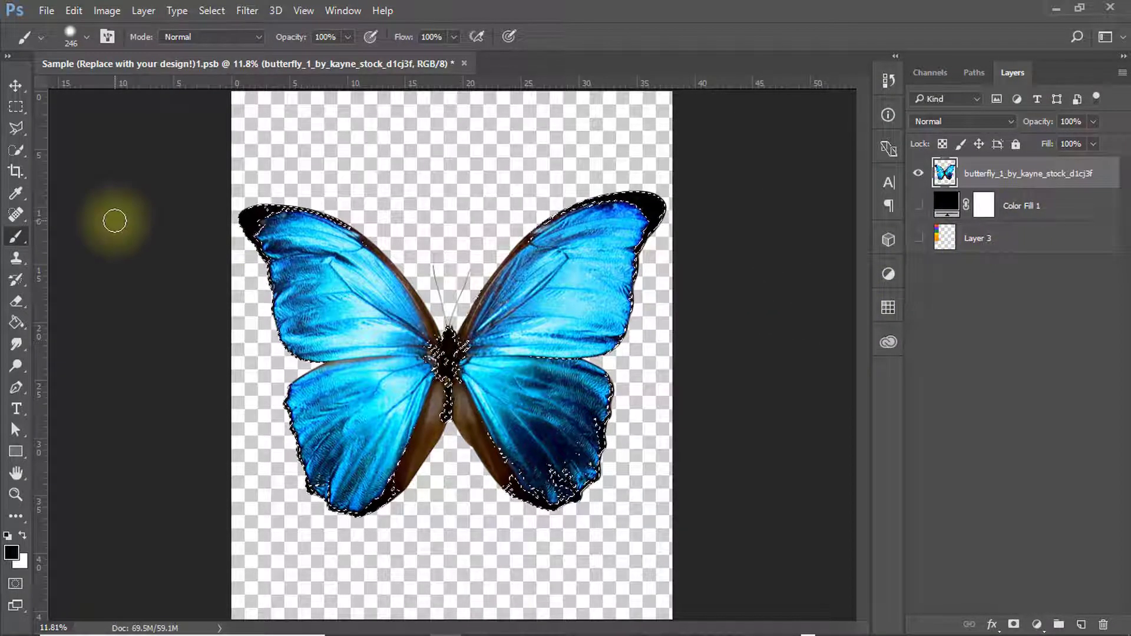
# Step: Refine the dark-edge selection across the wings with an enlarged Quick Selection brush
pyautogui.click(17, 152)
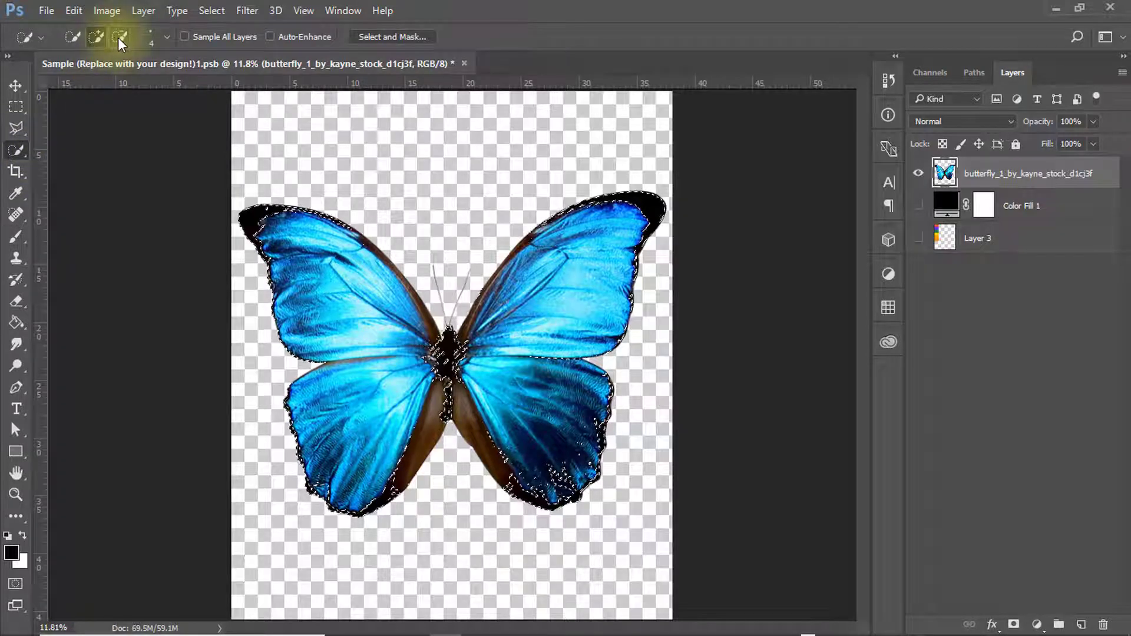
pyautogui.scroll(3, 353, 195)
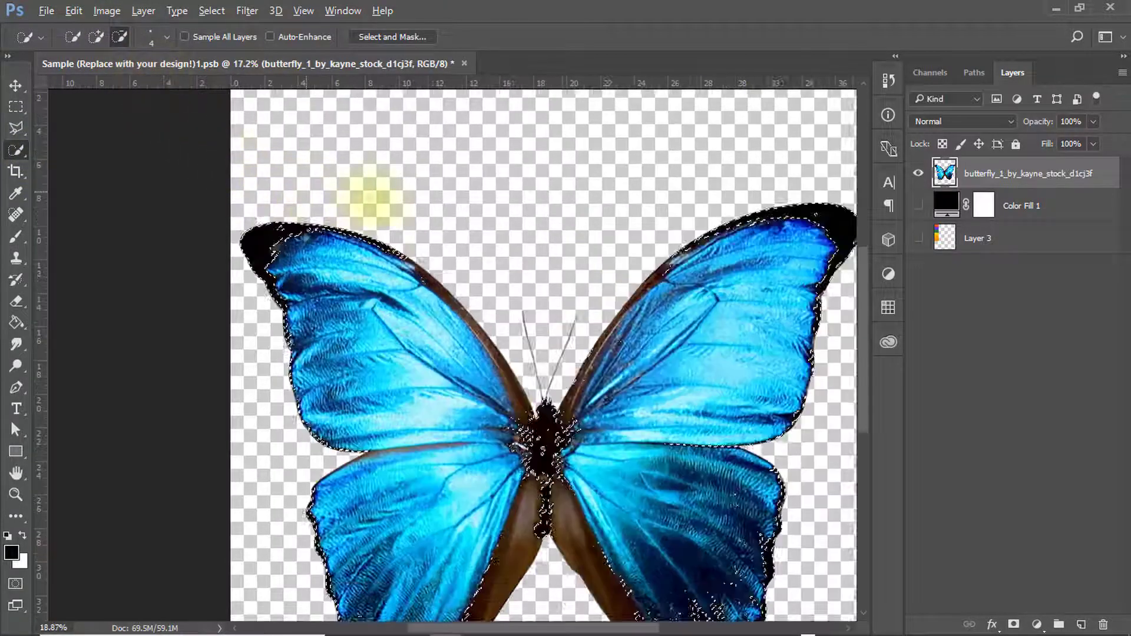
pyautogui.scroll(1, 539, 324)
pyautogui.moveTo(627, 374); pyautogui.dragTo(286, 30)
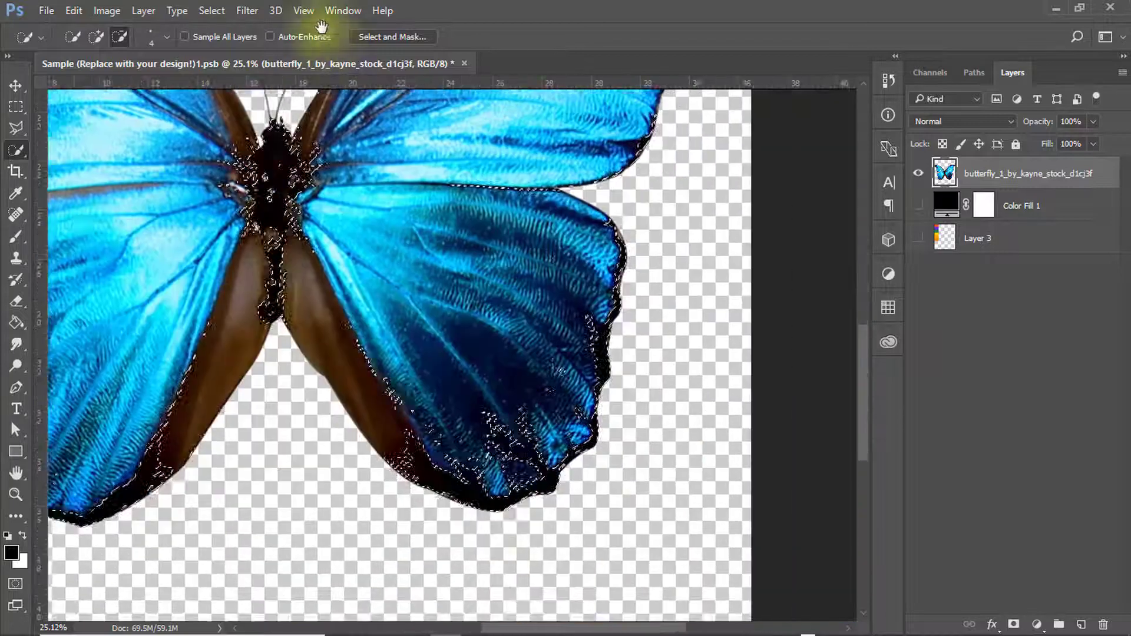
pyautogui.scroll(1, 417, 328)
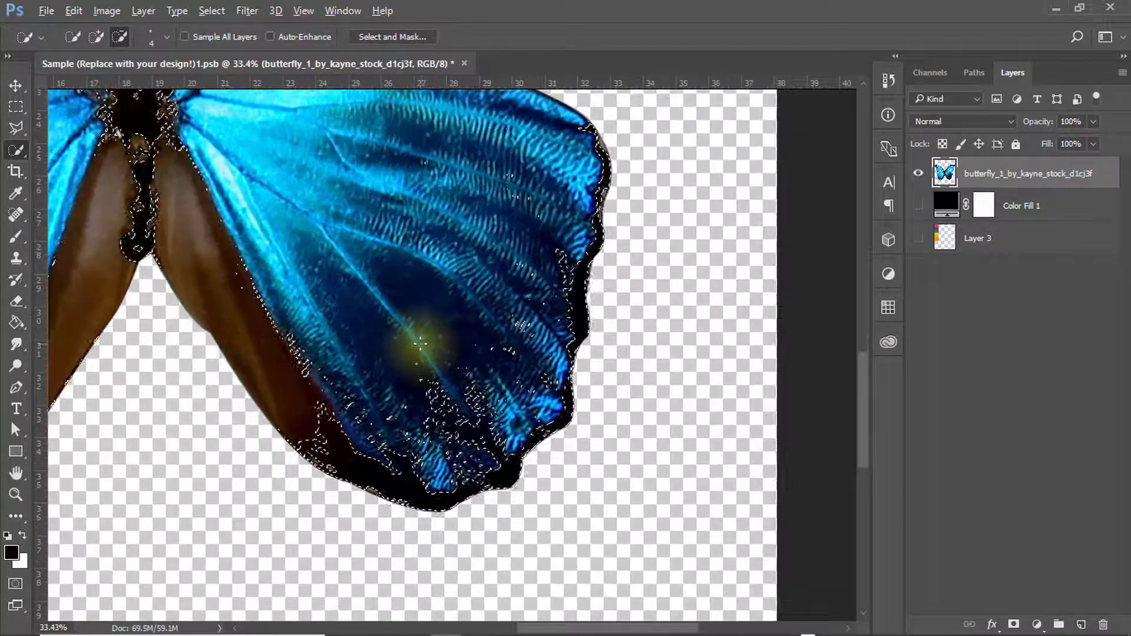
pyautogui.scroll(1, 434, 353)
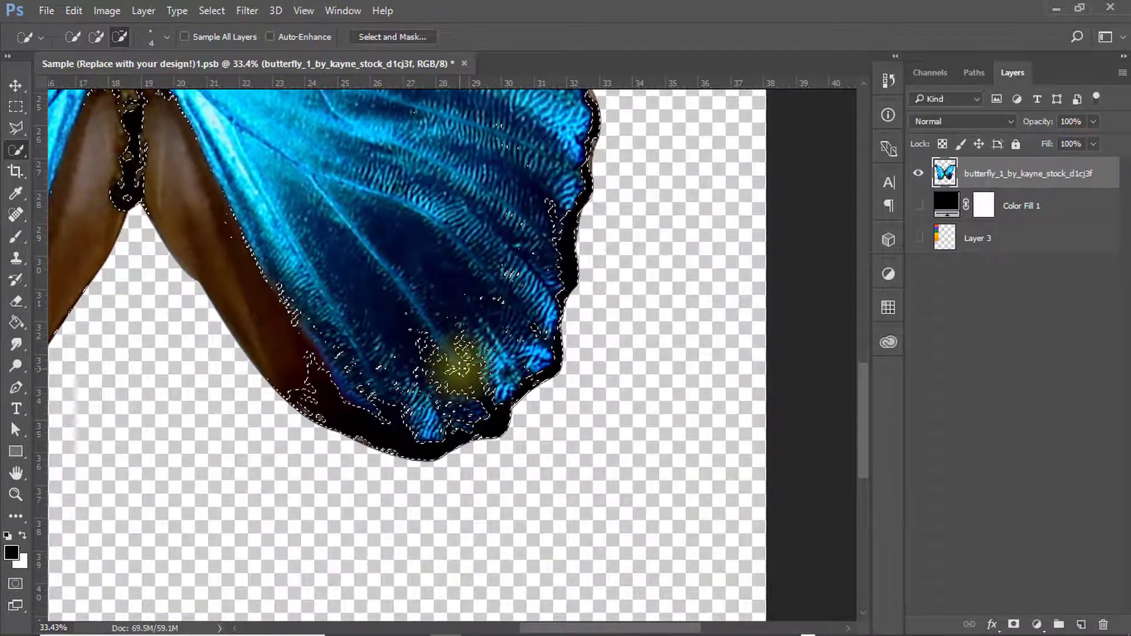
pyautogui.moveTo(454, 366); pyautogui.dragTo(475, 366)
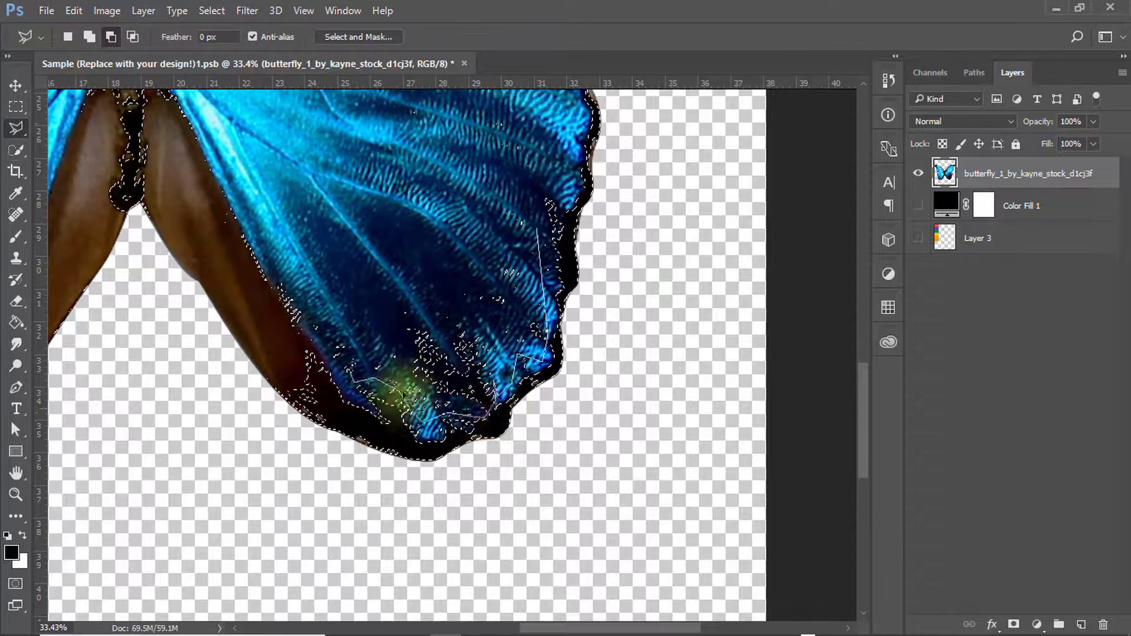
# Step: Copy the selected dark edges onto new Layer 4 and hide the butterfly layer
pyautogui.hotkey('ctrl', '0')
pyautogui.press('l')
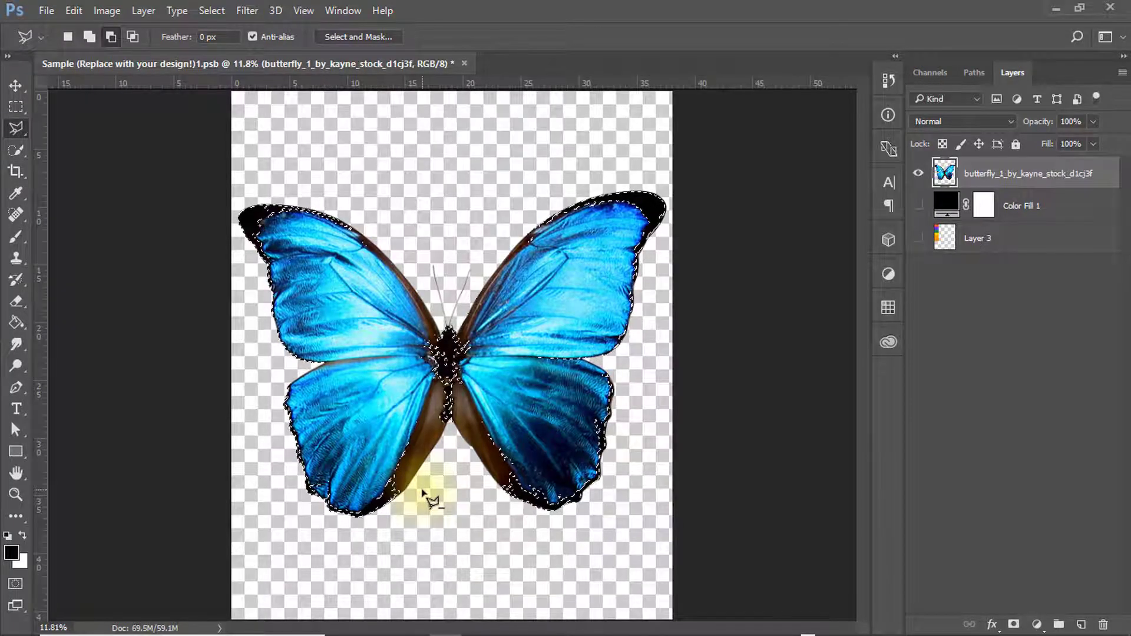
pyautogui.hotkey('ctrl', 'j')
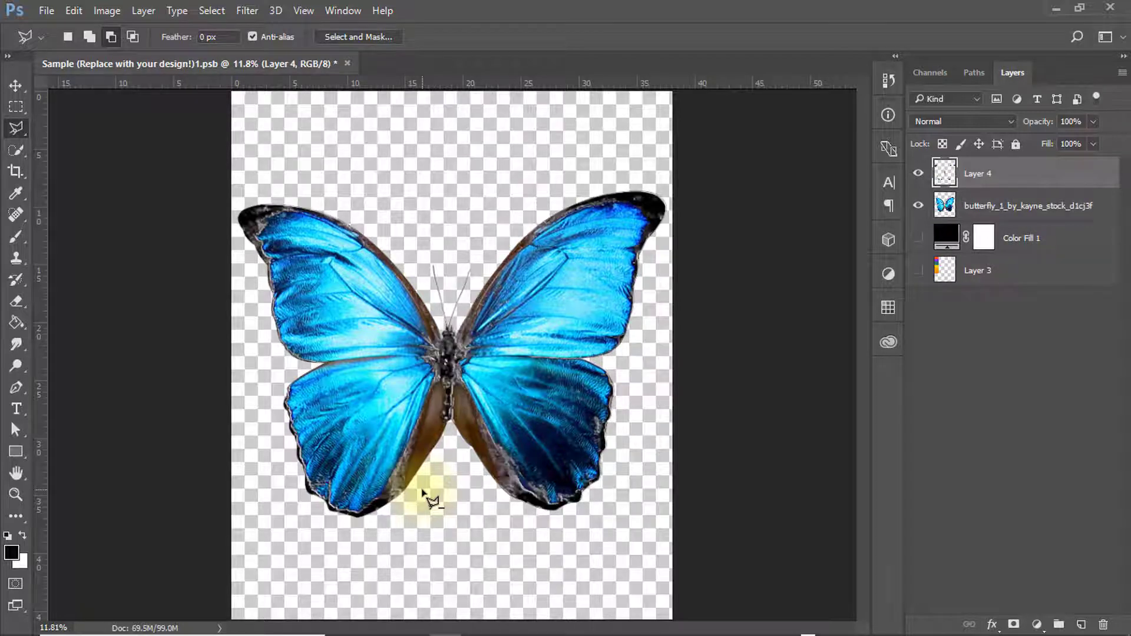
pyautogui.click(918, 206)
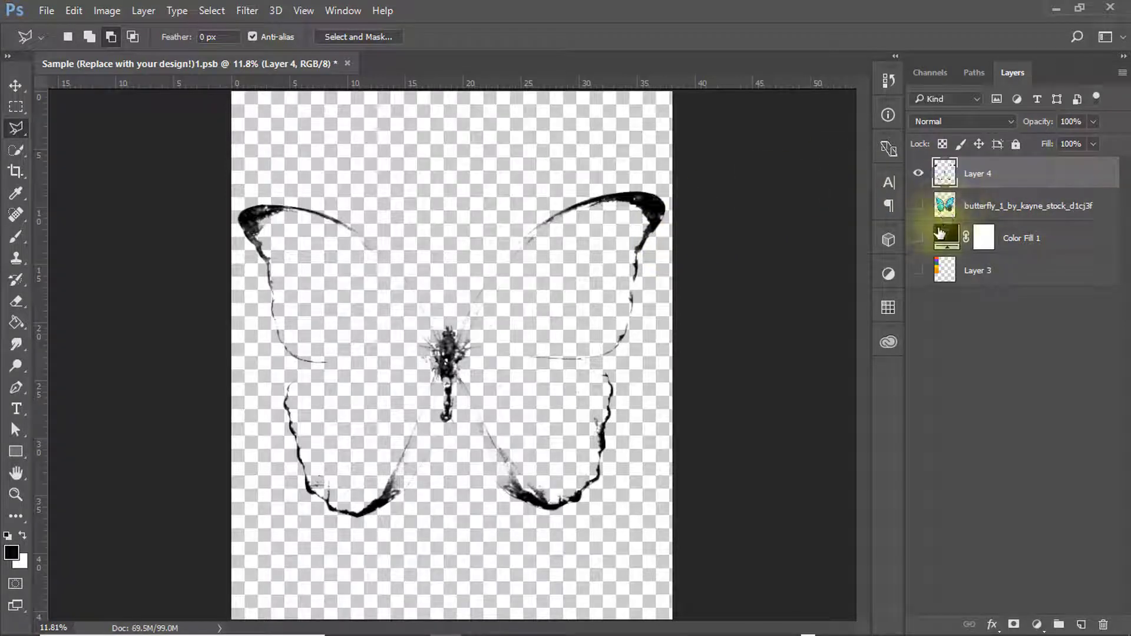
# Step: Move the butterfly layer to the top of the stack and show the black background again
pyautogui.click(918, 206)
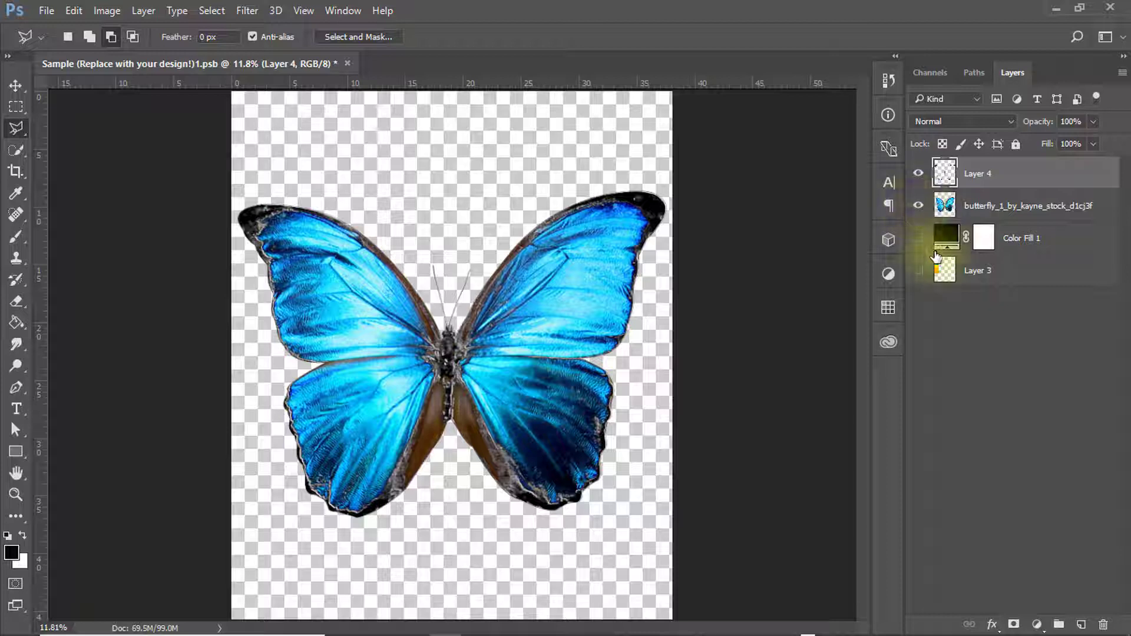
pyautogui.click(958, 218)
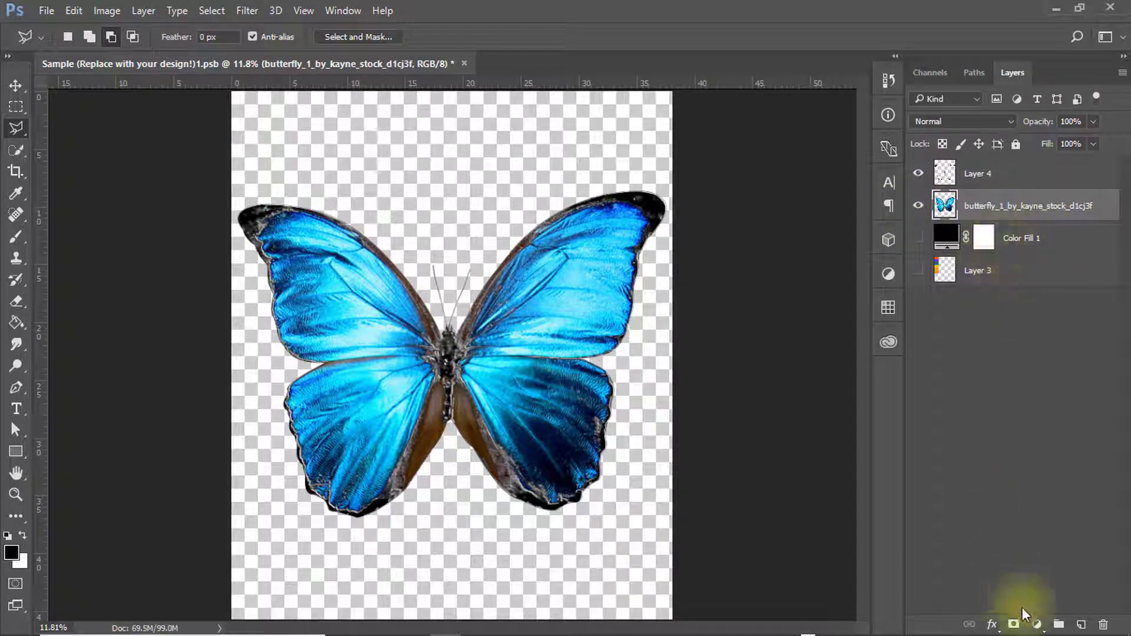
pyautogui.click(1036, 624)
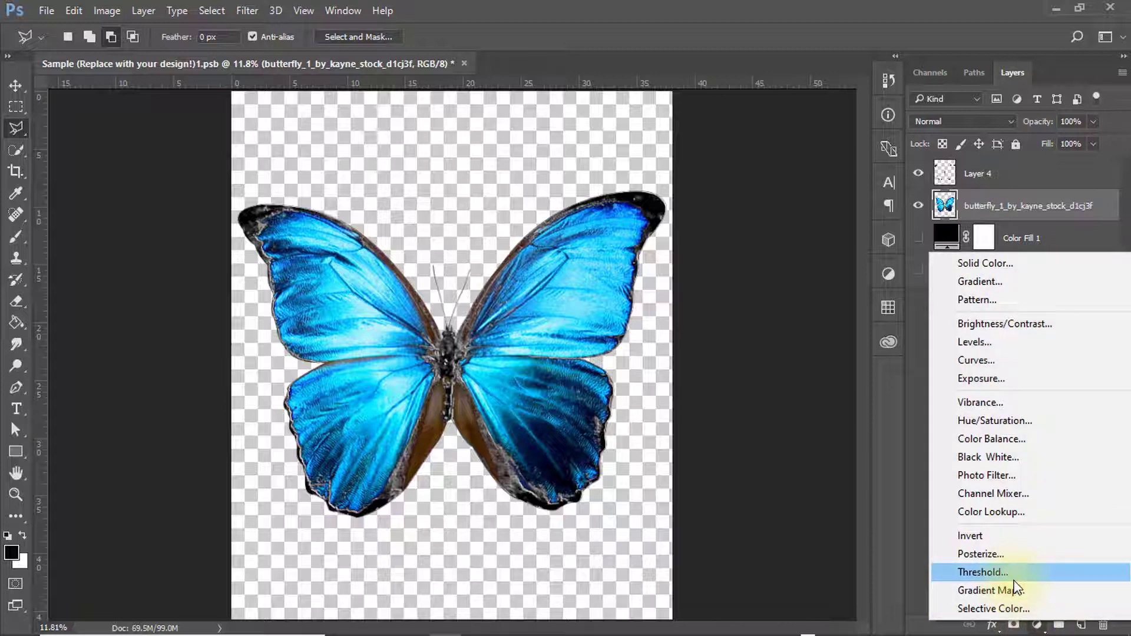
pyautogui.click(920, 349)
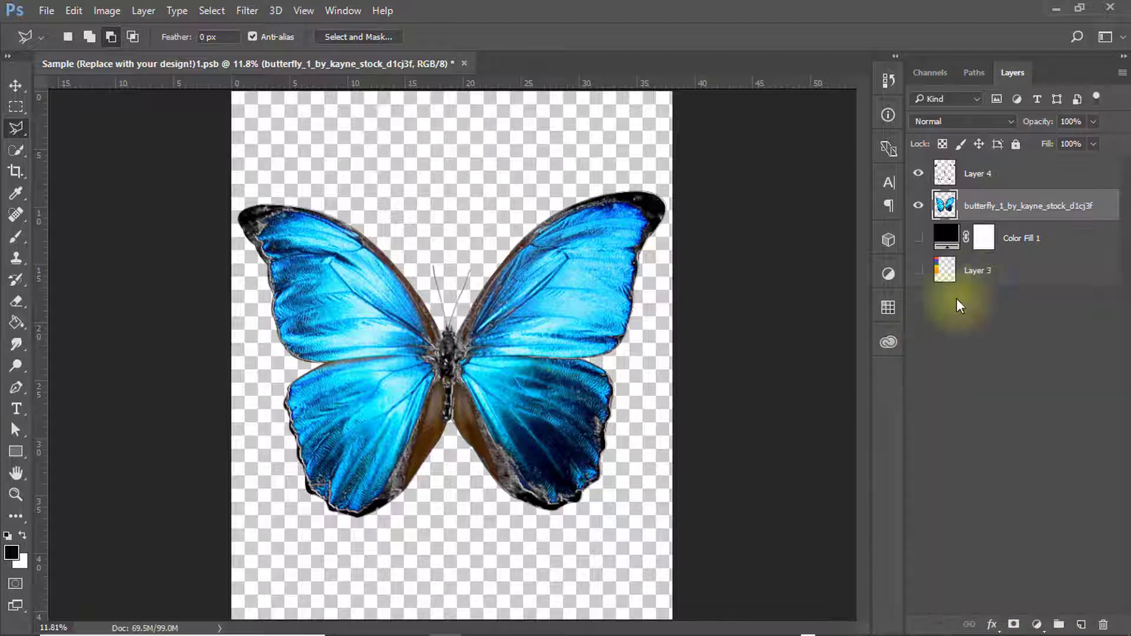
pyautogui.click(918, 207)
pyautogui.moveTo(948, 203)
pyautogui.mouseDown()
pyautogui.moveTo(988, 209)
pyautogui.moveTo(972, 223)
pyautogui.mouseUp()
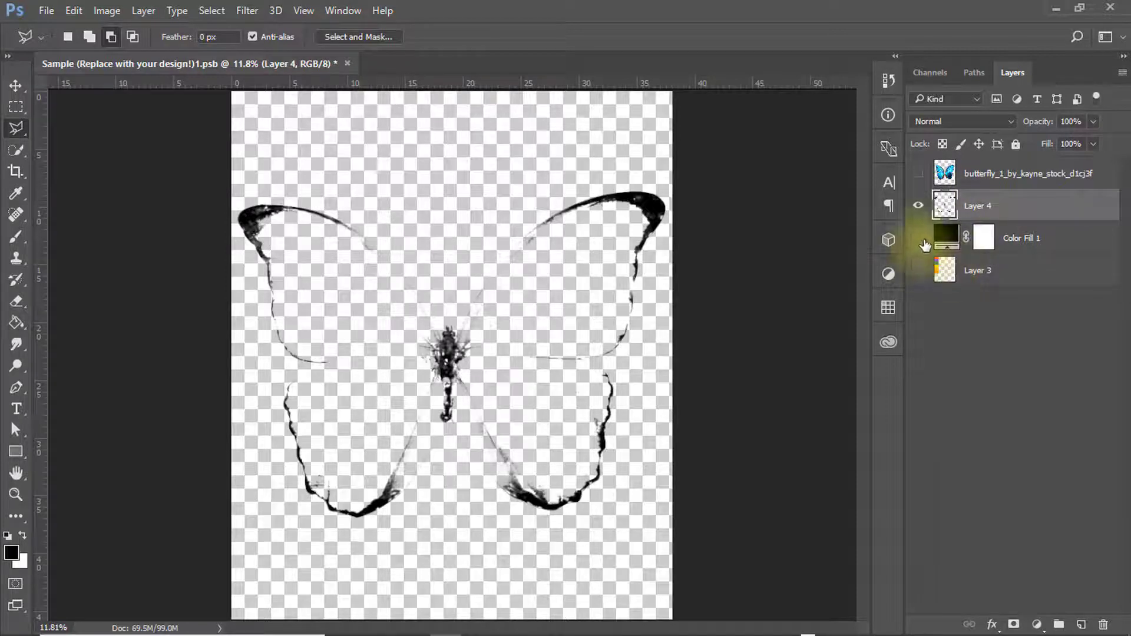
pyautogui.click(918, 238)
# Step: Add a Threshold adjustment at level 2 to thicken the white outline
pyautogui.click(1036, 624)
pyautogui.moveTo(698, 289)
pyautogui.mouseDown()
pyautogui.moveTo(780, 293)
pyautogui.moveTo(655, 390)
pyautogui.moveTo(710, 443)
pyautogui.mouseUp()
pyautogui.moveTo(900, 346); pyautogui.dragTo(896, 362)
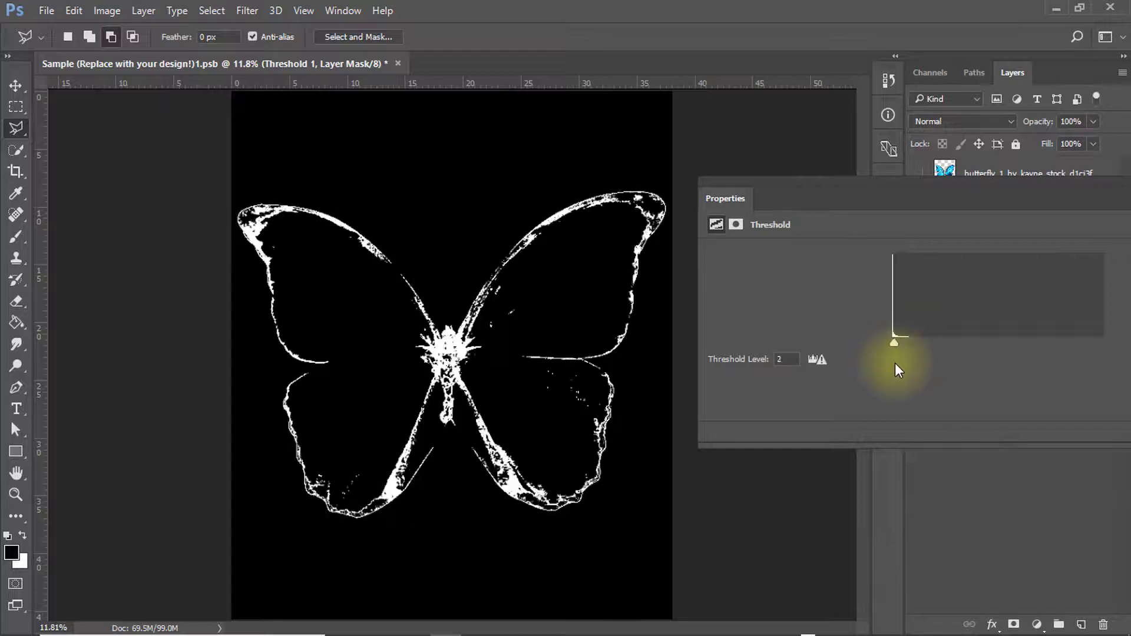
pyautogui.click(876, 596)
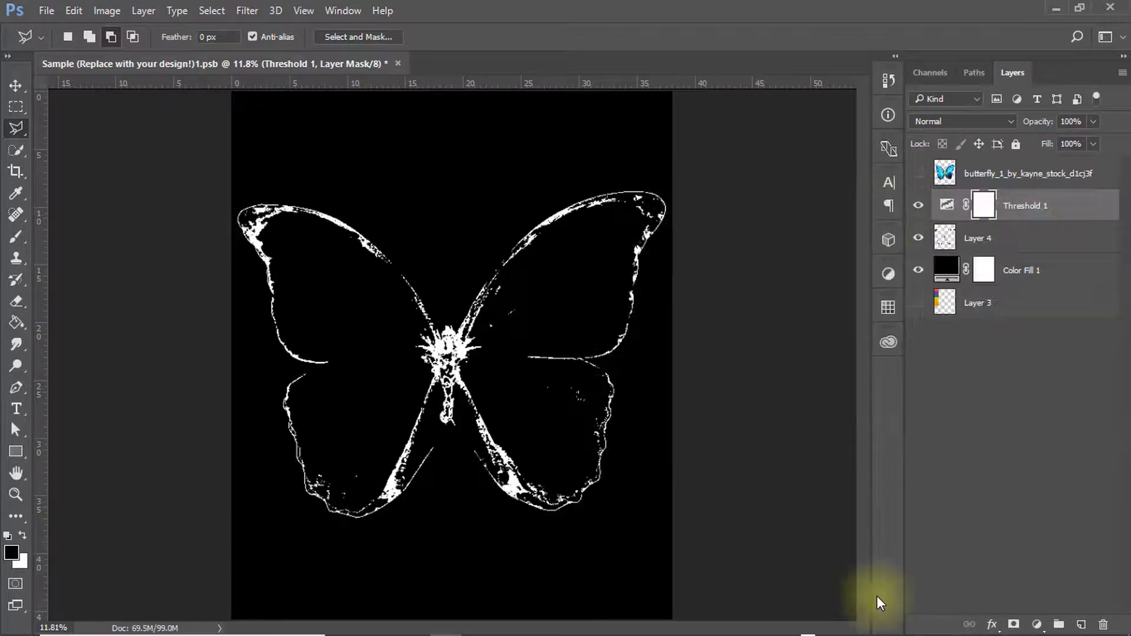
# Step: Stamp Threshold 1, Layer 4 and Color Fill 1 into new Layer 5, then hide them
pyautogui.keyDown('shift'); pyautogui.click(1028, 274); pyautogui.keyUp('shift')
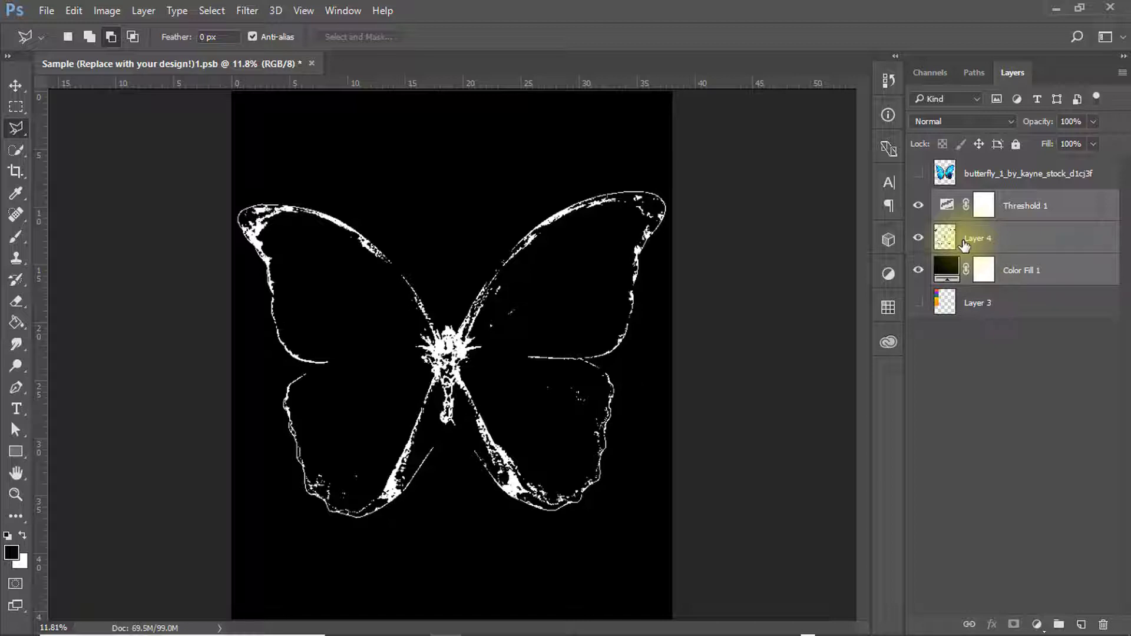
pyautogui.hotkey('ctrl', 'alt', 'e')
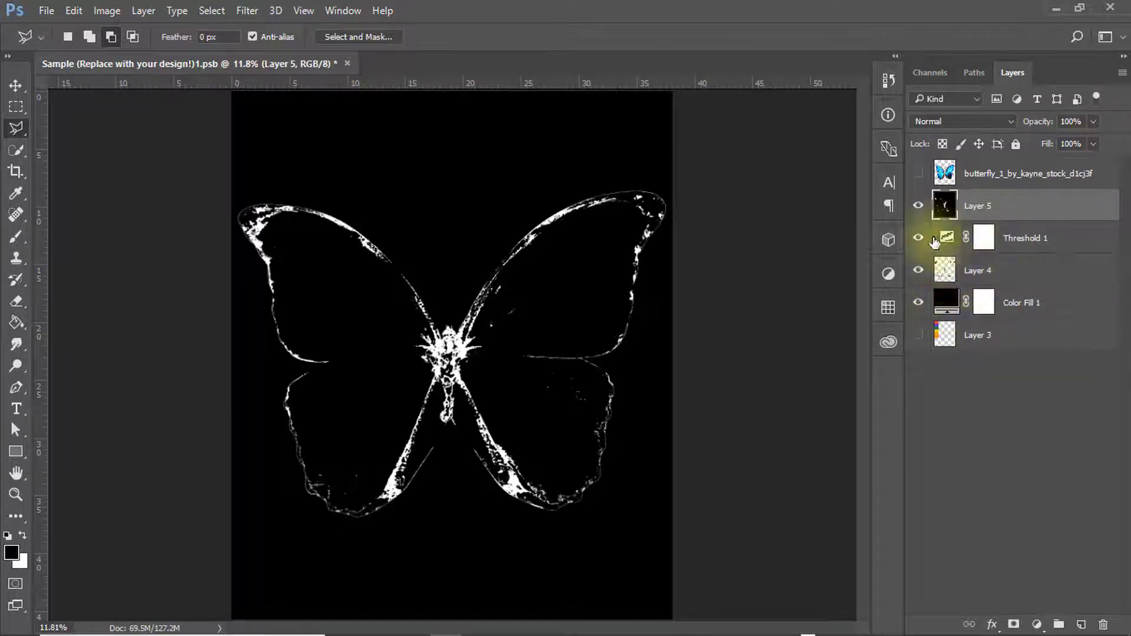
pyautogui.moveTo(919, 238); pyautogui.dragTo(918, 302)
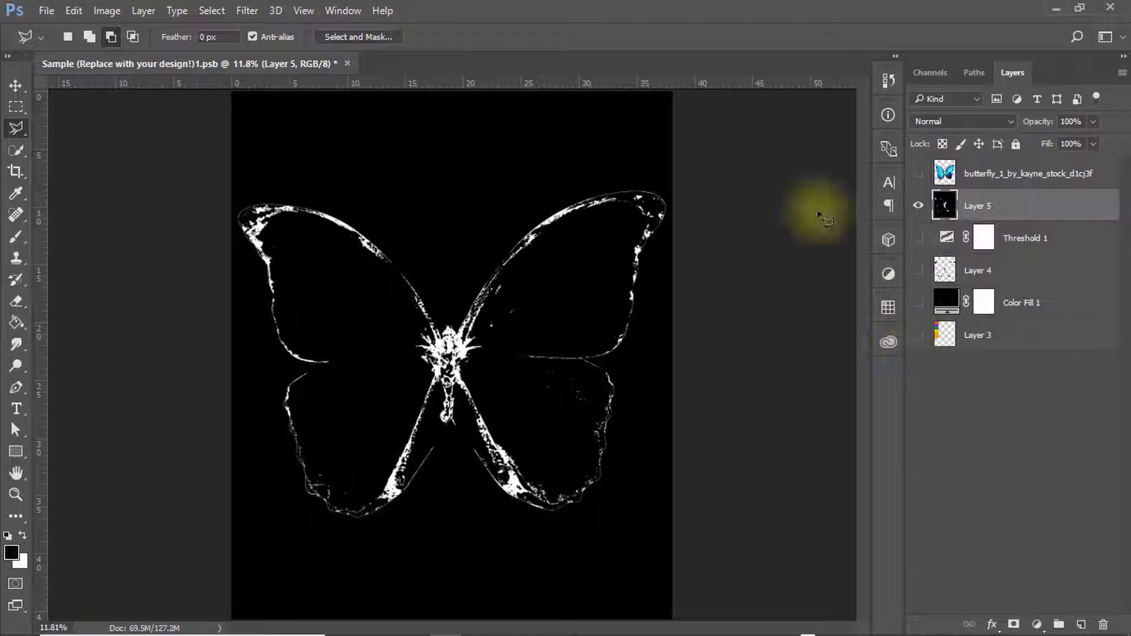
# Step: Color Range-select Layer 5's white outline, adjusting the Fuzziness
pyautogui.click(217, 12)
pyautogui.click(293, 177)
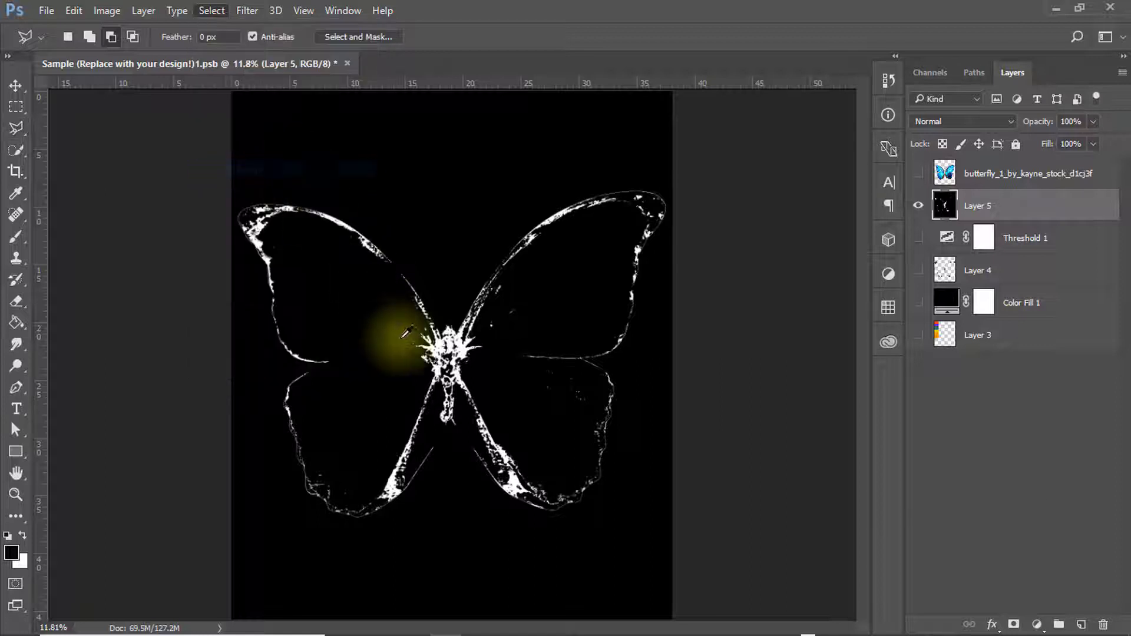
pyautogui.click(377, 482)
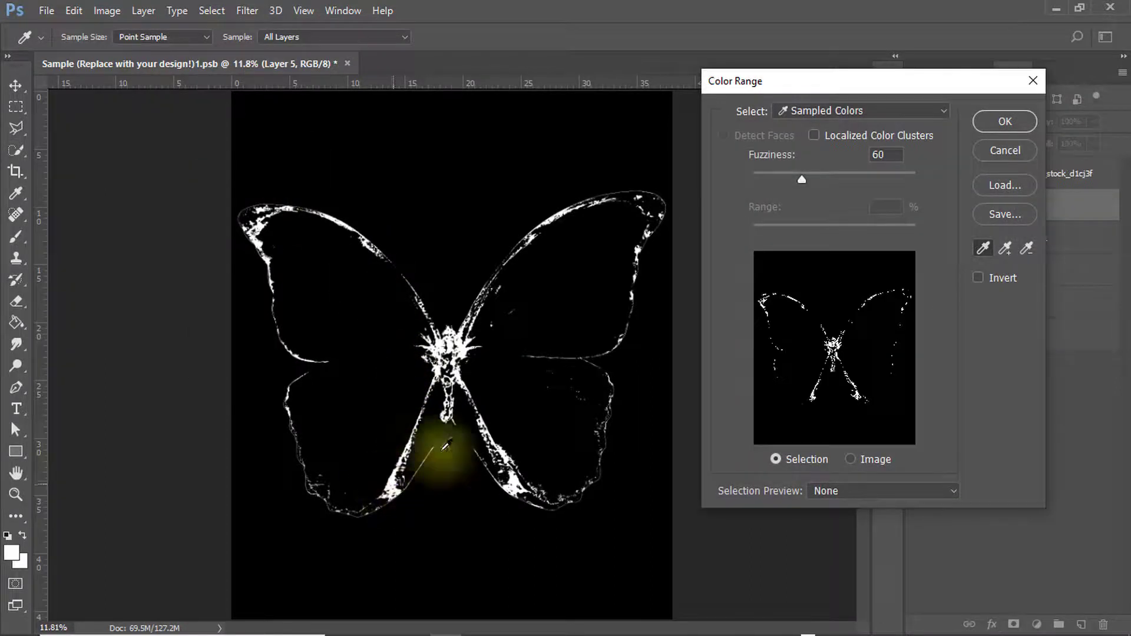
pyautogui.click(898, 161)
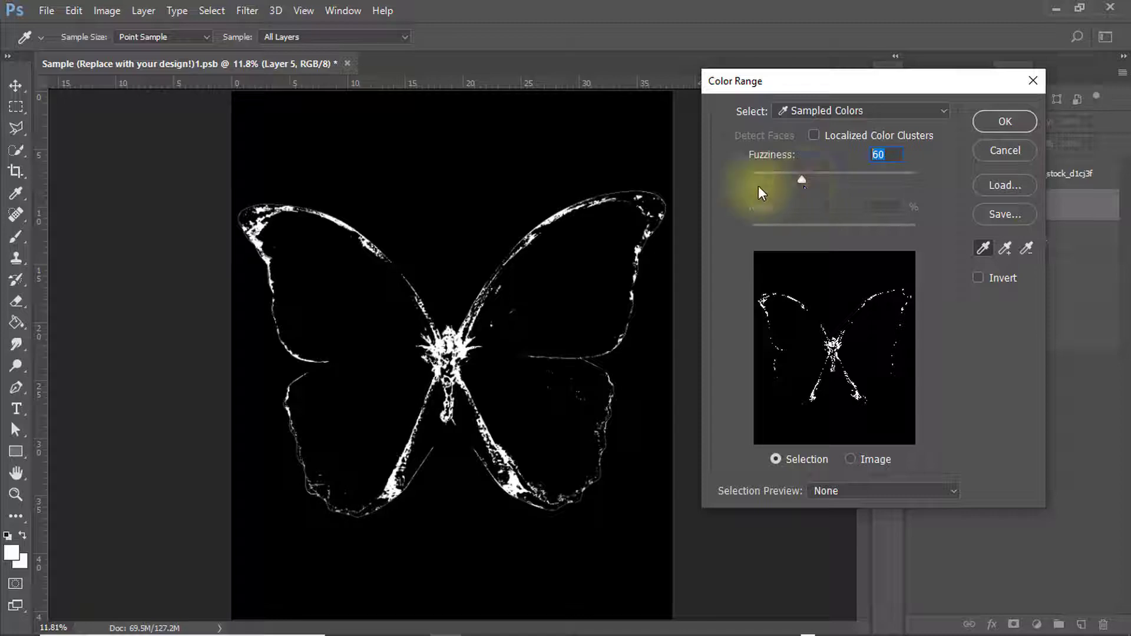
pyautogui.click(1006, 122)
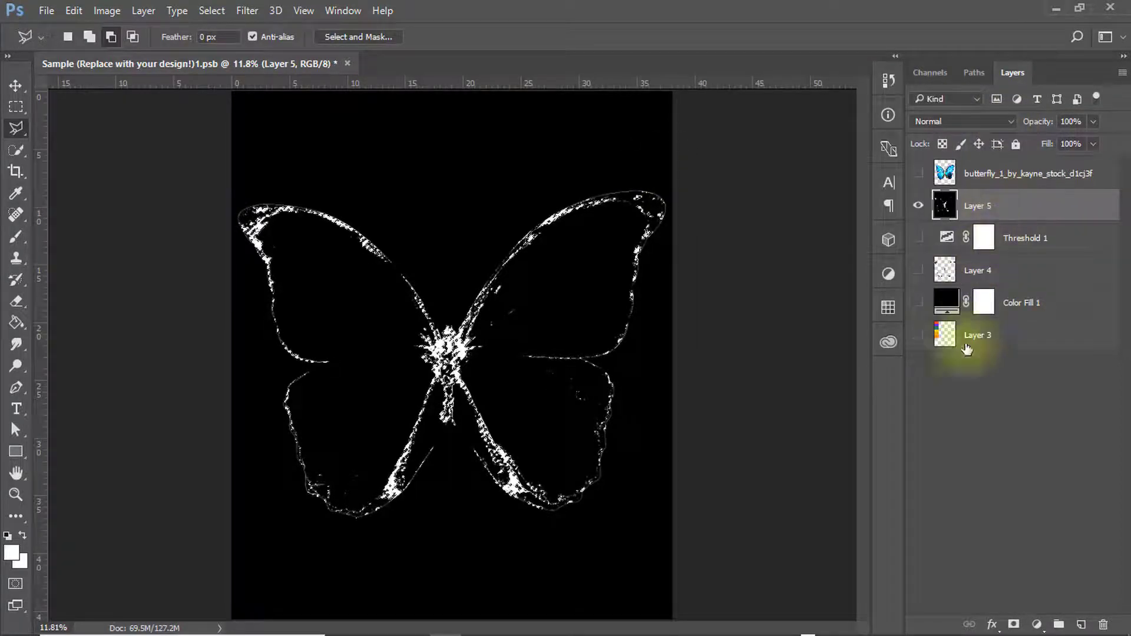
# Step: Mask Layer 5 with the outline selection and apply the mask
pyautogui.click(1014, 624)
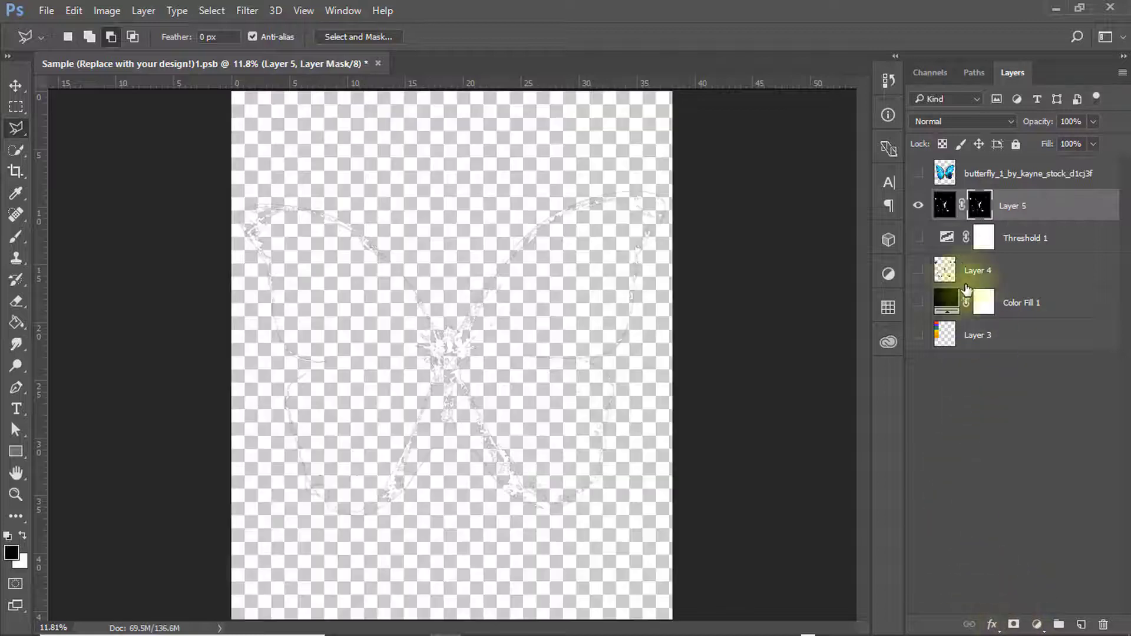
pyautogui.rightClick(981, 212)
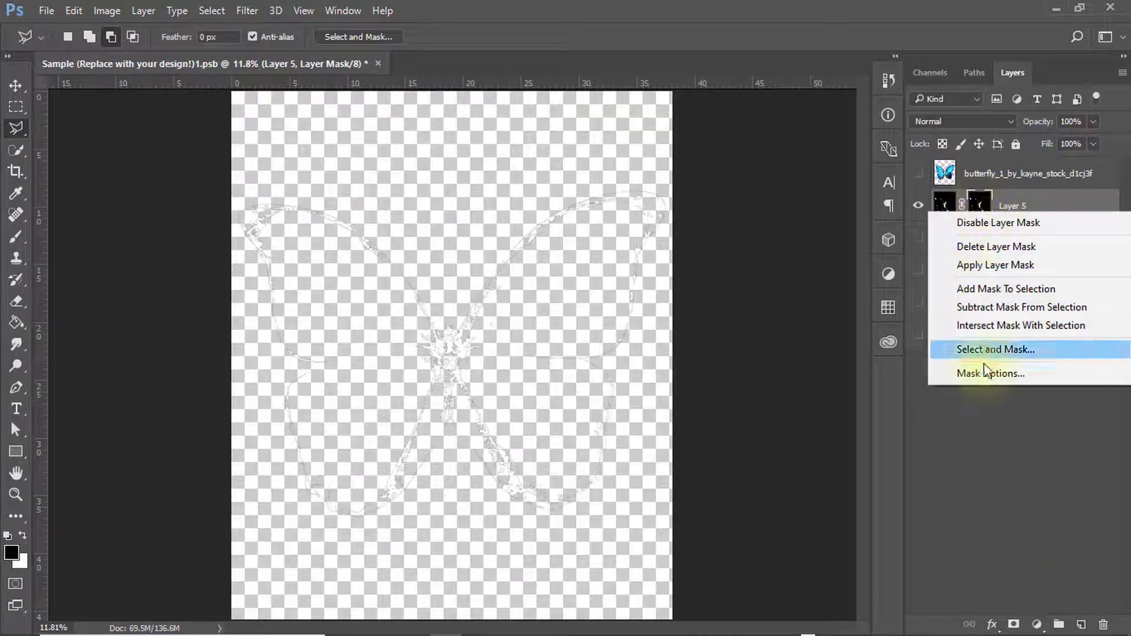
pyautogui.click(1001, 266)
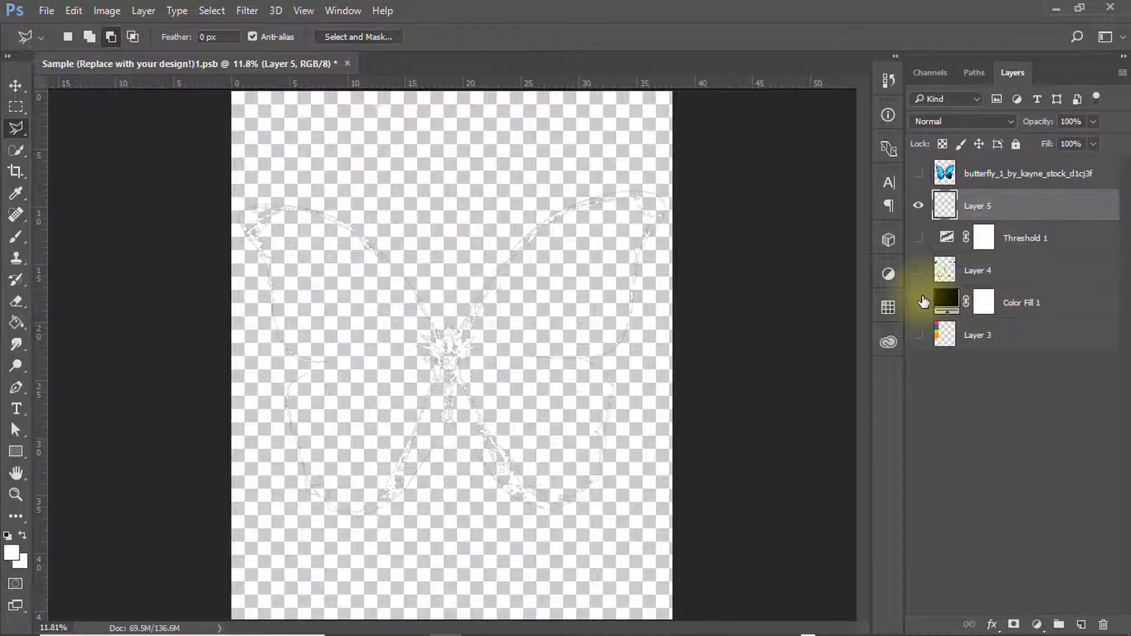
# Step: Place the butterfly layer under Threshold 1 and raise the threshold level to 121
pyautogui.moveTo(919, 303); pyautogui.dragTo(928, 248)
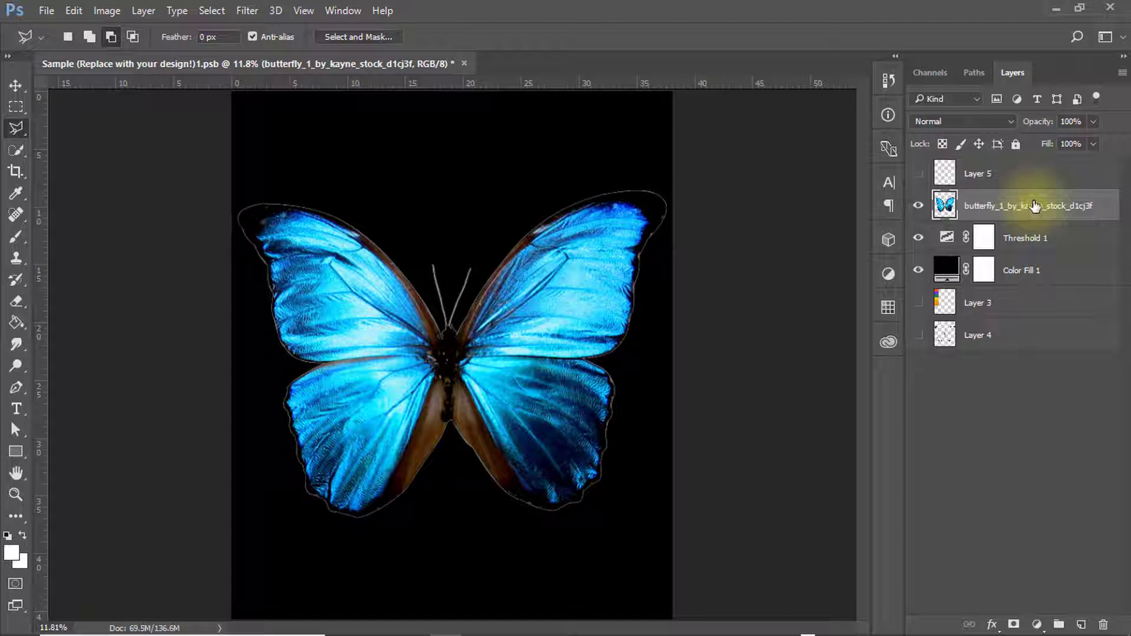
pyautogui.moveTo(1036, 206); pyautogui.dragTo(1018, 260)
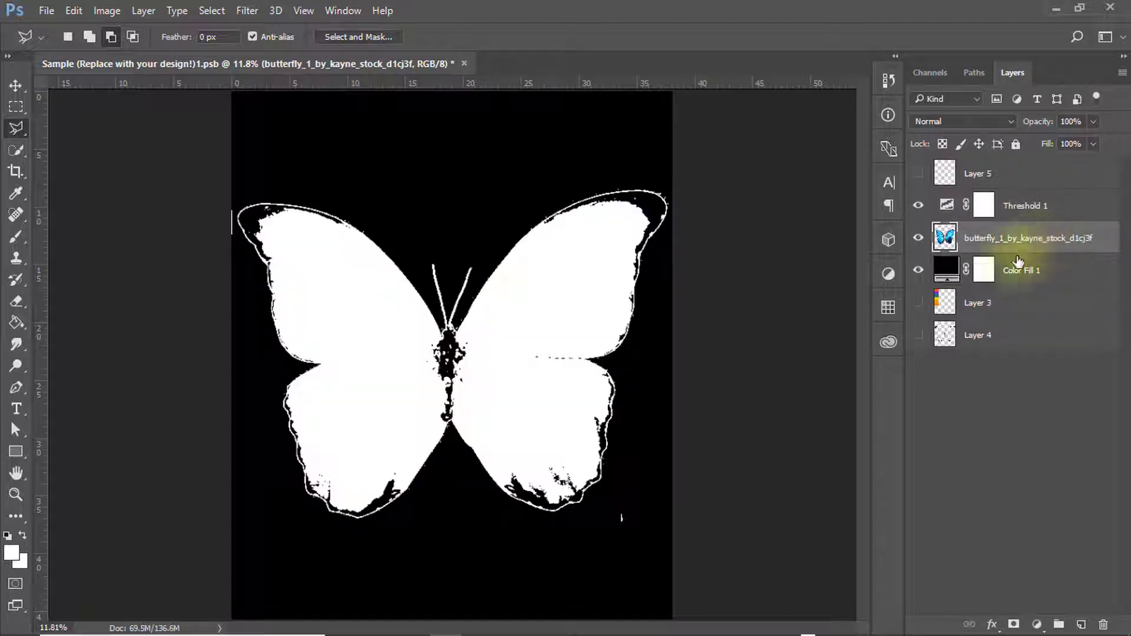
pyautogui.doubleClick(947, 205)
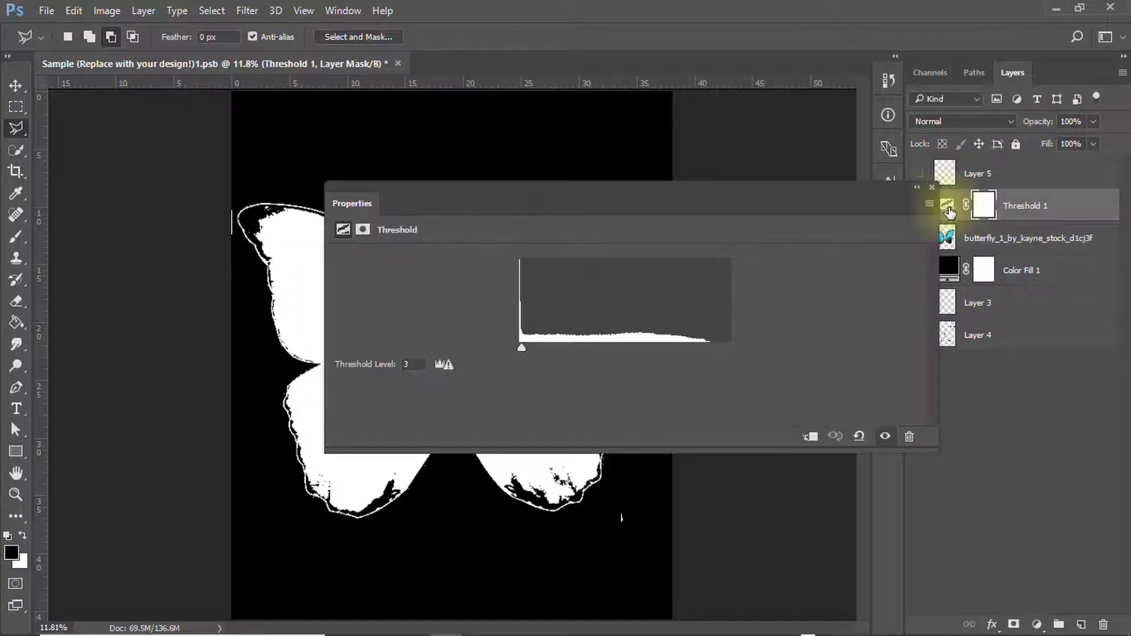
pyautogui.moveTo(513, 203)
pyautogui.mouseDown()
pyautogui.moveTo(868, 168)
pyautogui.moveTo(832, 172)
pyautogui.mouseUp()
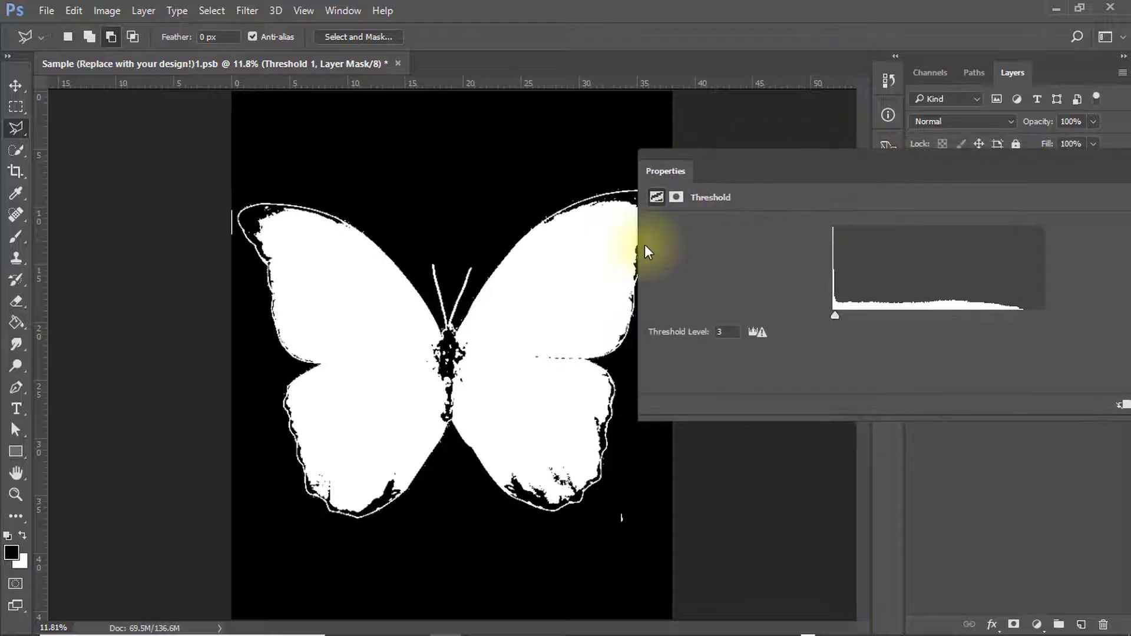
pyautogui.moveTo(639, 243); pyautogui.dragTo(714, 243)
pyautogui.moveTo(872, 316)
pyautogui.mouseDown()
pyautogui.moveTo(985, 330)
pyautogui.moveTo(930, 318)
pyautogui.moveTo(987, 309)
pyautogui.moveTo(949, 301)
pyautogui.moveTo(969, 300)
pyautogui.mouseUp()
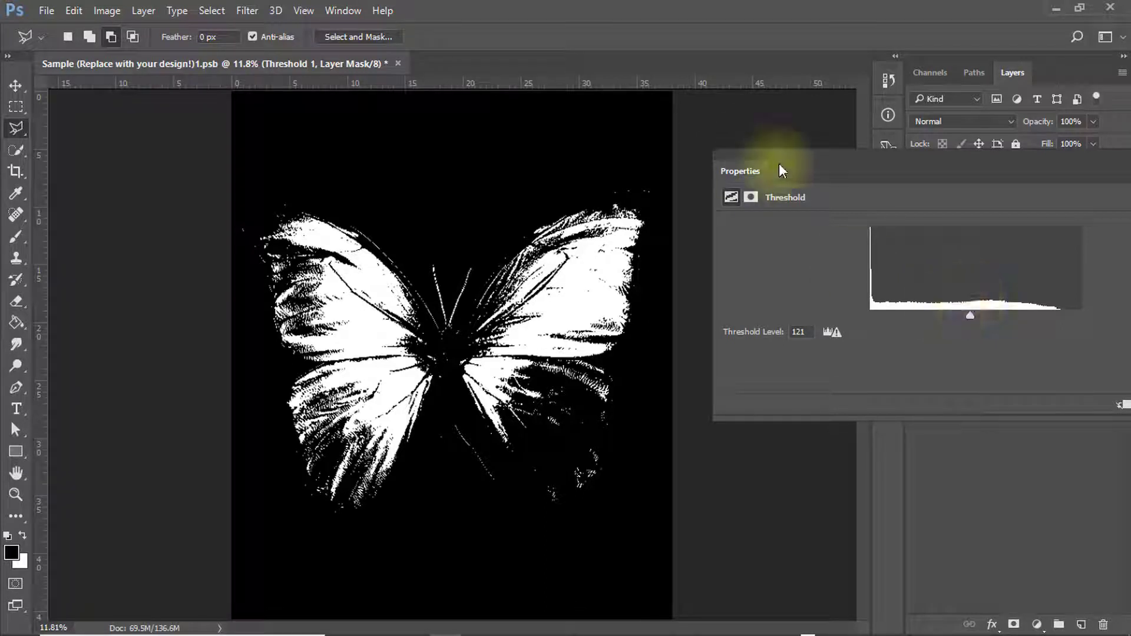
pyautogui.moveTo(800, 170)
pyautogui.mouseDown()
pyautogui.moveTo(651, 115)
pyautogui.moveTo(808, 156)
pyautogui.moveTo(1064, 162)
pyautogui.mouseUp()
pyautogui.click(1063, 153)
# Step: Stamp Threshold 1 through Color Fill 1 into a new Layer 6 with Ctrl+Alt+E
pyautogui.keyDown('shift'); pyautogui.click(1040, 275); pyautogui.keyUp('shift')
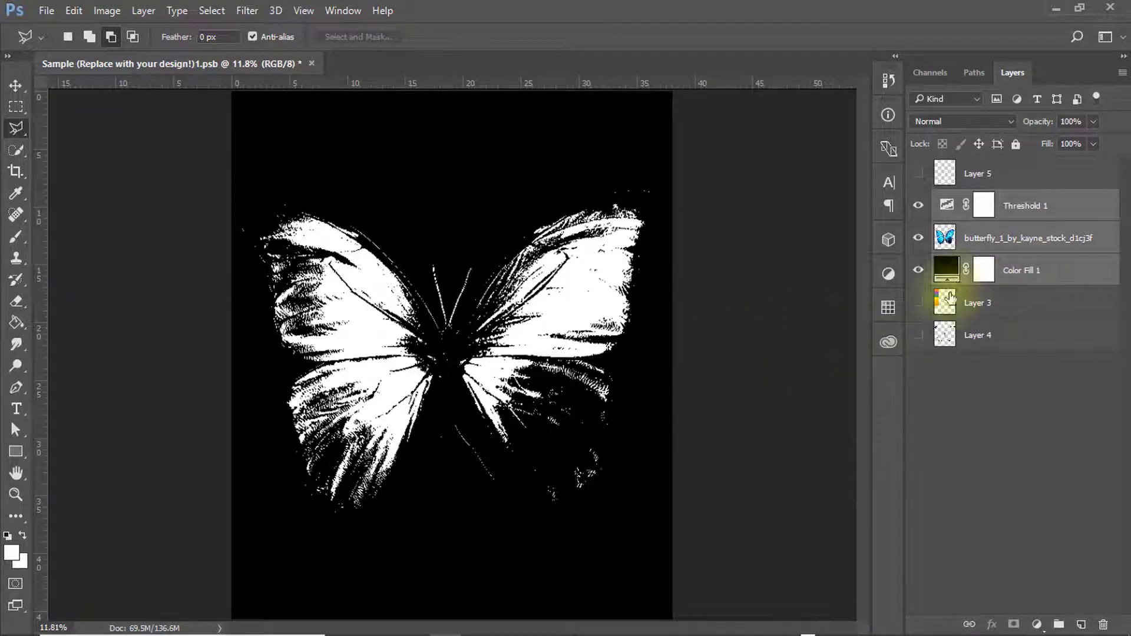
pyautogui.click(1011, 273)
pyautogui.keyDown('shift'); pyautogui.click(1020, 207); pyautogui.keyUp('shift')
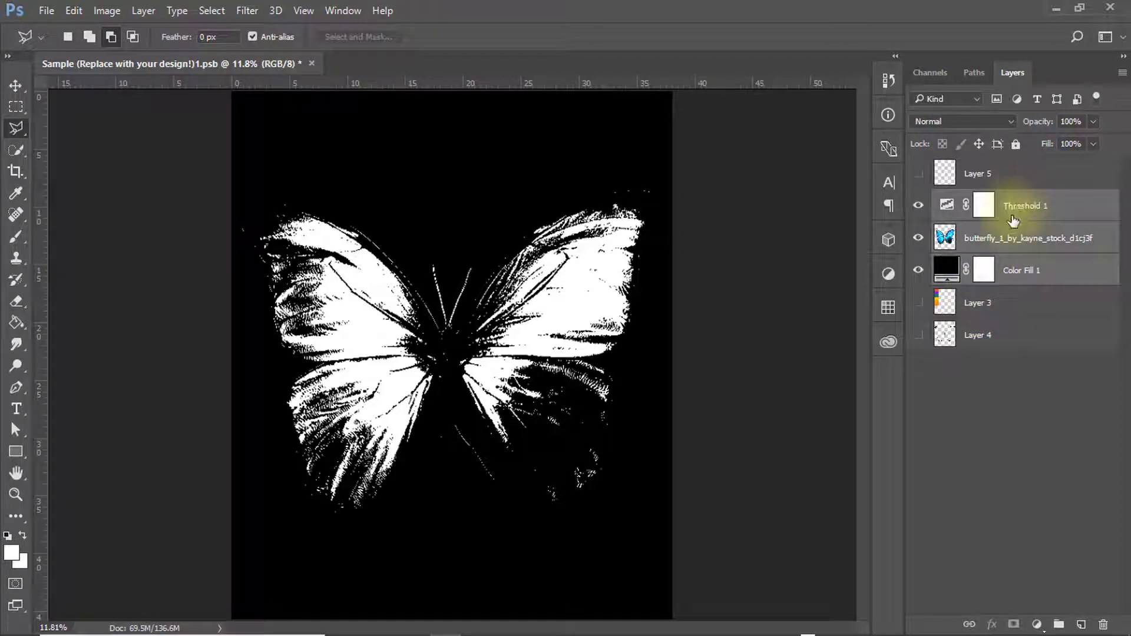
pyautogui.hotkey('ctrl', 'alt', 'e')
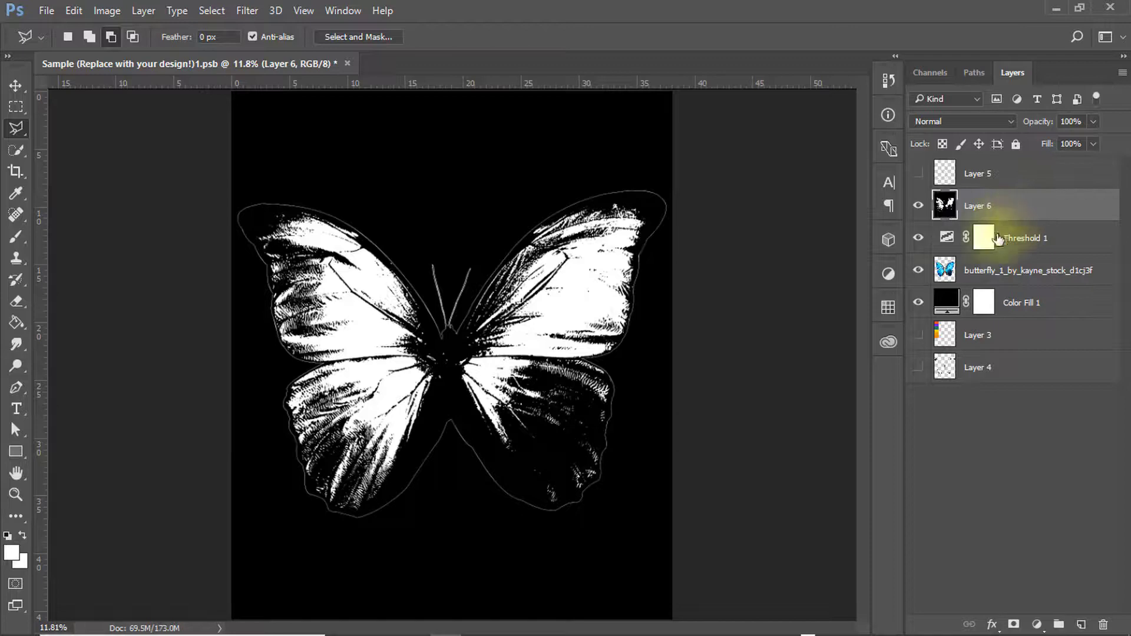
# Step: Hide the source layers, add a layer mask to Layer 6, and move it to the bottom
pyautogui.moveTo(918, 238); pyautogui.dragTo(919, 303)
pyautogui.click(1013, 624)
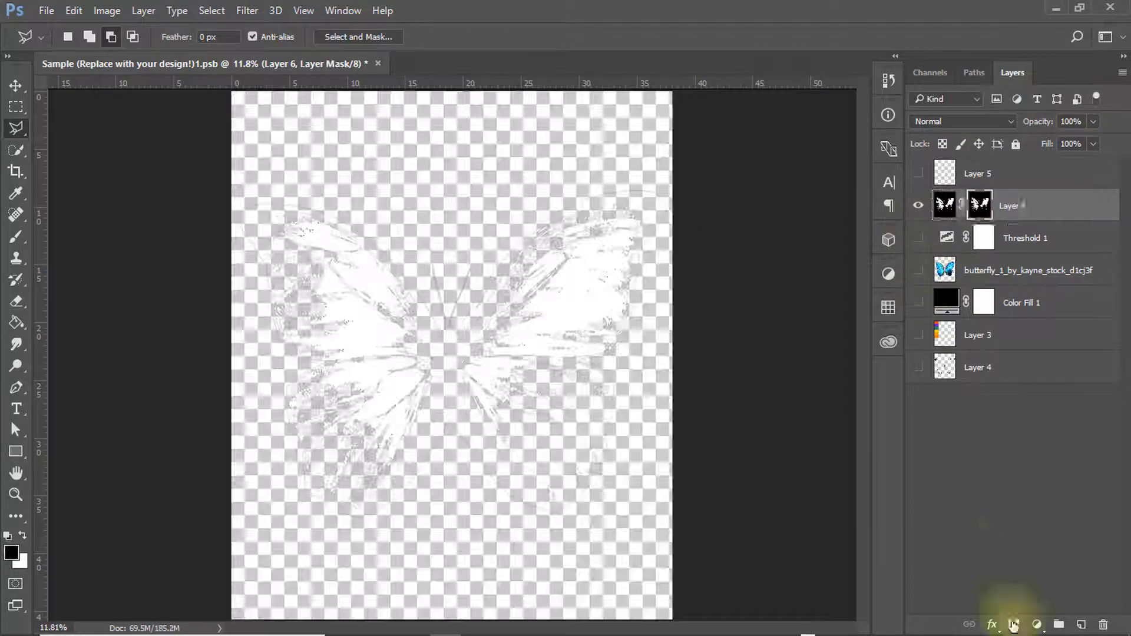
pyautogui.moveTo(1008, 206); pyautogui.dragTo(996, 371)
# Step: Nudge the Threshold 1 level from 121 to 123
pyautogui.moveTo(918, 206); pyautogui.dragTo(918, 270)
pyautogui.doubleClick(947, 206)
pyautogui.moveTo(475, 207)
pyautogui.mouseDown()
pyautogui.moveTo(575, 144)
pyautogui.moveTo(641, 152)
pyautogui.moveTo(792, 207)
pyautogui.mouseUp()
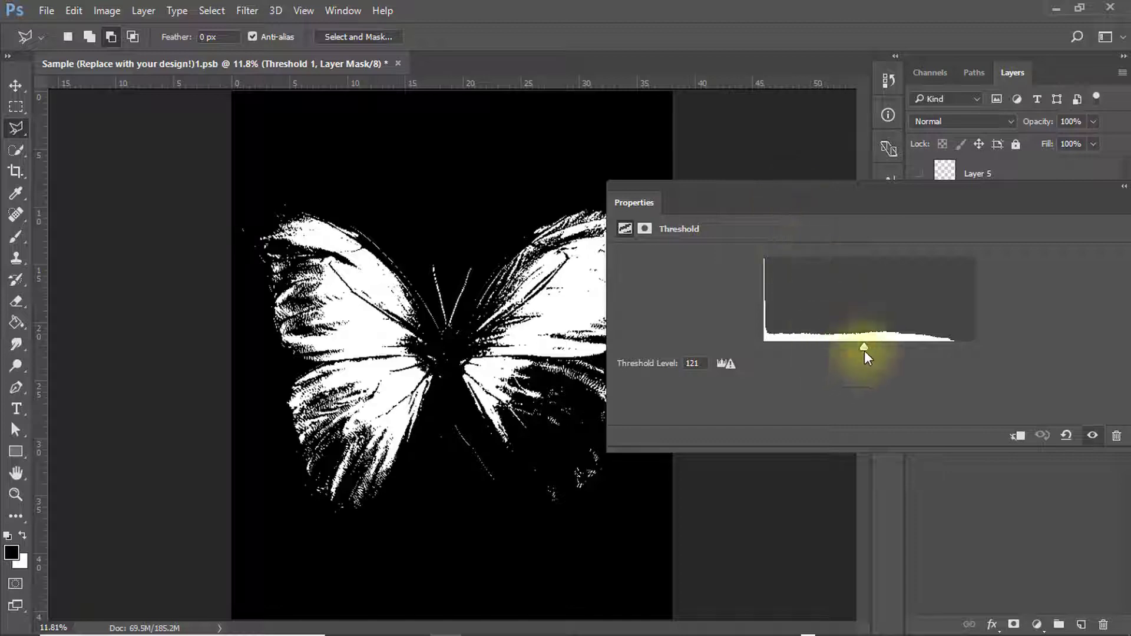
pyautogui.moveTo(705, 187); pyautogui.dragTo(790, 155)
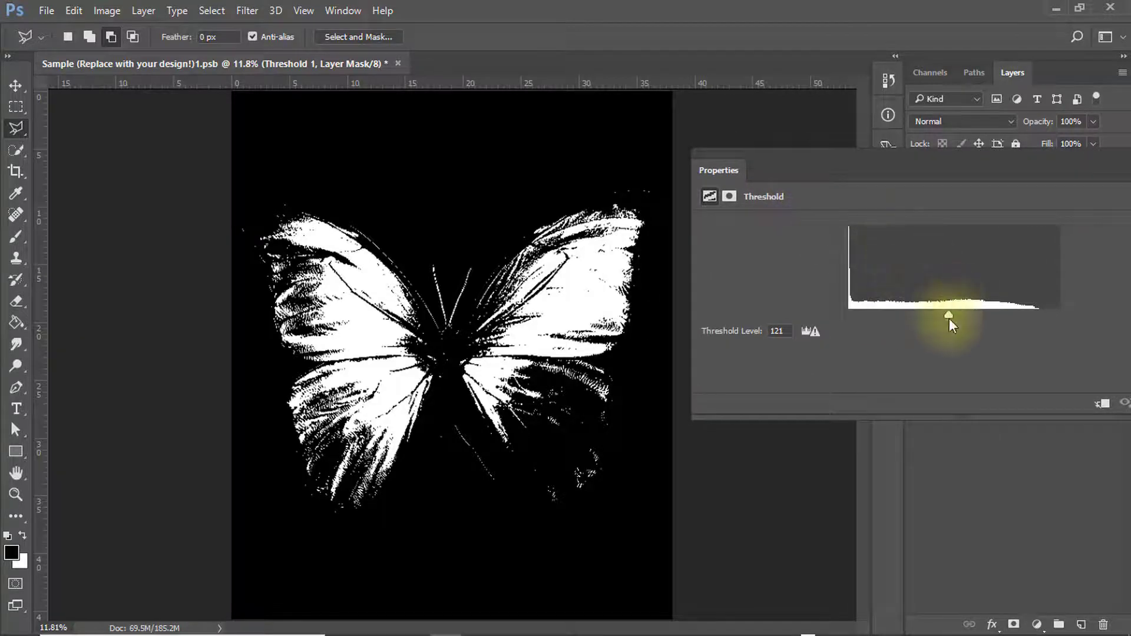
pyautogui.moveTo(949, 316)
pyautogui.mouseDown()
pyautogui.moveTo(1030, 298)
pyautogui.moveTo(1009, 298)
pyautogui.mouseUp()
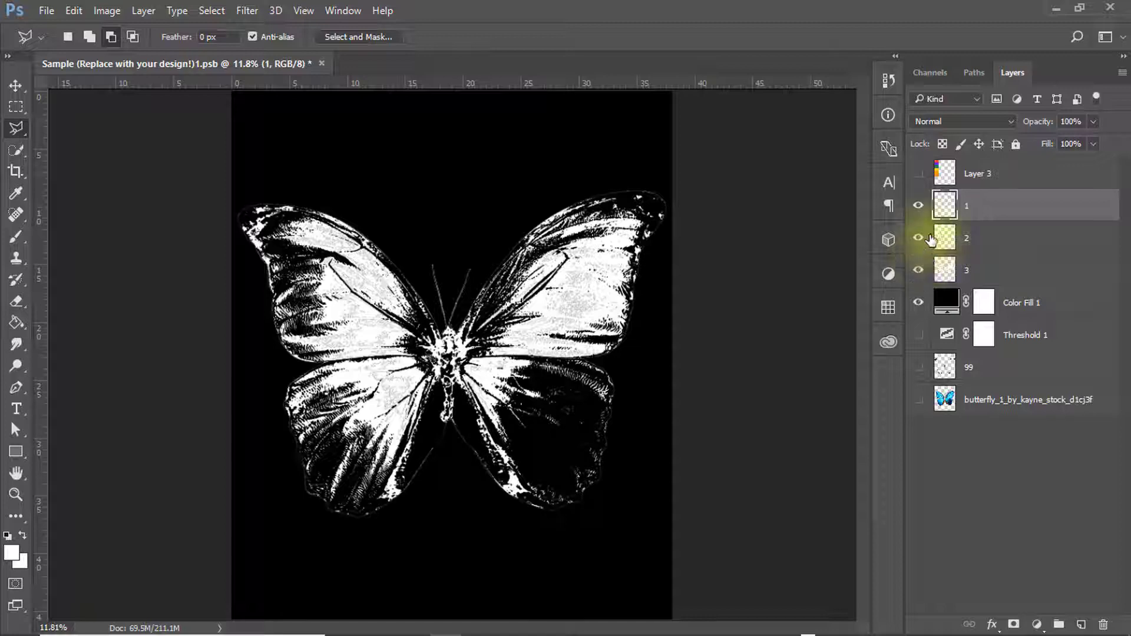
# Step: Toggle layers 1, 2 and 3 off and back on, then show the Layer 3 colour-block strip
pyautogui.click(919, 206)
pyautogui.click(918, 238)
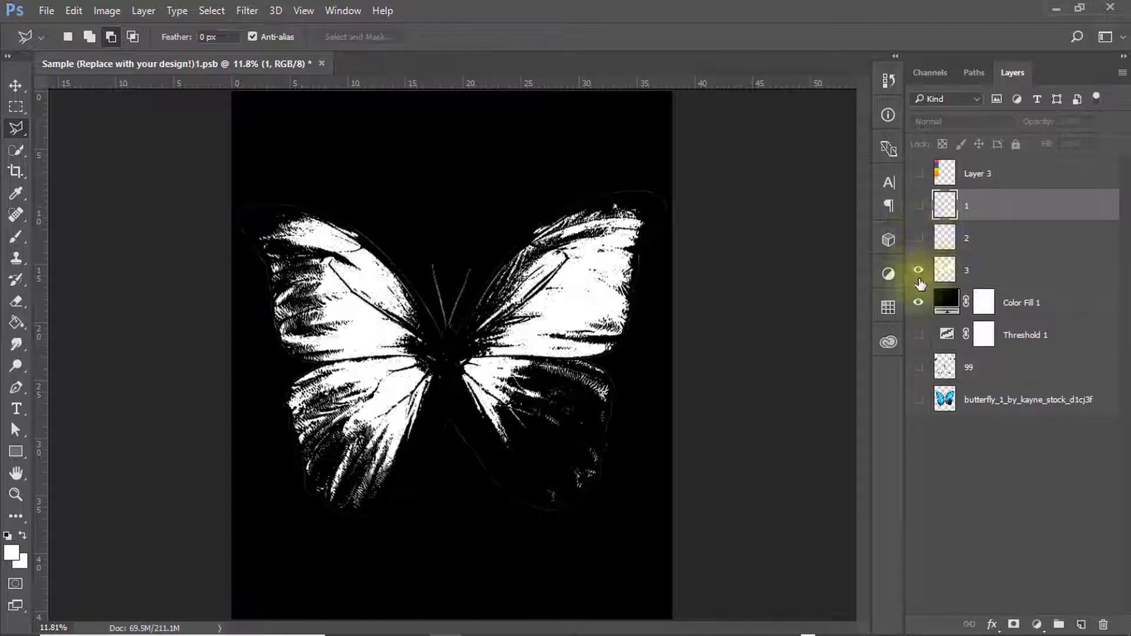
pyautogui.click(919, 271)
pyautogui.click(920, 270)
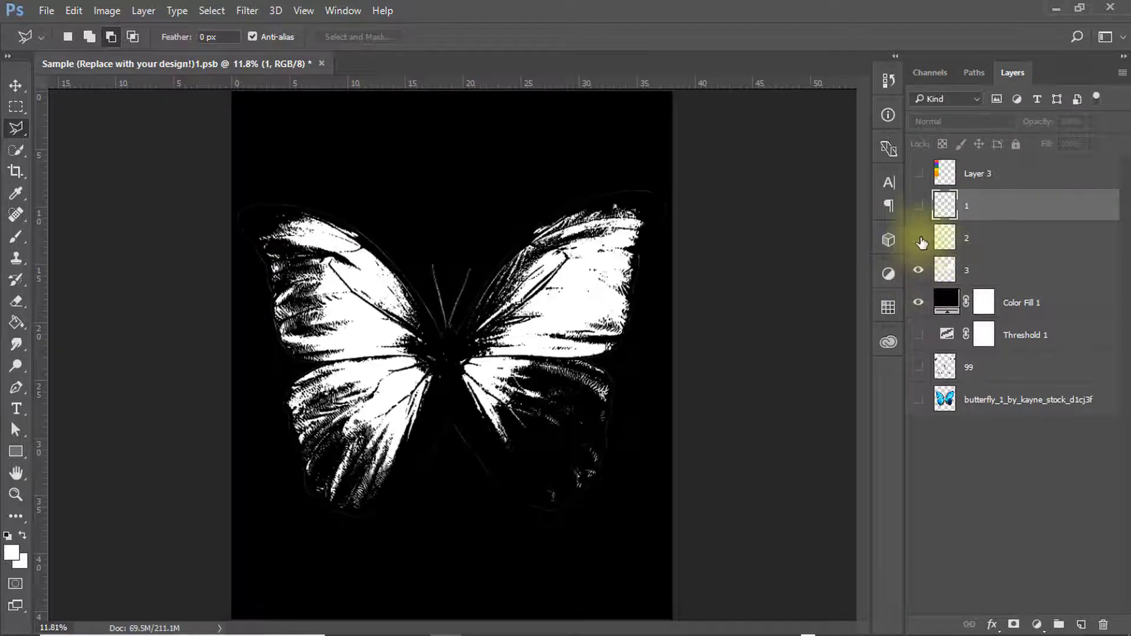
pyautogui.click(918, 238)
pyautogui.click(918, 205)
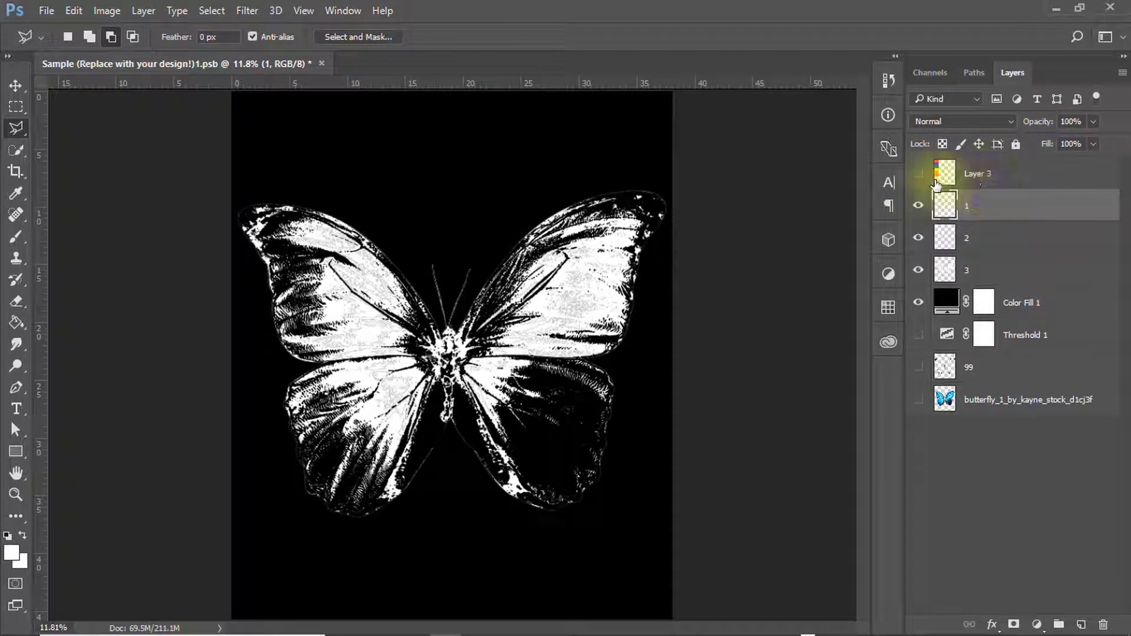
pyautogui.click(919, 173)
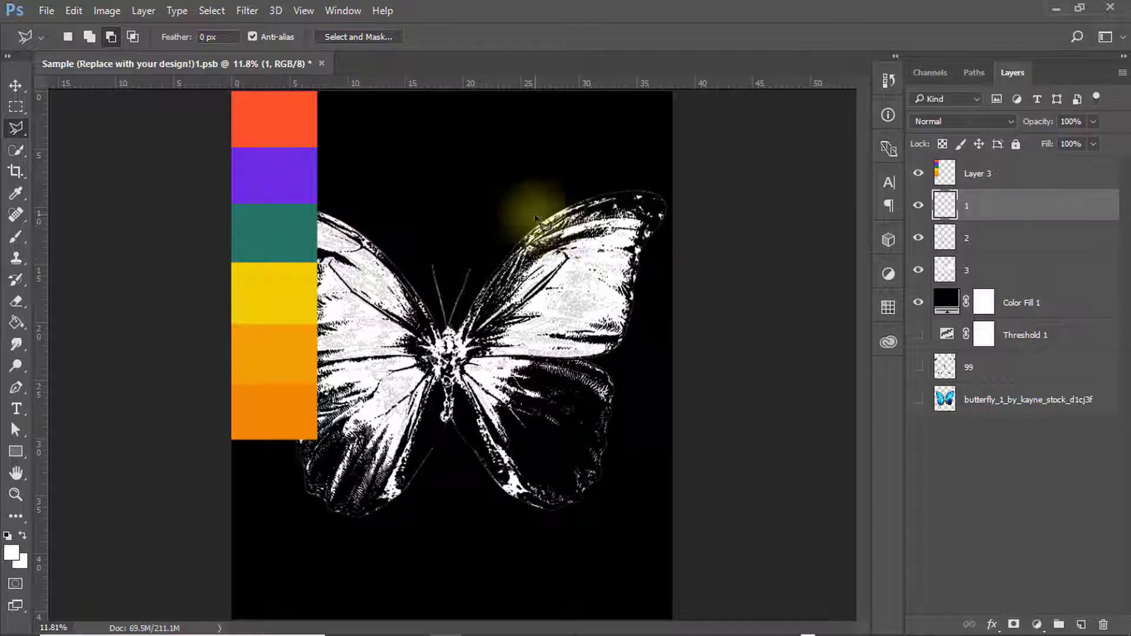
# Step: Give layer 1 a Color Overlay sampled orange from the top colour block
pyautogui.doubleClick(1017, 211)
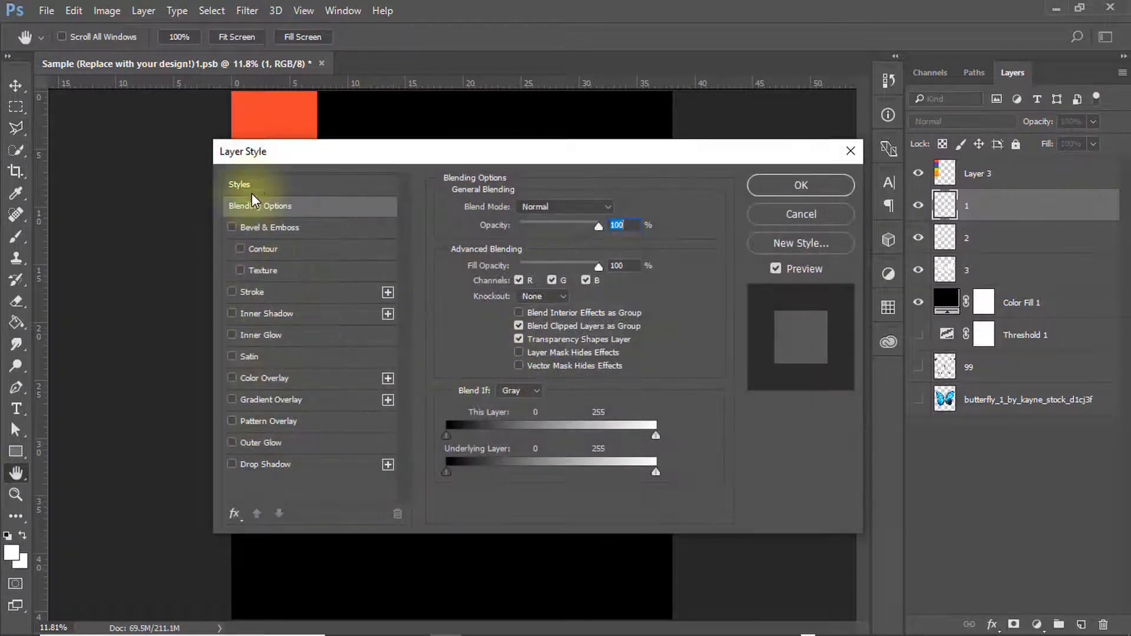
pyautogui.moveTo(269, 164); pyautogui.dragTo(660, 122)
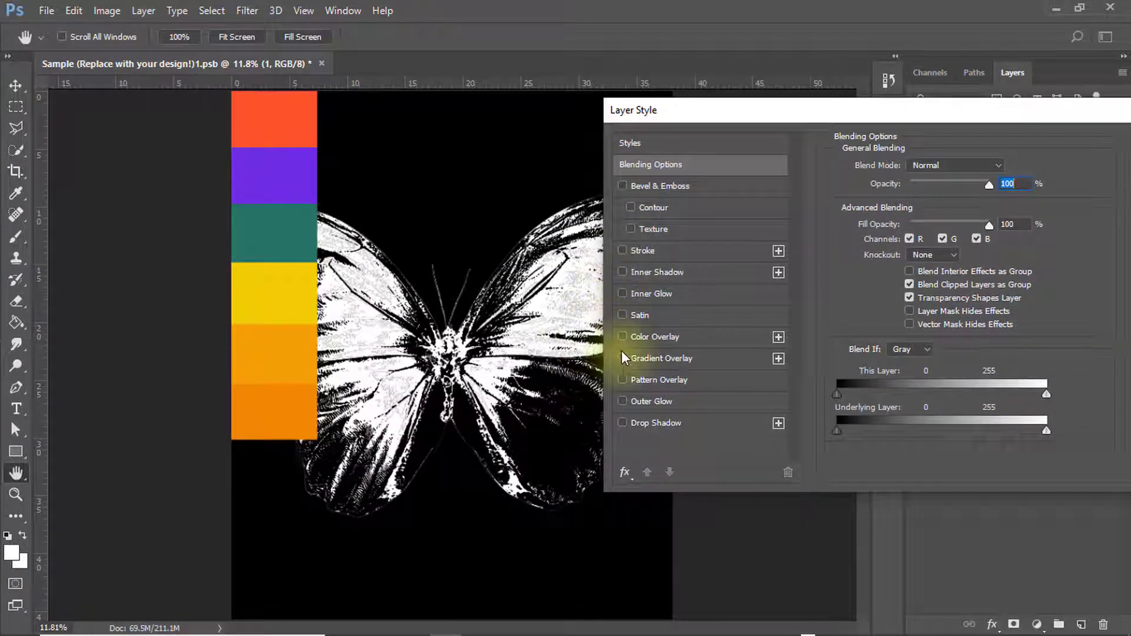
pyautogui.click(623, 336)
pyautogui.click(658, 335)
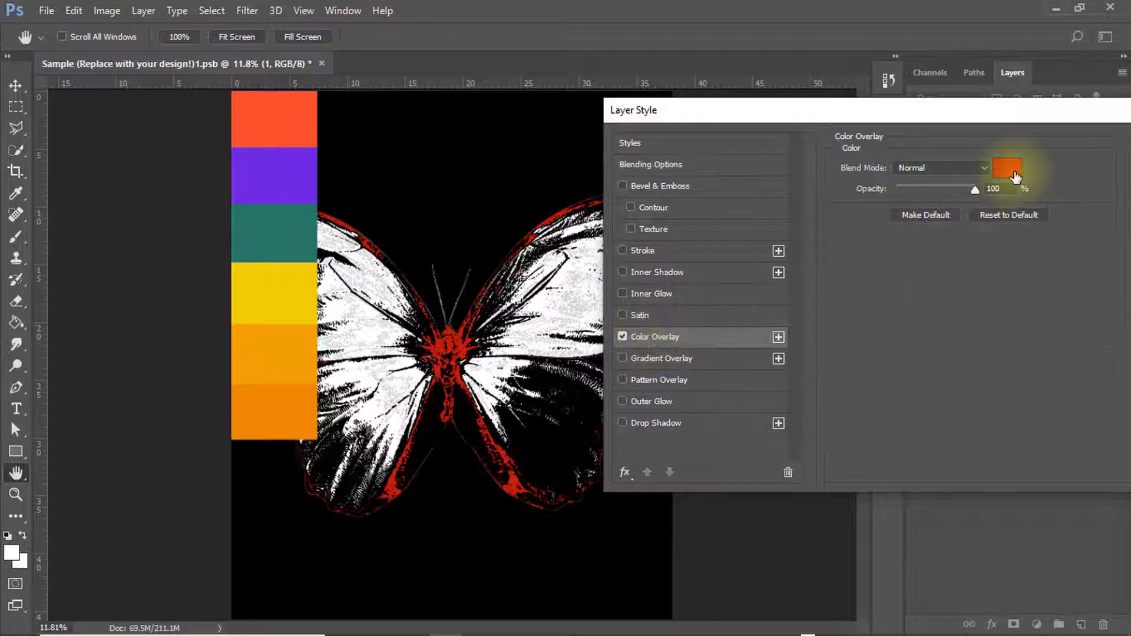
pyautogui.click(1008, 172)
pyautogui.click(305, 125)
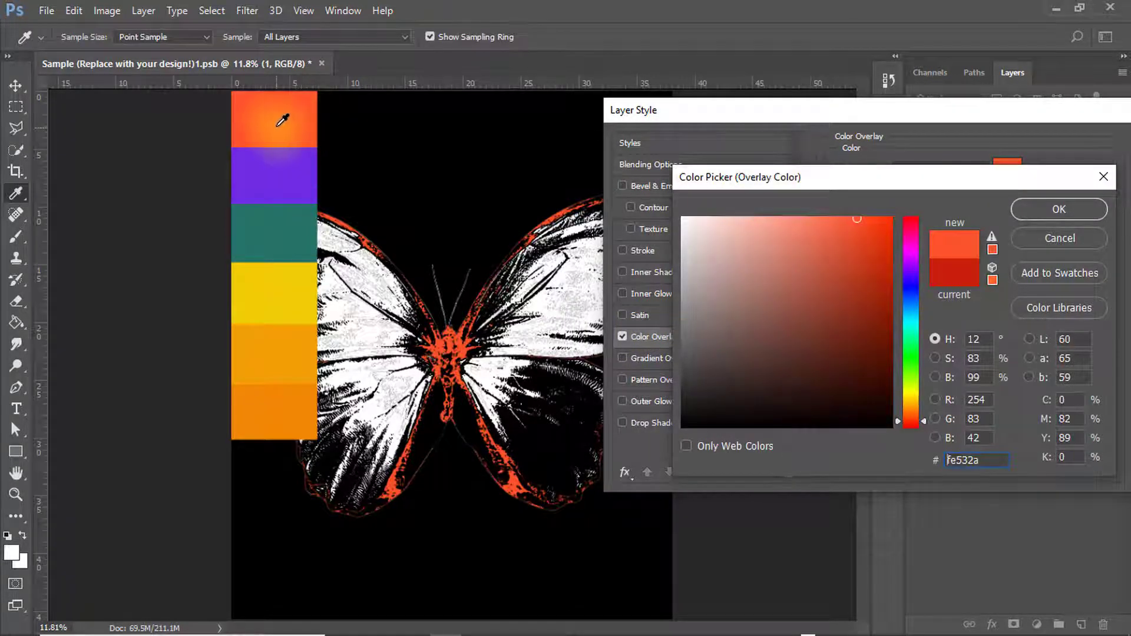
pyautogui.click(1059, 210)
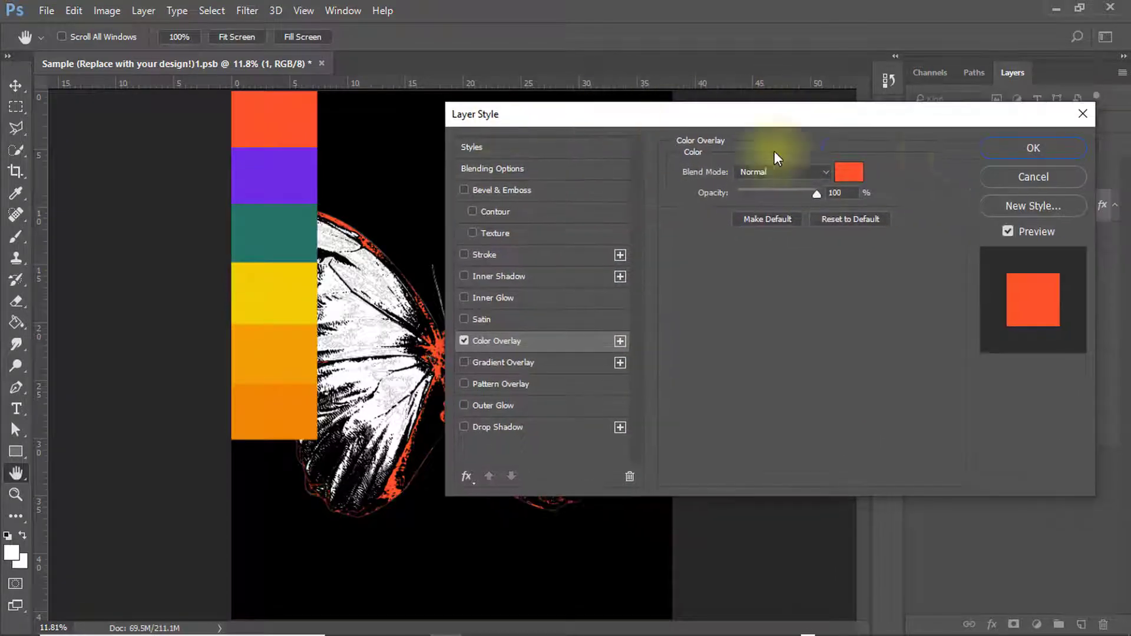
pyautogui.click(1013, 154)
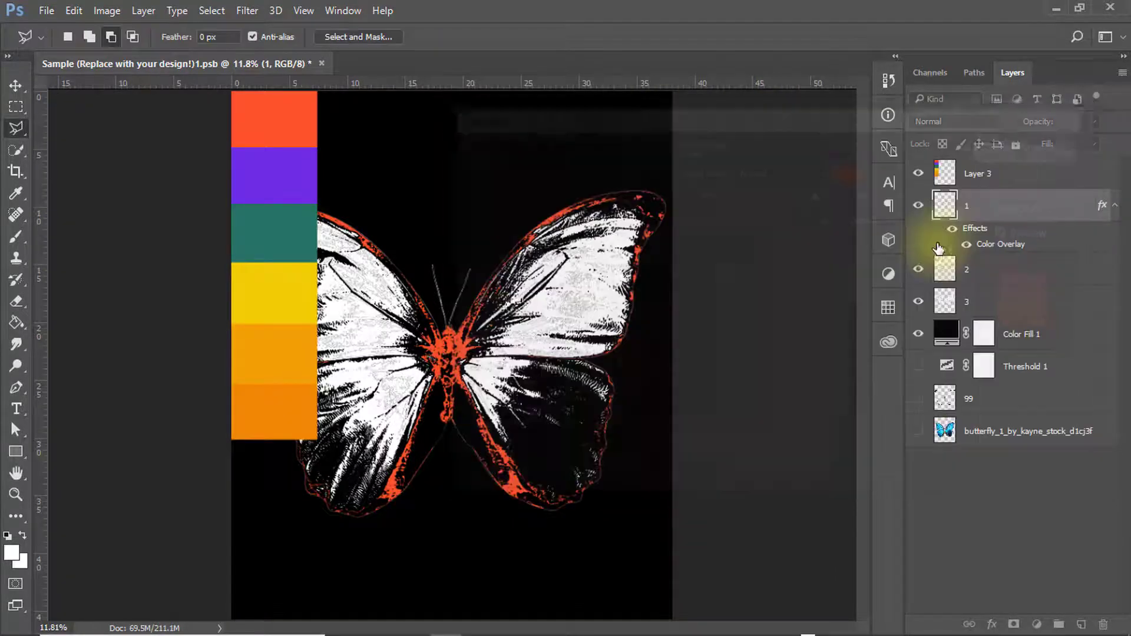
# Step: Copy layer 1's colour overlay onto layers 2 and 3
pyautogui.click(990, 273)
pyautogui.doubleClick(989, 274)
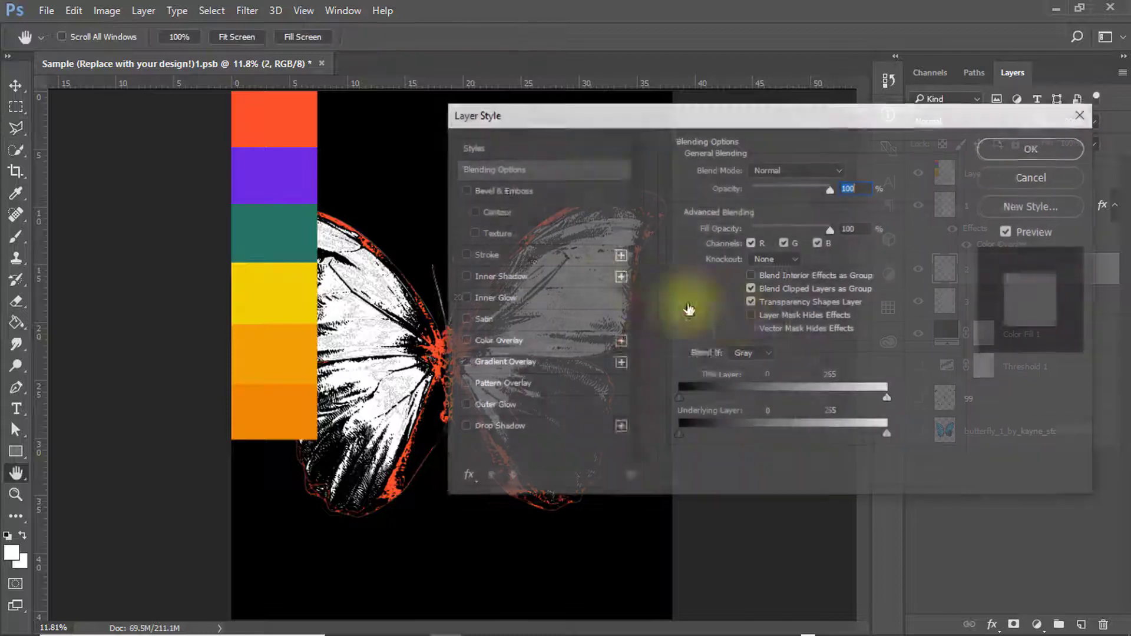
pyautogui.click(1091, 123)
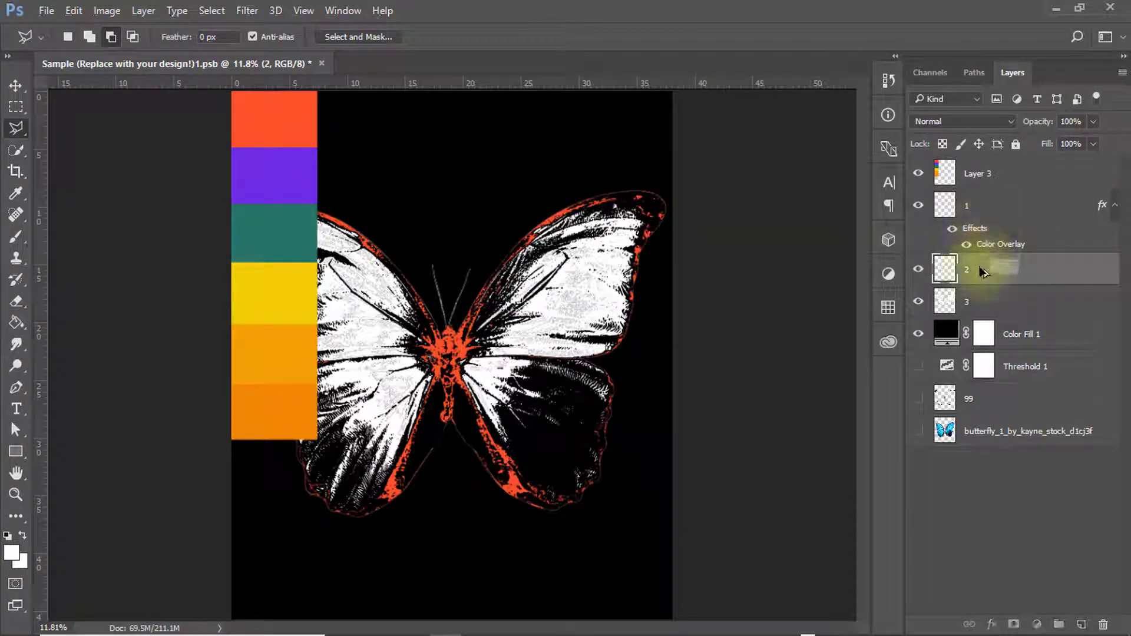
pyautogui.moveTo(983, 236); pyautogui.dragTo(983, 271)
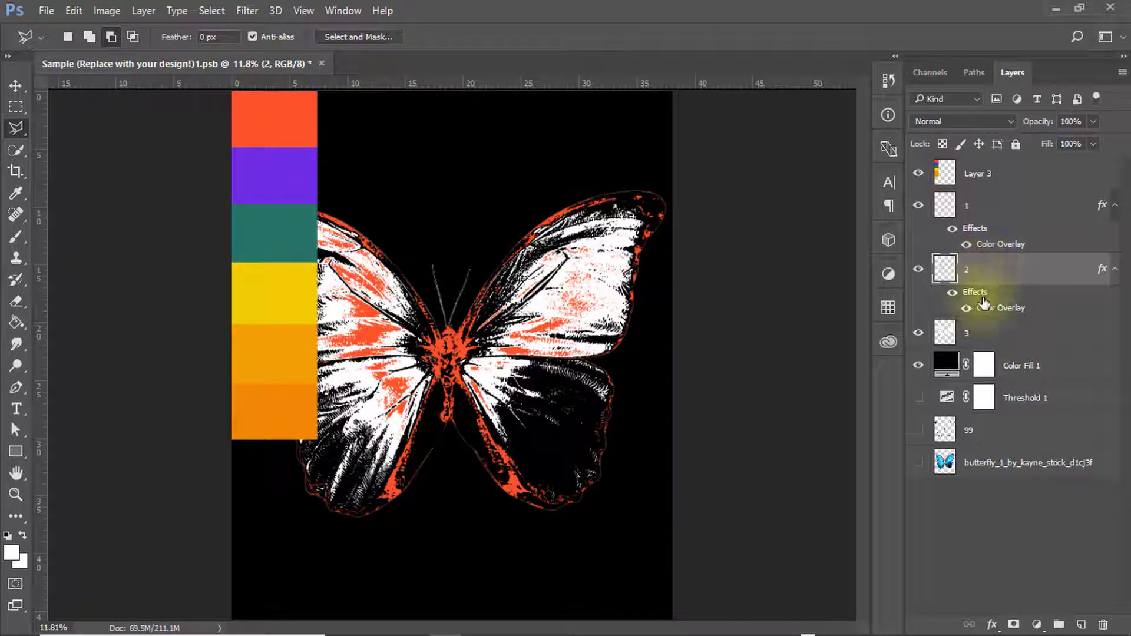
pyautogui.moveTo(983, 302); pyautogui.dragTo(1002, 334)
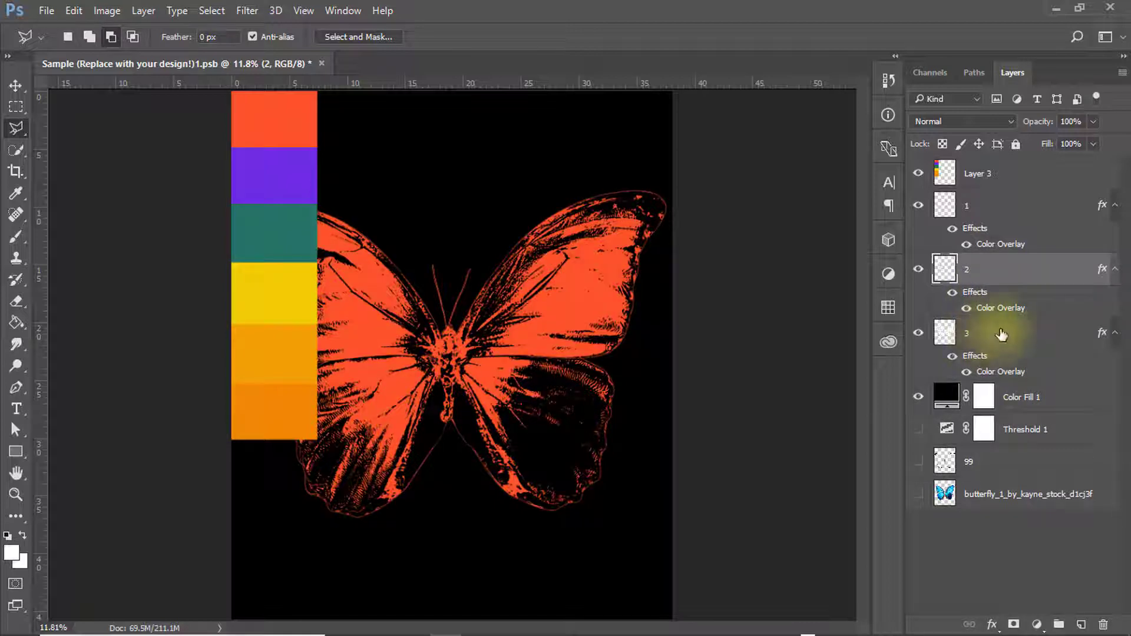
# Step: Change layer 3's Color Overlay to the palette purple (6f2ce2)
pyautogui.click(1001, 333)
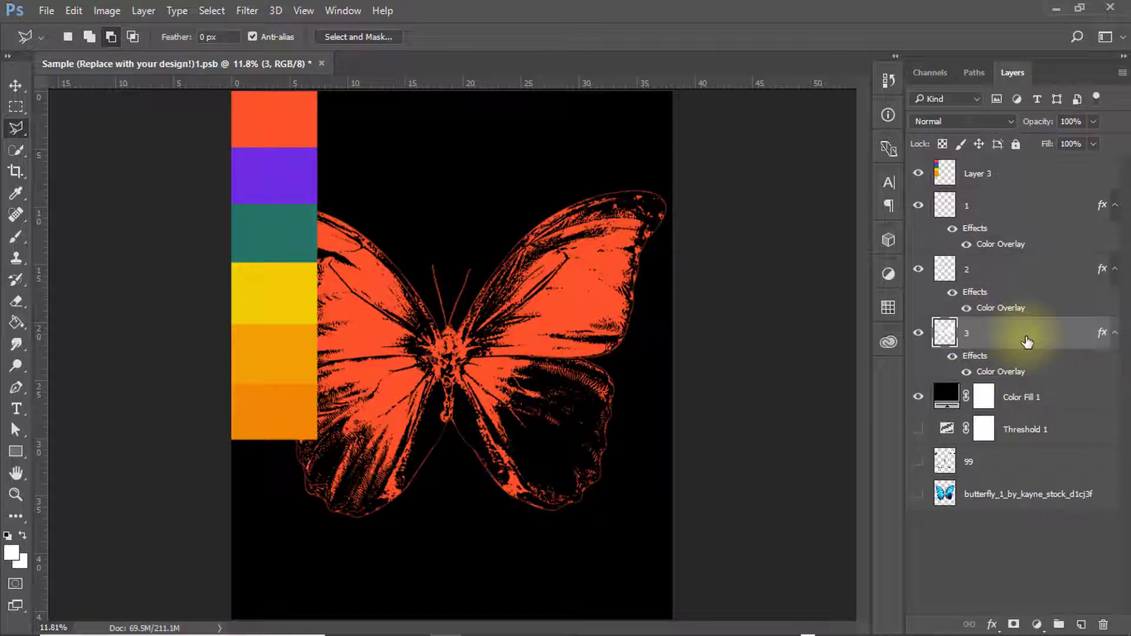
pyautogui.doubleClick(1027, 342)
pyautogui.moveTo(525, 115); pyautogui.dragTo(652, 112)
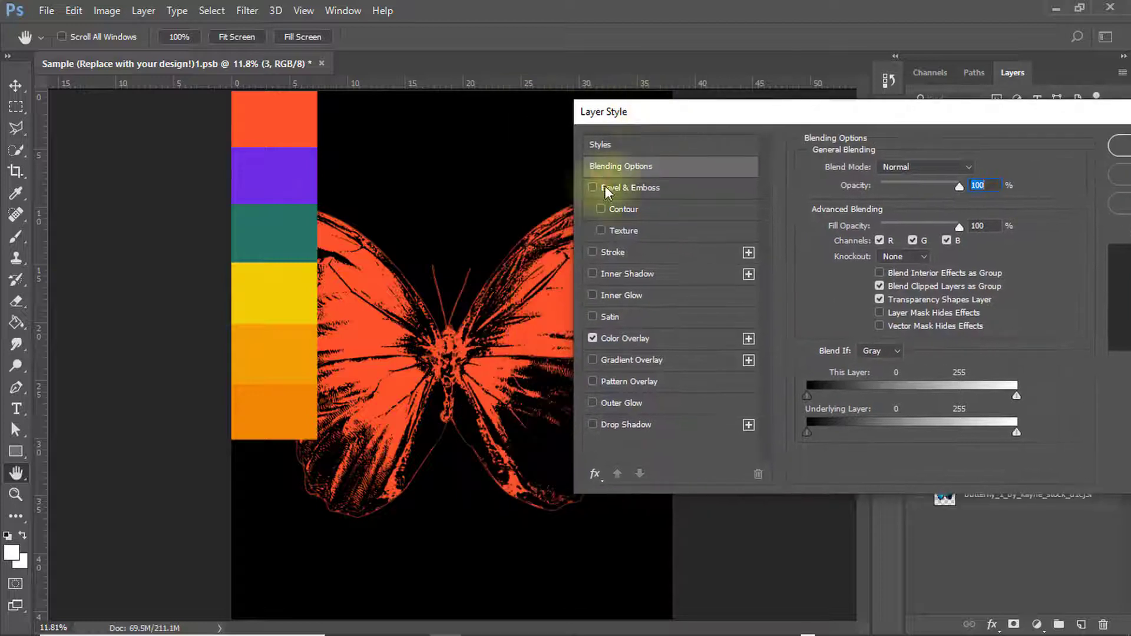
pyautogui.click(622, 339)
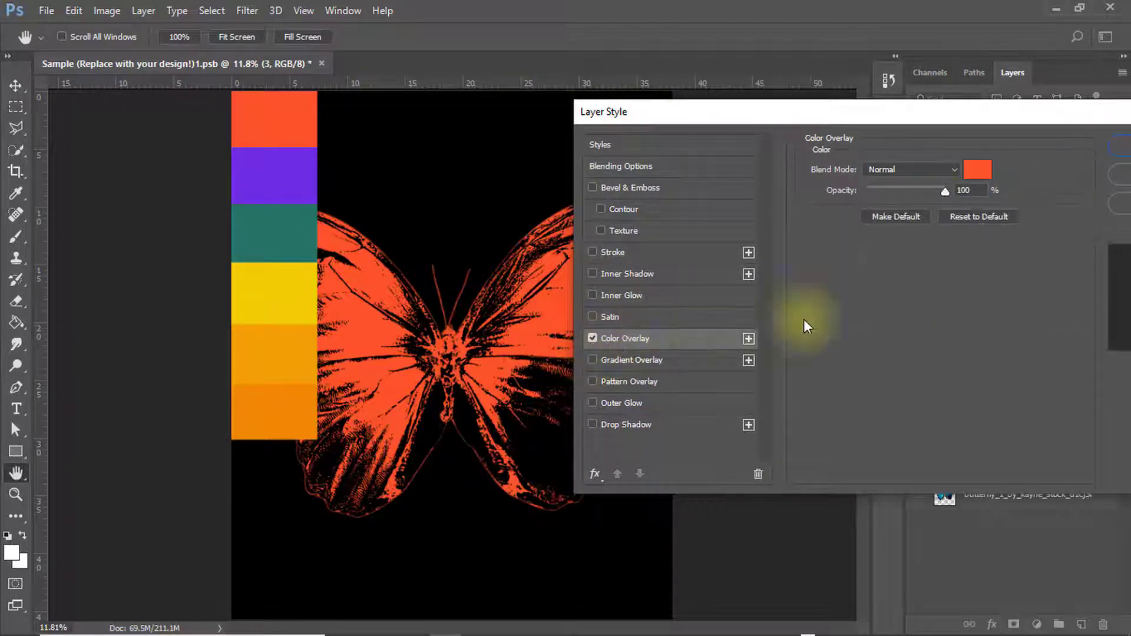
pyautogui.click(977, 171)
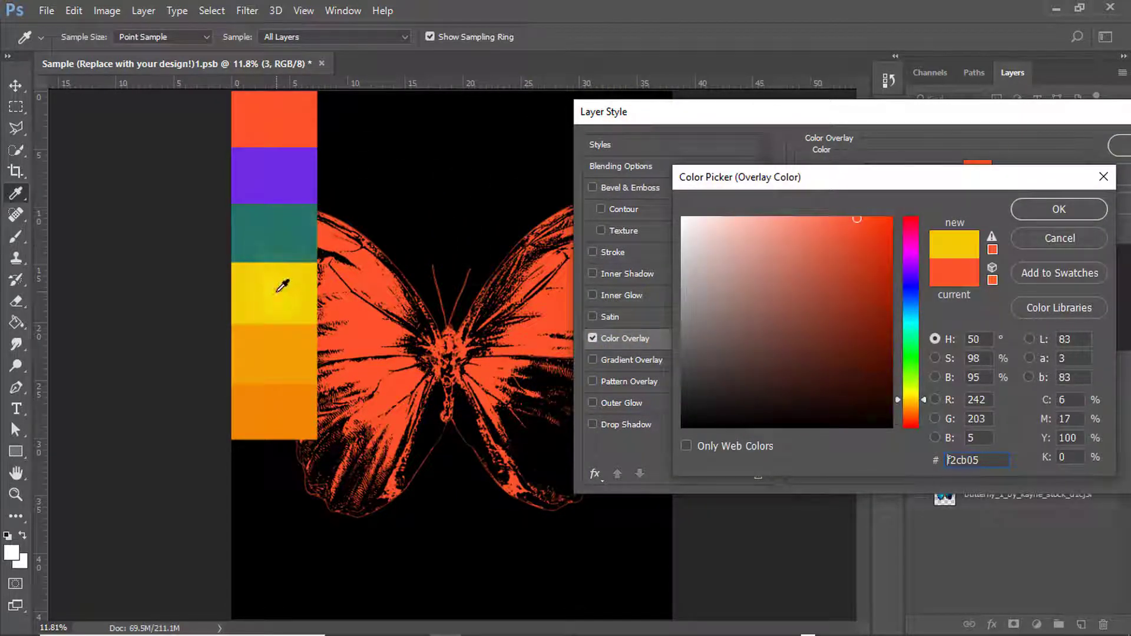
pyautogui.click(288, 370)
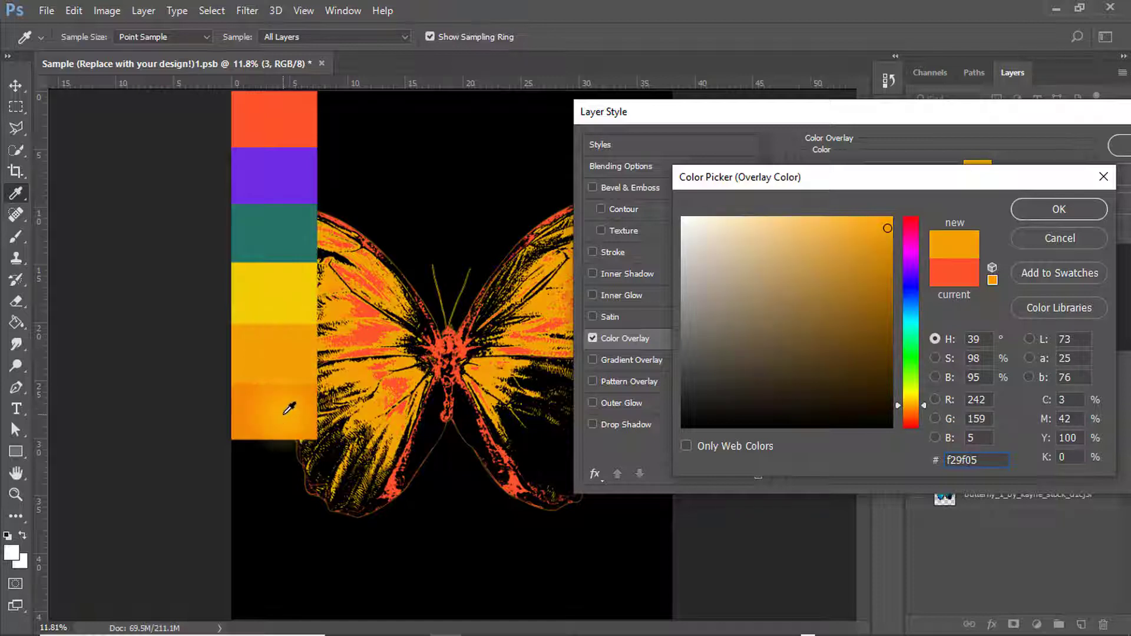
pyautogui.click(283, 173)
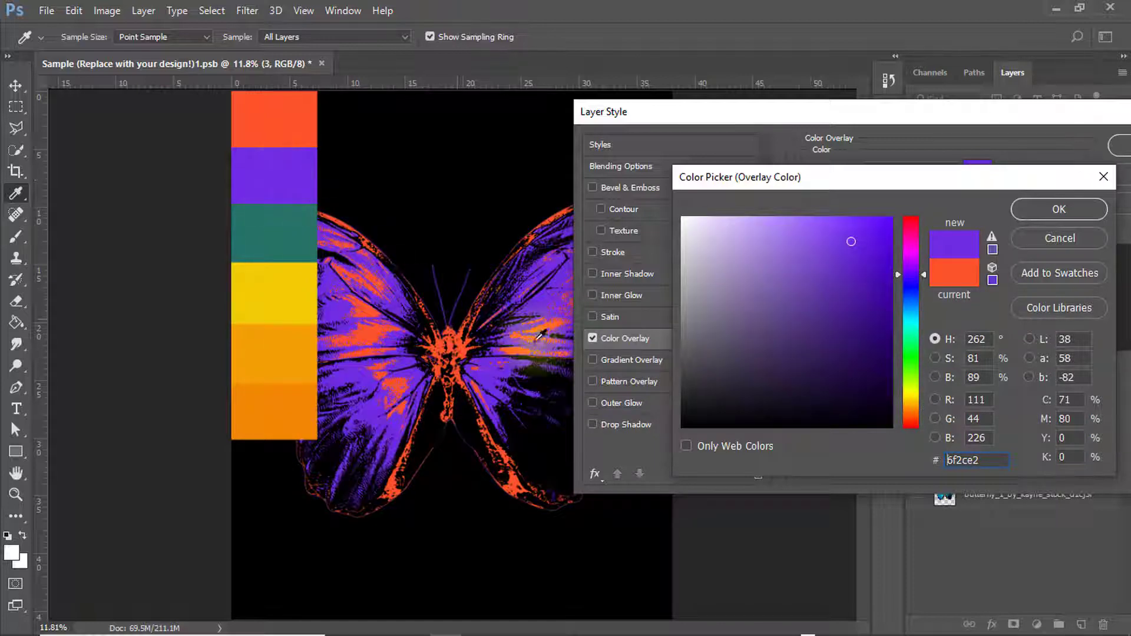
pyautogui.click(1059, 209)
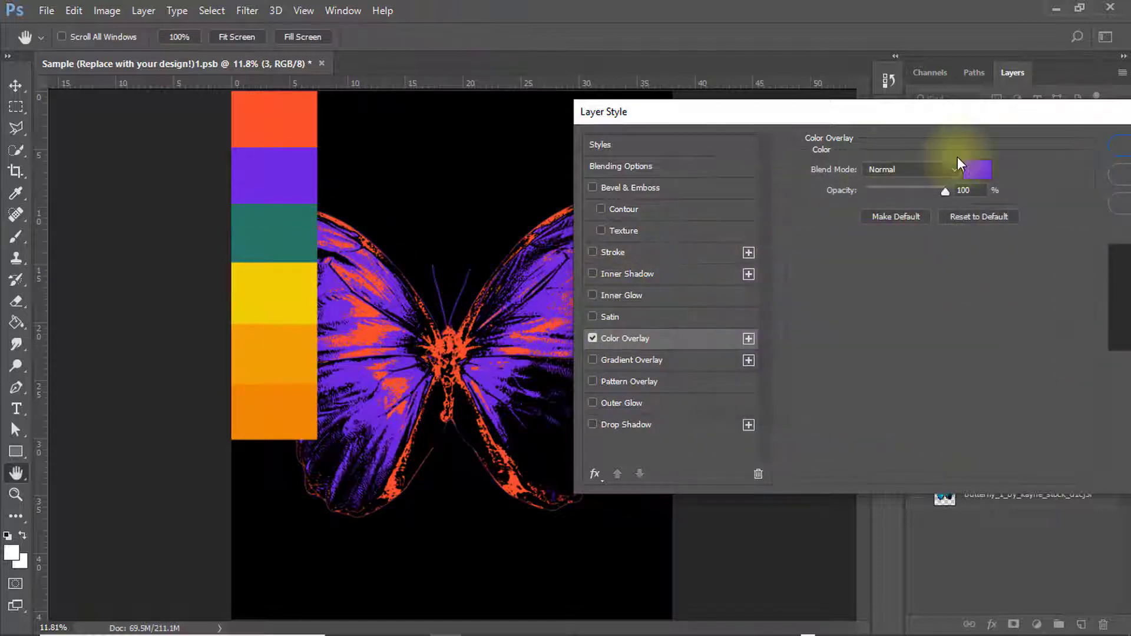
pyautogui.moveTo(986, 120); pyautogui.dragTo(873, 104)
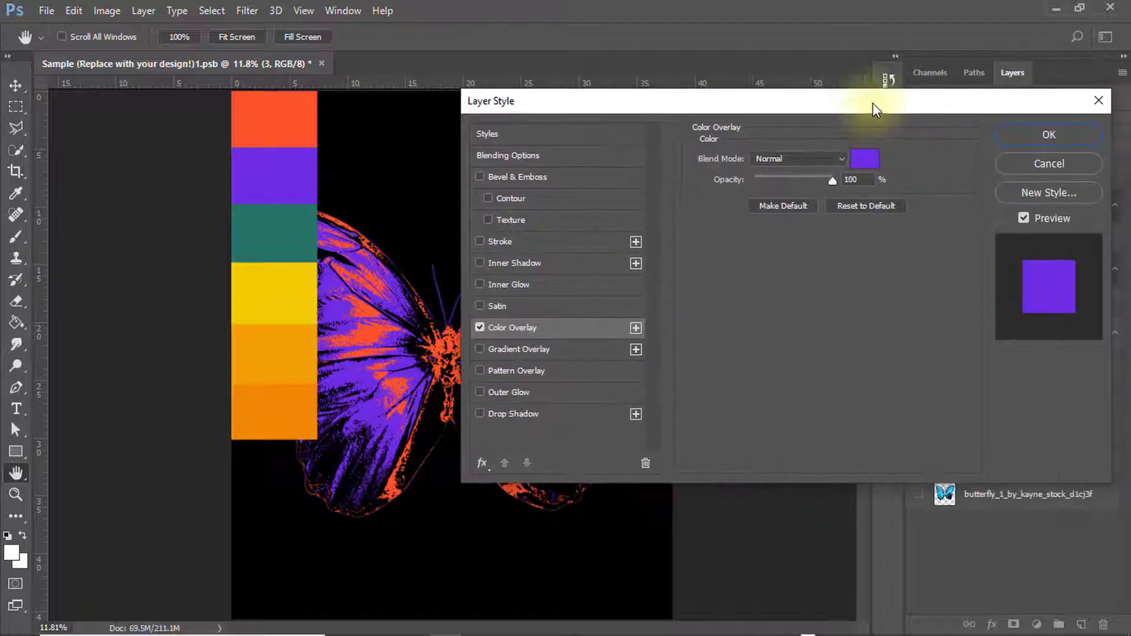
pyautogui.click(1050, 136)
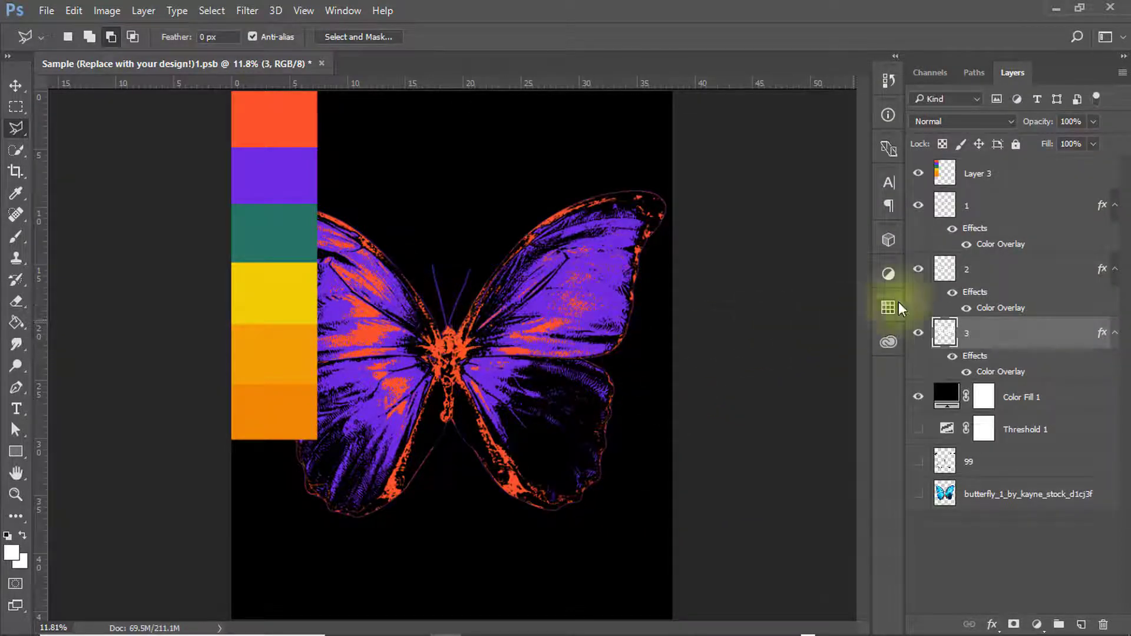
# Step: Hide the palette strip and type FOLLOW as white text above the left wing, then select it
pyautogui.click(16, 409)
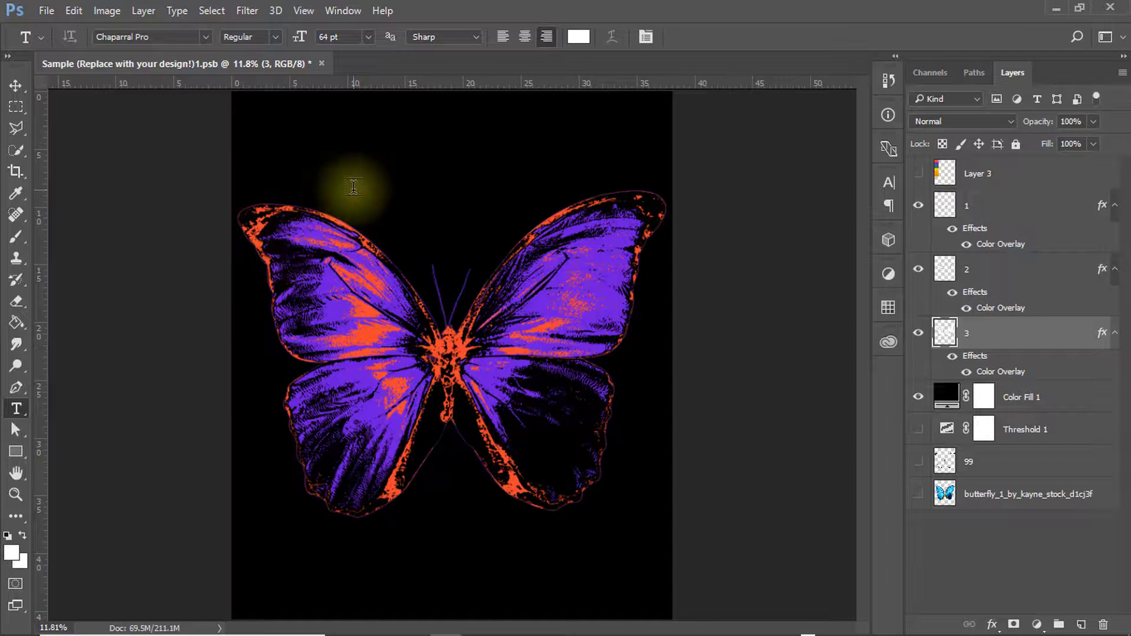
pyautogui.click(353, 186)
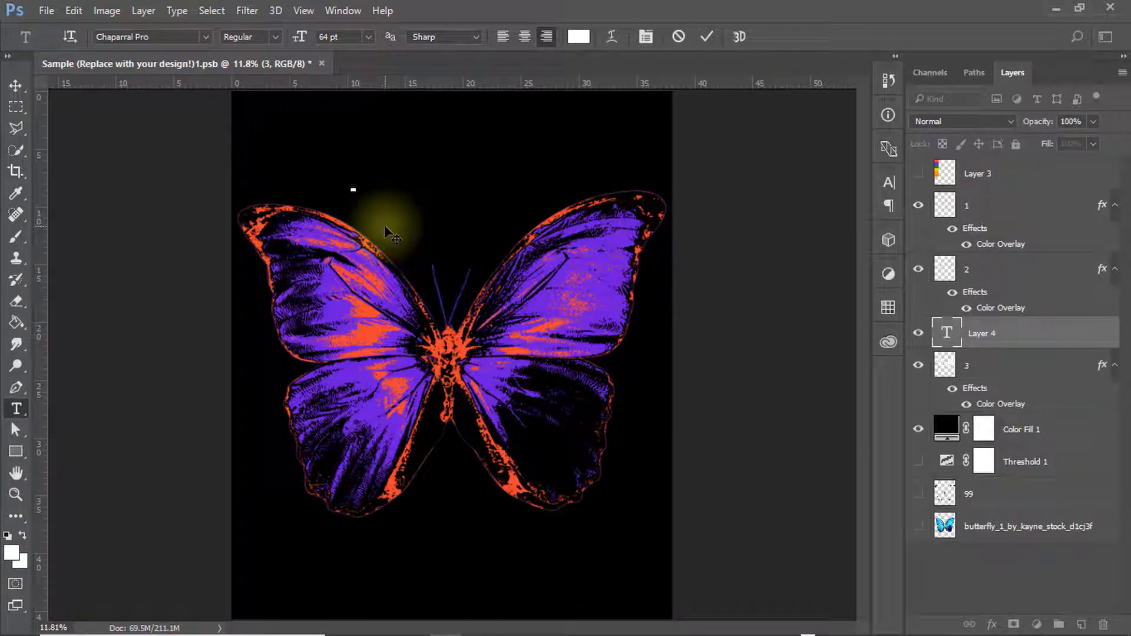
pyautogui.write('FOLLOW')
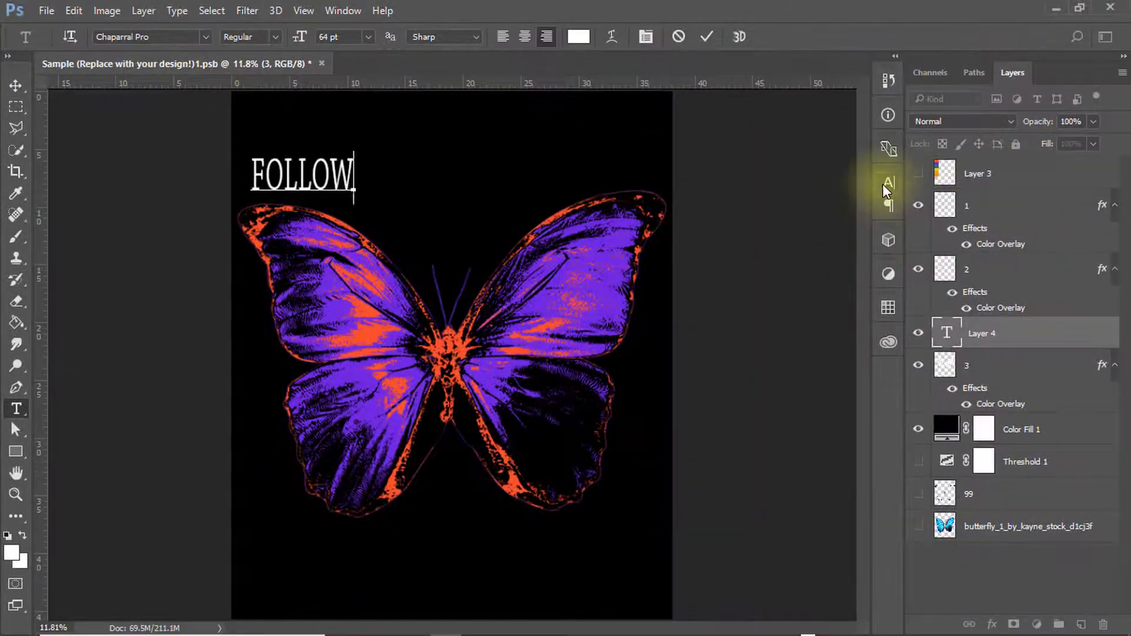
pyautogui.click(885, 182)
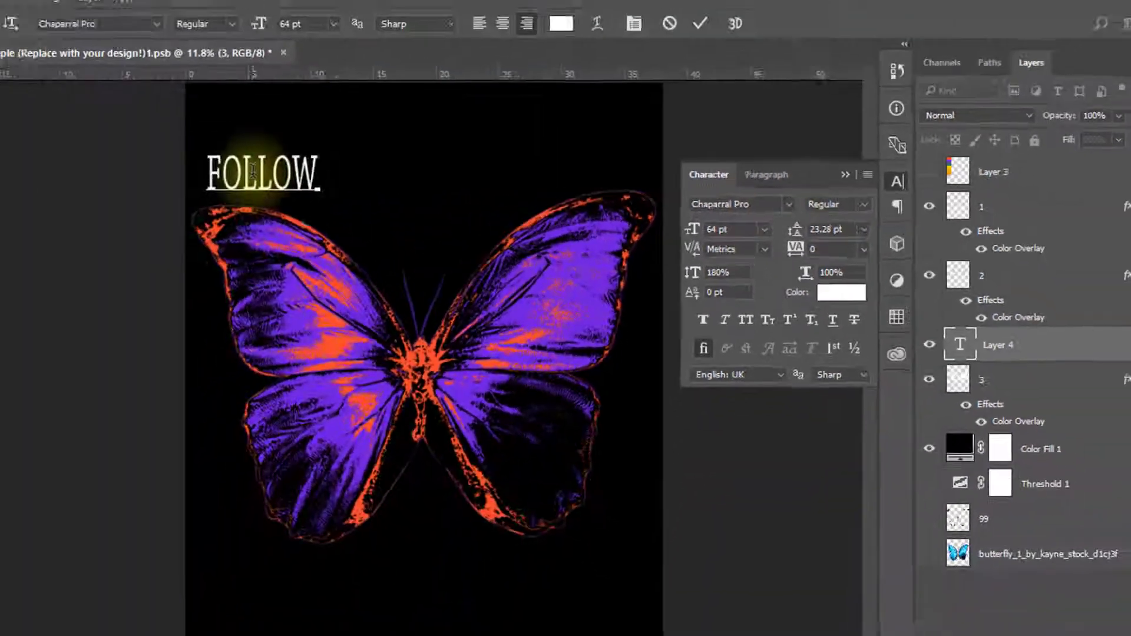
pyautogui.hotkey('ctrl', 'a')
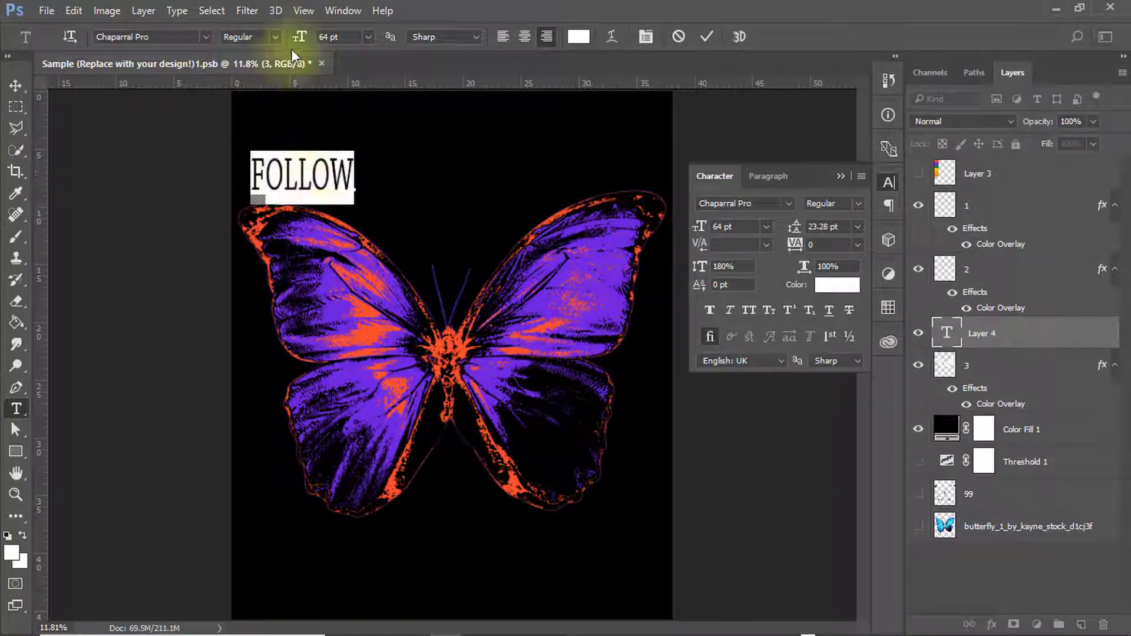
# Step: Set FOLLOW to 158 pt, place it over the wings, and align it to the canvas horizontal centre
pyautogui.moveTo(300, 46); pyautogui.dragTo(389, 37)
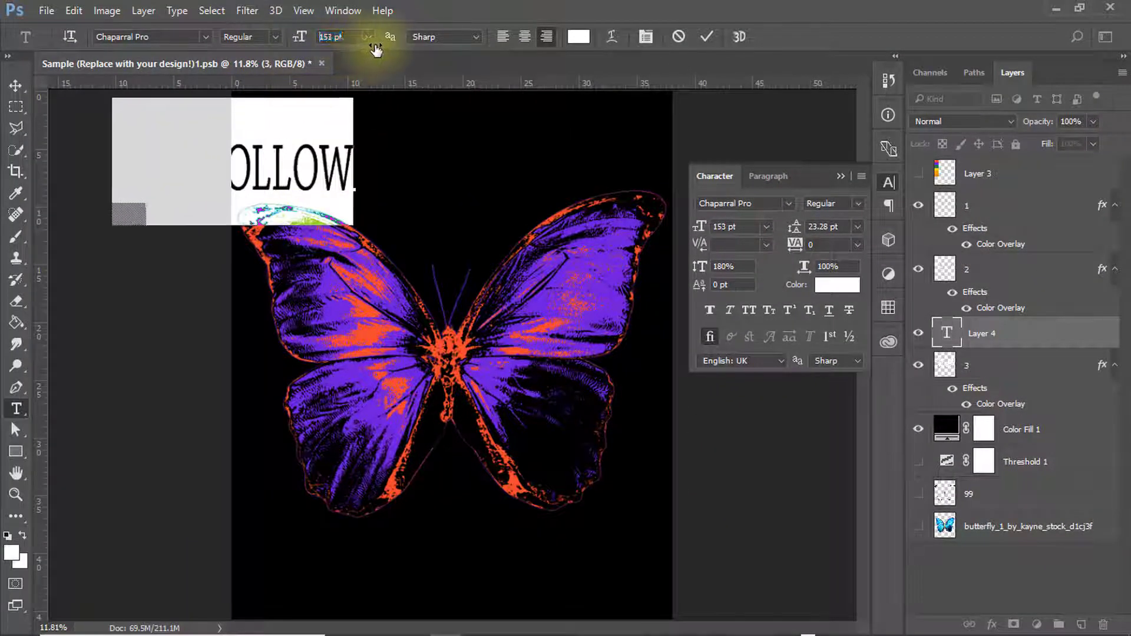
pyautogui.click(23, 83)
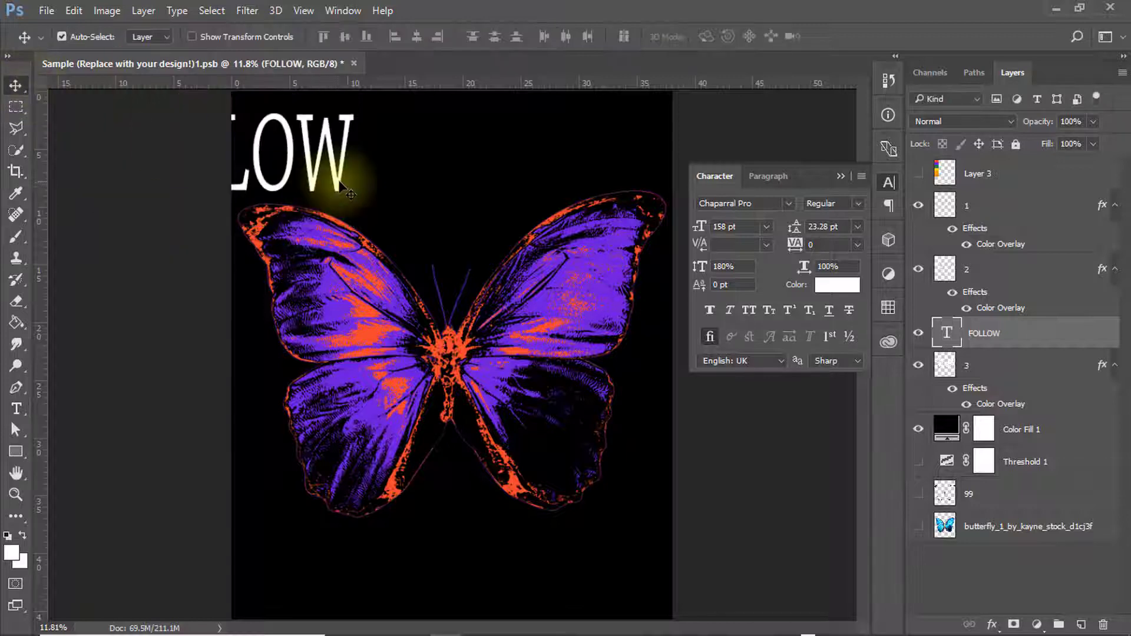
pyautogui.moveTo(354, 184)
pyautogui.mouseDown()
pyautogui.moveTo(549, 248)
pyautogui.moveTo(558, 240)
pyautogui.mouseUp()
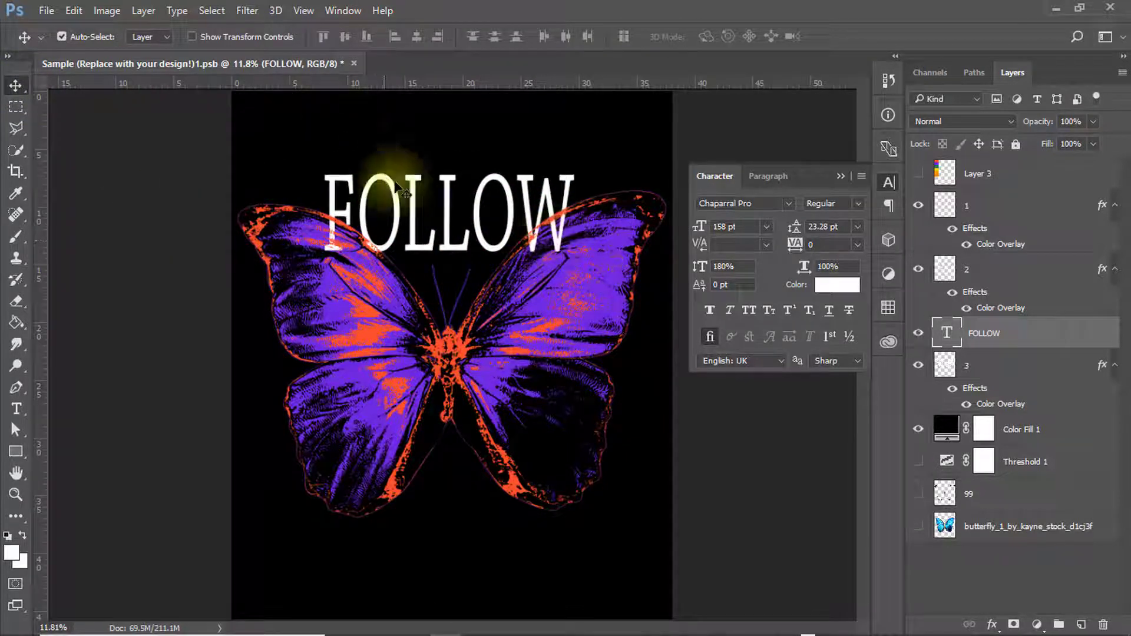
pyautogui.click(889, 183)
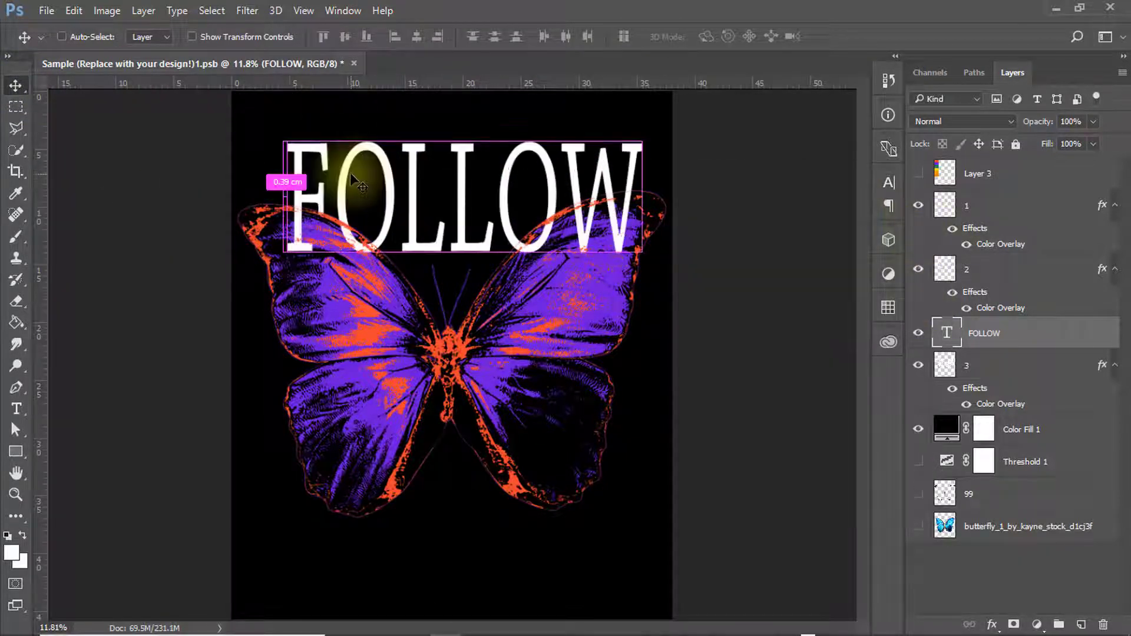
pyautogui.hotkey('ctrl', 'a')
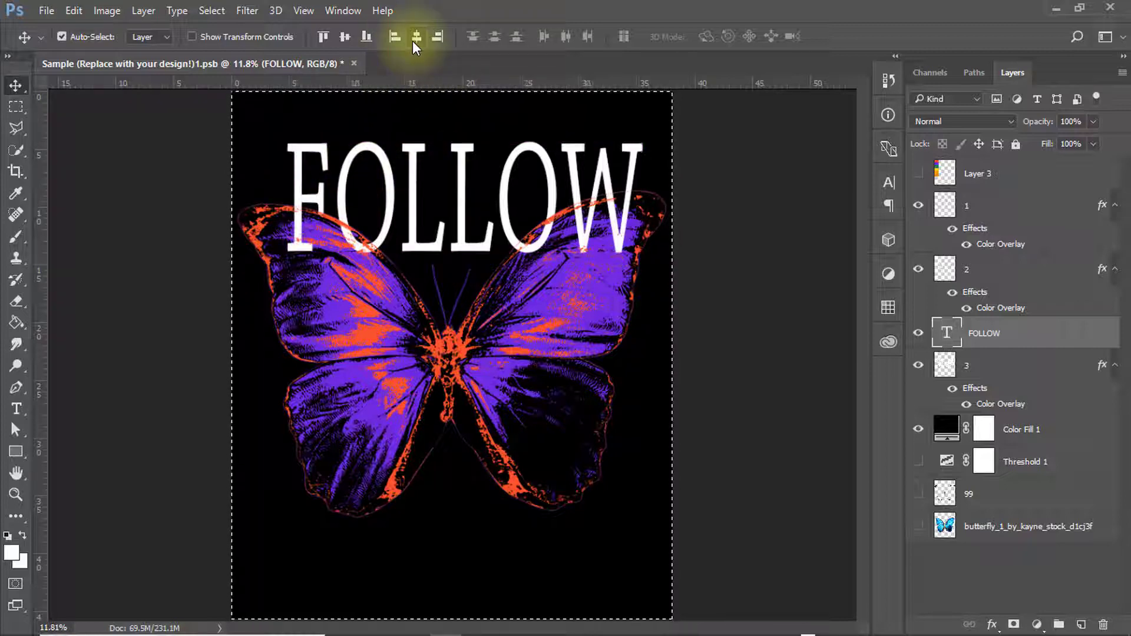
pyautogui.click(414, 38)
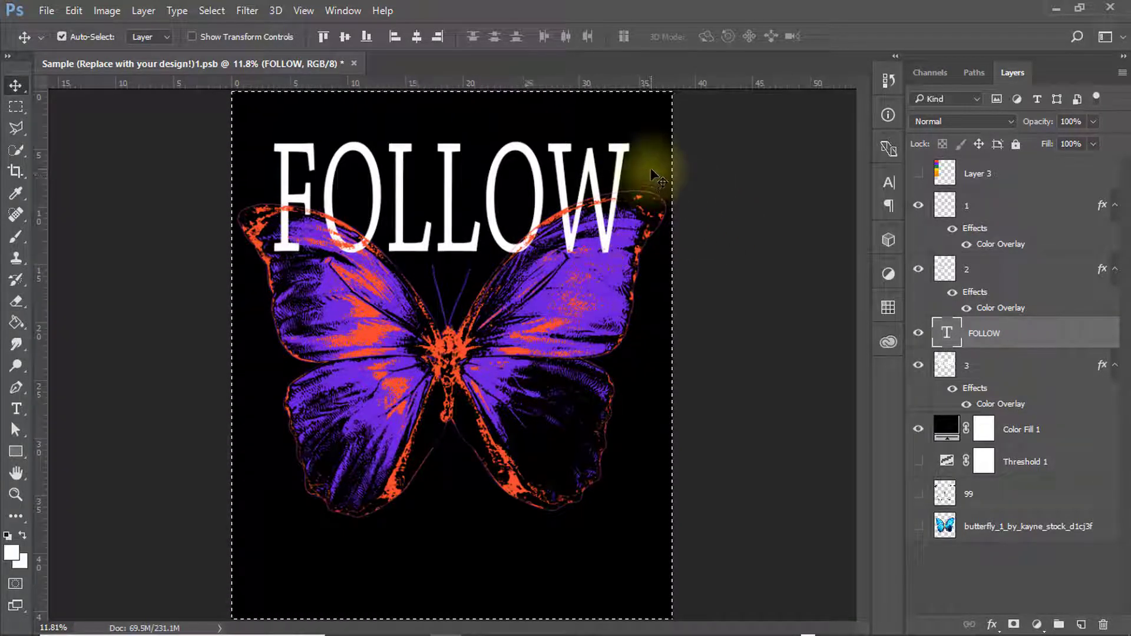
pyautogui.hotkey('ctrl', 'd')
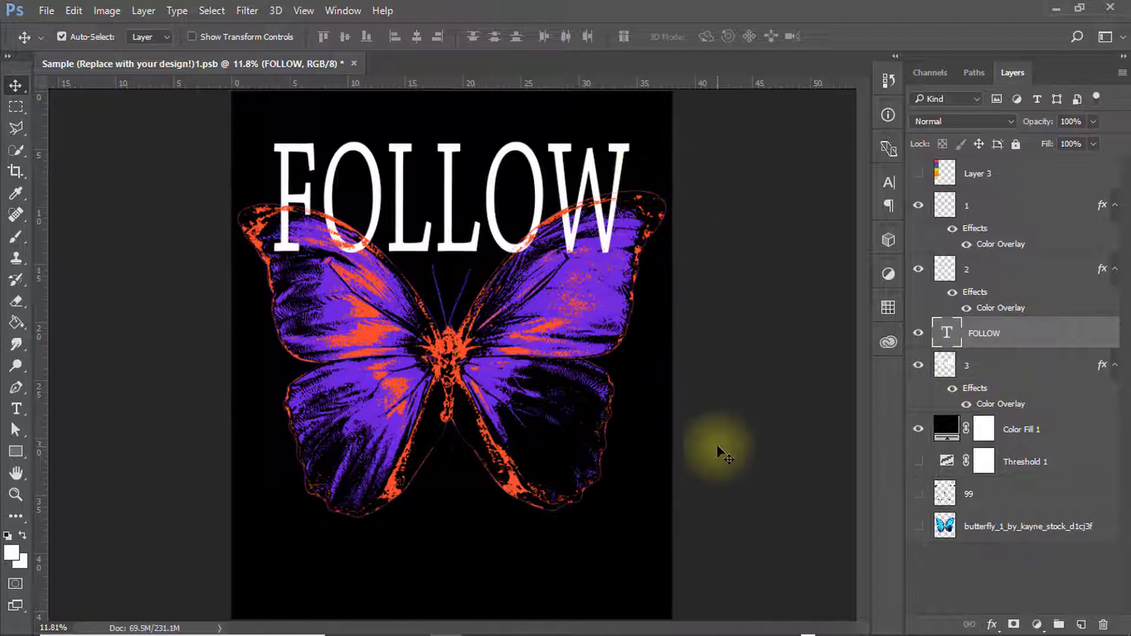
# Step: Zoom out and nudge the butterfly layers and FOLLOW upward
pyautogui.hotkey('ctrl', '-')
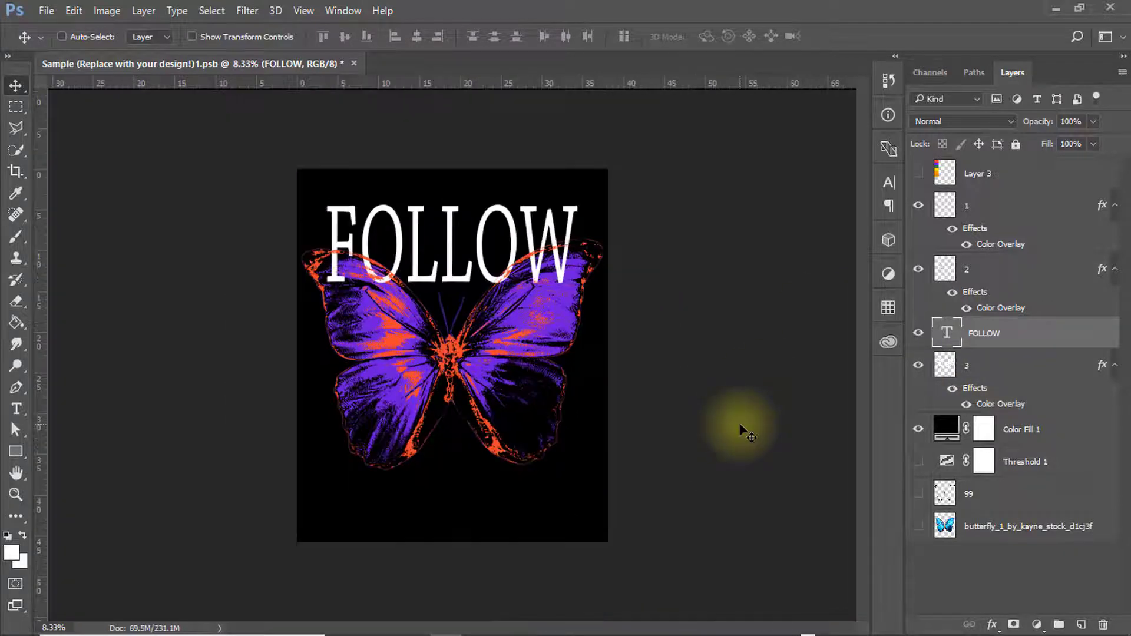
pyautogui.moveTo(267, 178); pyautogui.dragTo(631, 565)
pyautogui.hotkey('shift', 'Up')
pyautogui.hotkey('shift', 'Up')
pyautogui.hotkey('shift', 'Up')
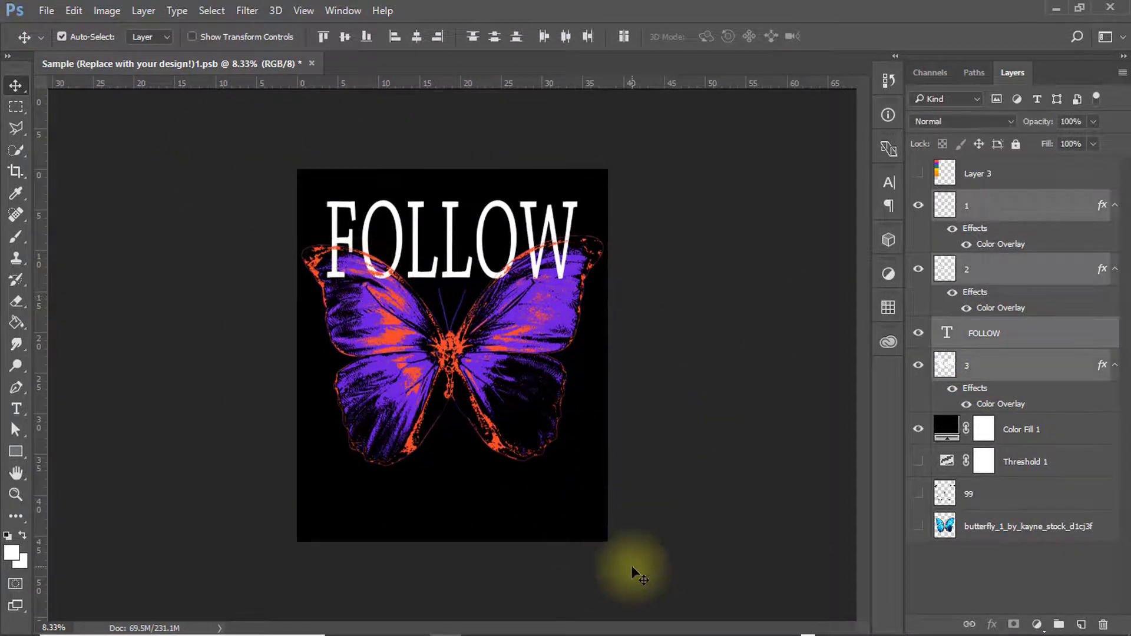
pyautogui.hotkey('shift', 'Up')
pyautogui.hotkey('shift', 'Up')
pyautogui.hotkey('shift', 'Up')
pyautogui.hotkey('shift', 'Up')
pyautogui.hotkey('shift', 'Up')
pyautogui.hotkey('shift', 'Up')
pyautogui.hotkey('shift', 'Up')
pyautogui.hotkey('shift', 'Up')
pyautogui.hotkey('shift', 'Up')
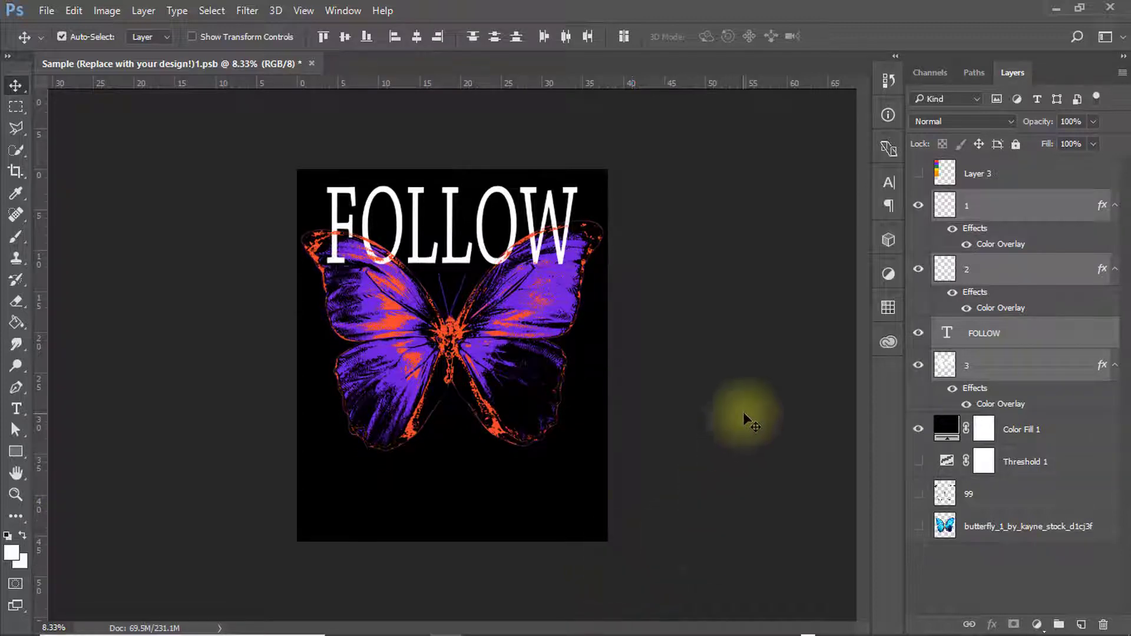
# Step: Recolour the FOLLOW text purple (6f2ce2) sampled from the palette strip
pyautogui.doubleClick(946, 333)
pyautogui.click(918, 173)
pyautogui.doubleClick(946, 333)
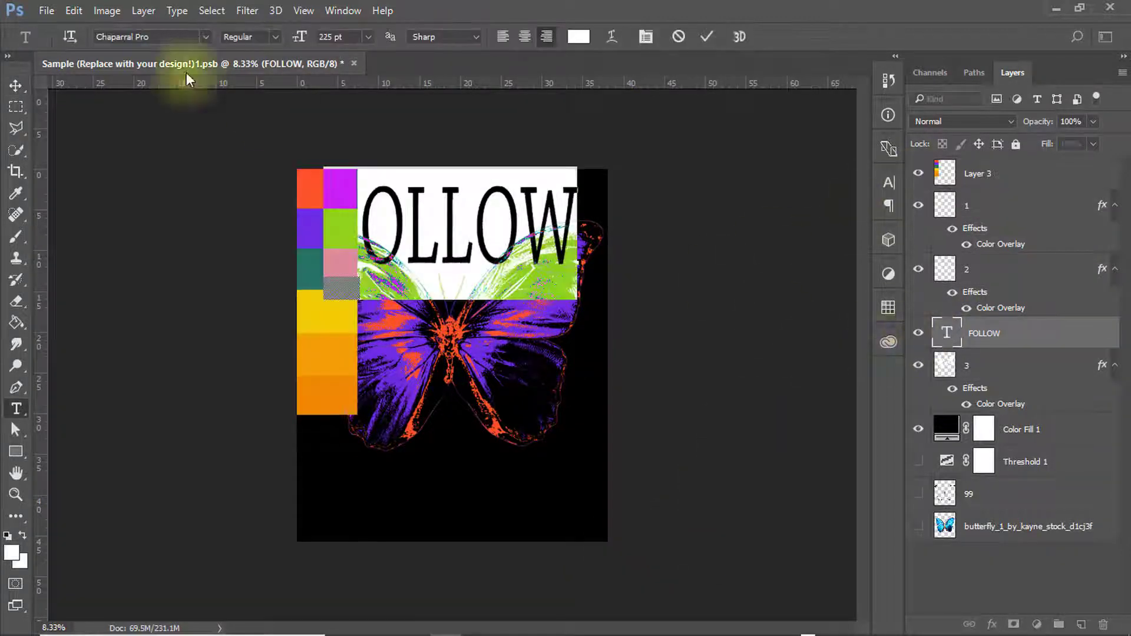
pyautogui.click(578, 37)
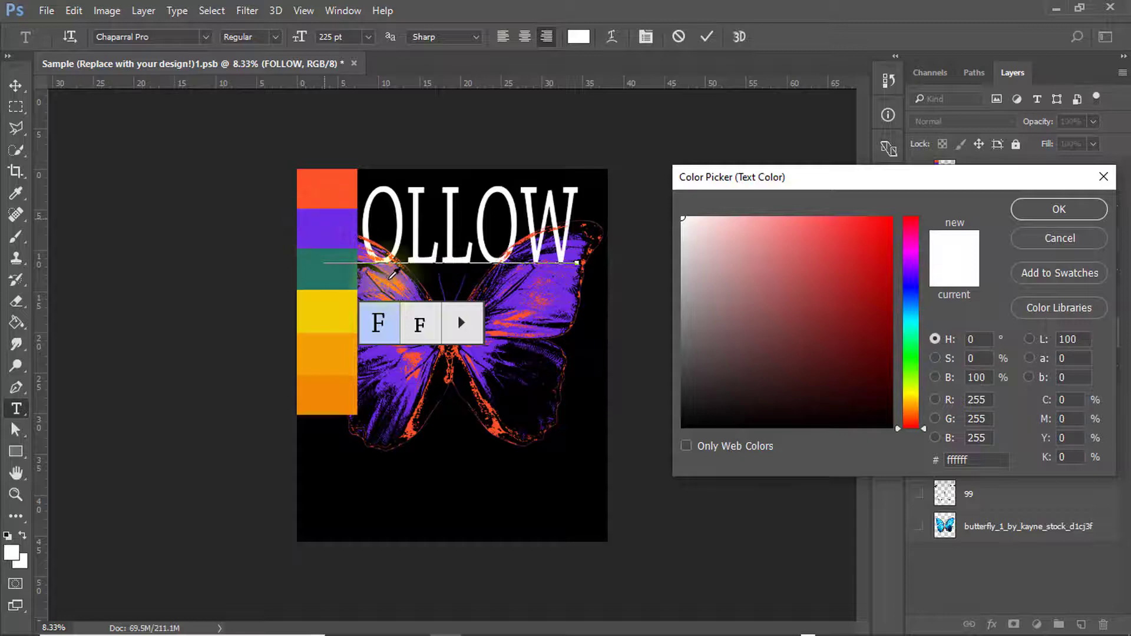
pyautogui.click(331, 216)
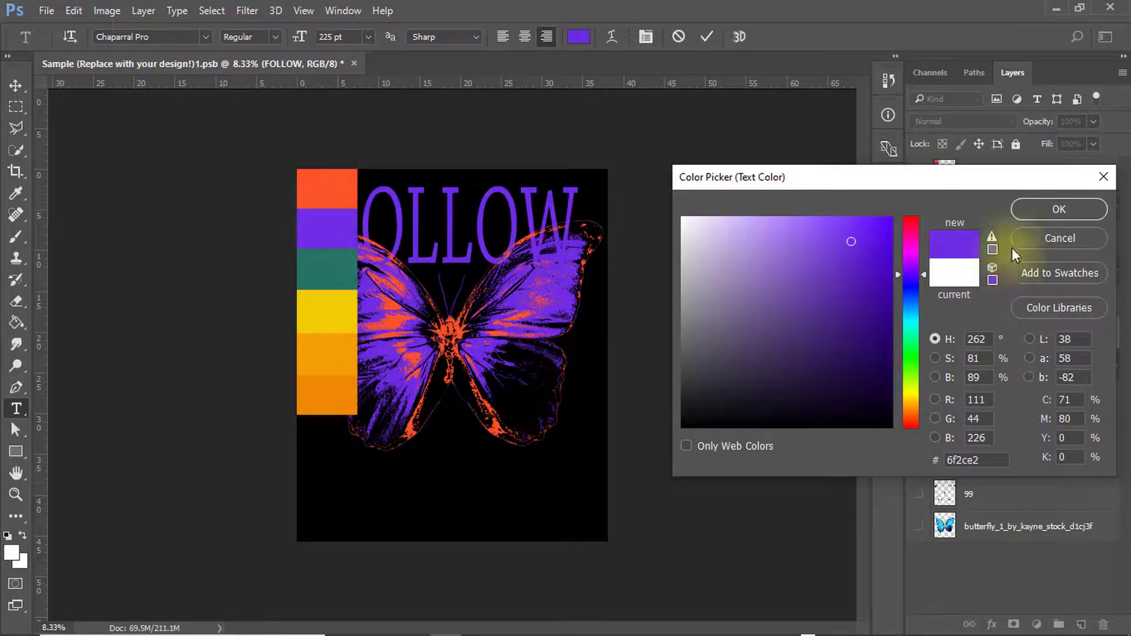
pyautogui.click(1054, 211)
pyautogui.press('Escape')
pyautogui.press('v')
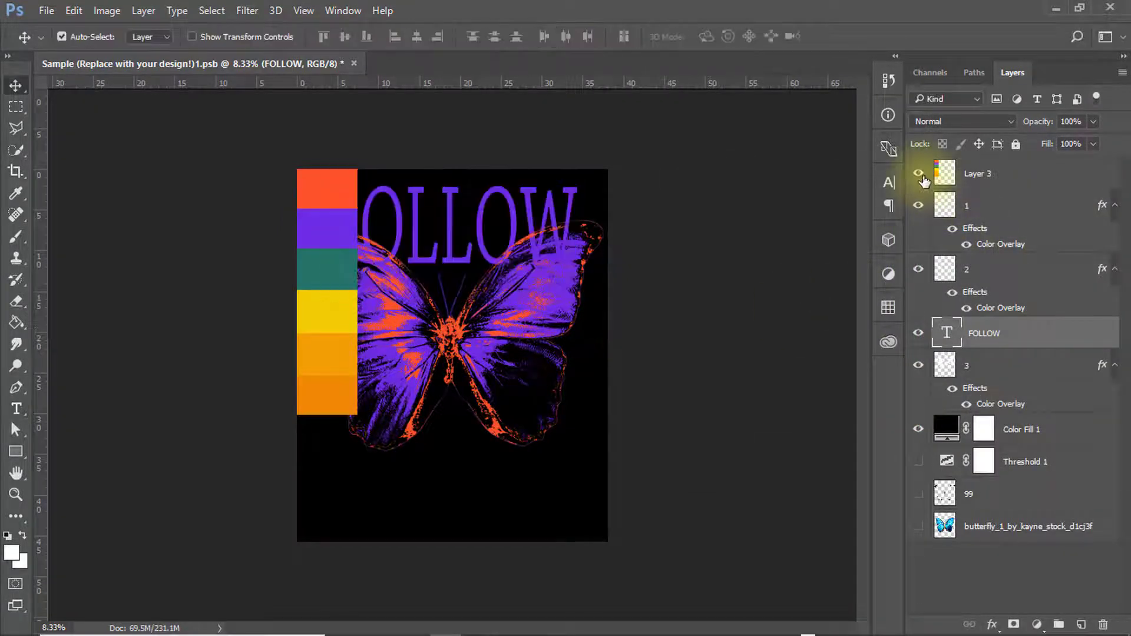
pyautogui.click(919, 173)
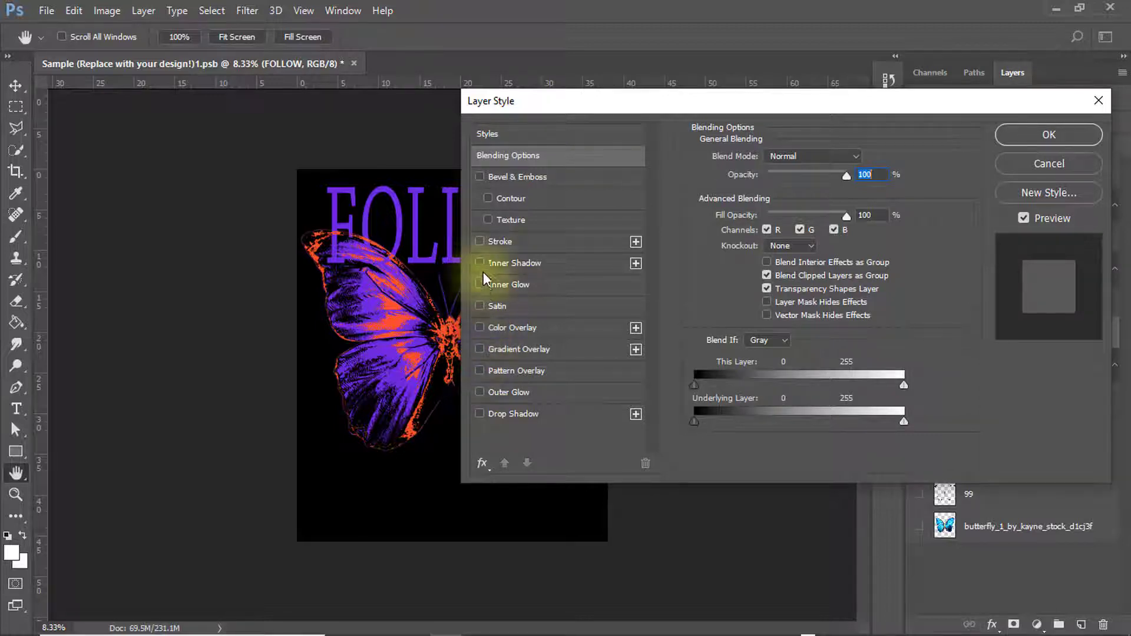
# Step: Add a black outline stroke to FOLLOW, sampling black from the canvas
pyautogui.click(478, 239)
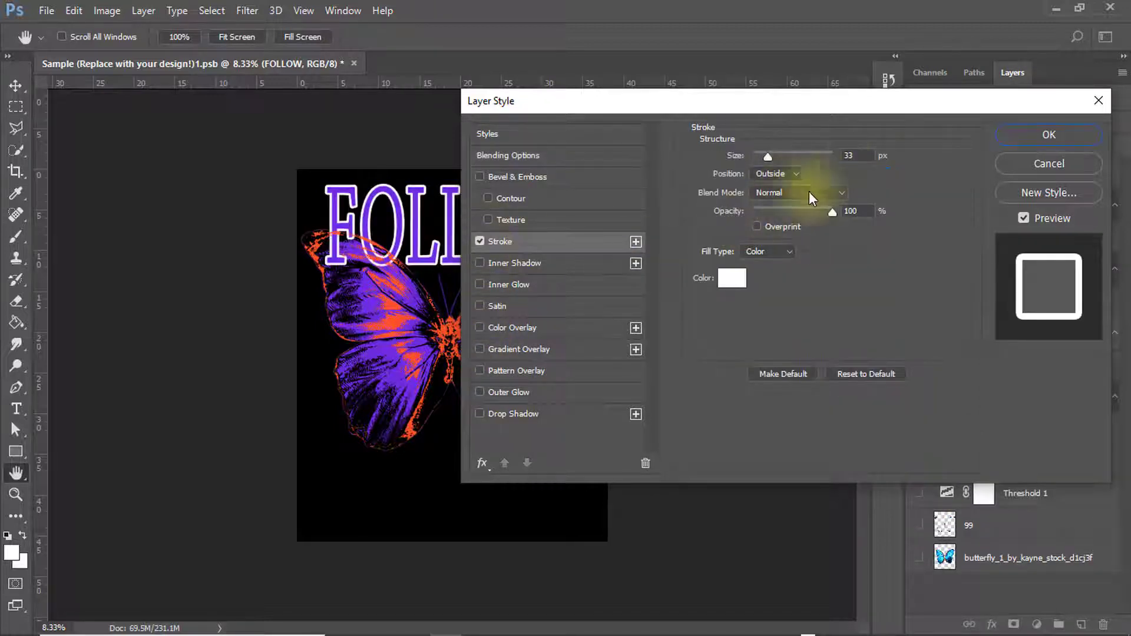
pyautogui.click(734, 280)
pyautogui.click(568, 498)
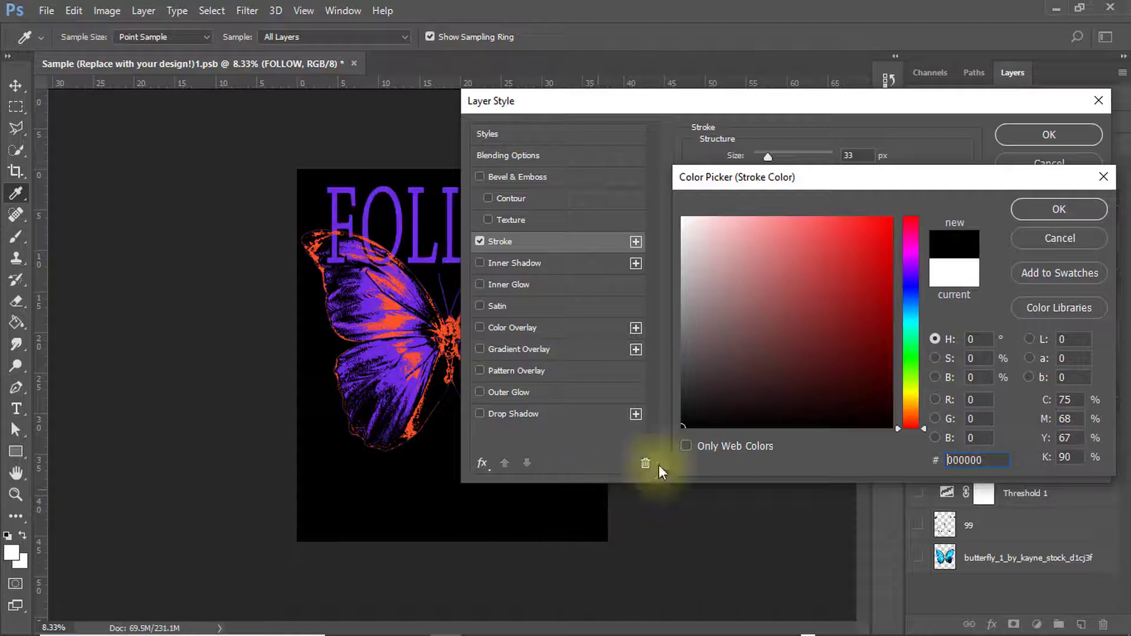
pyautogui.click(1044, 216)
pyautogui.write('10')
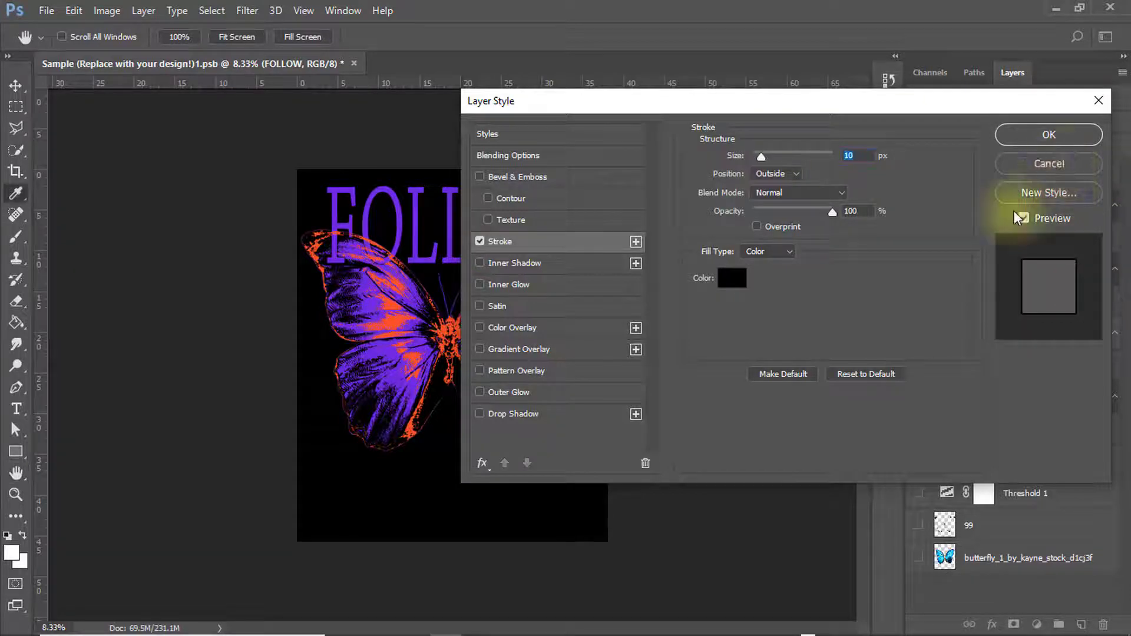
pyautogui.press('Return')
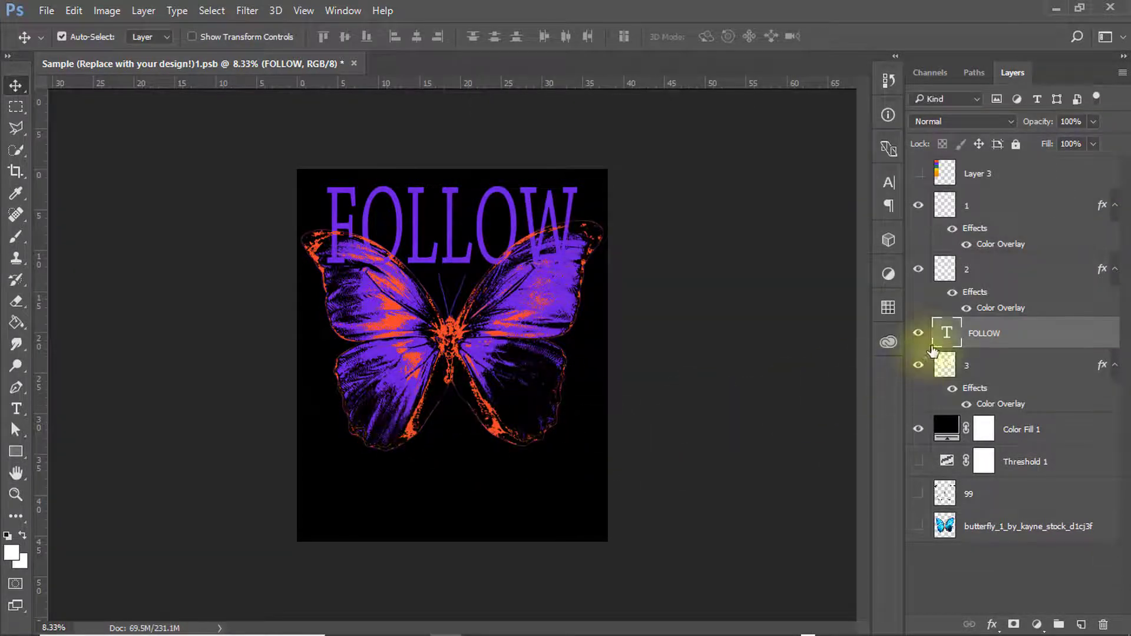
# Step: Reapply FOLLOW's stroke as 33 px black, positioned outside
pyautogui.doubleClick(1043, 335)
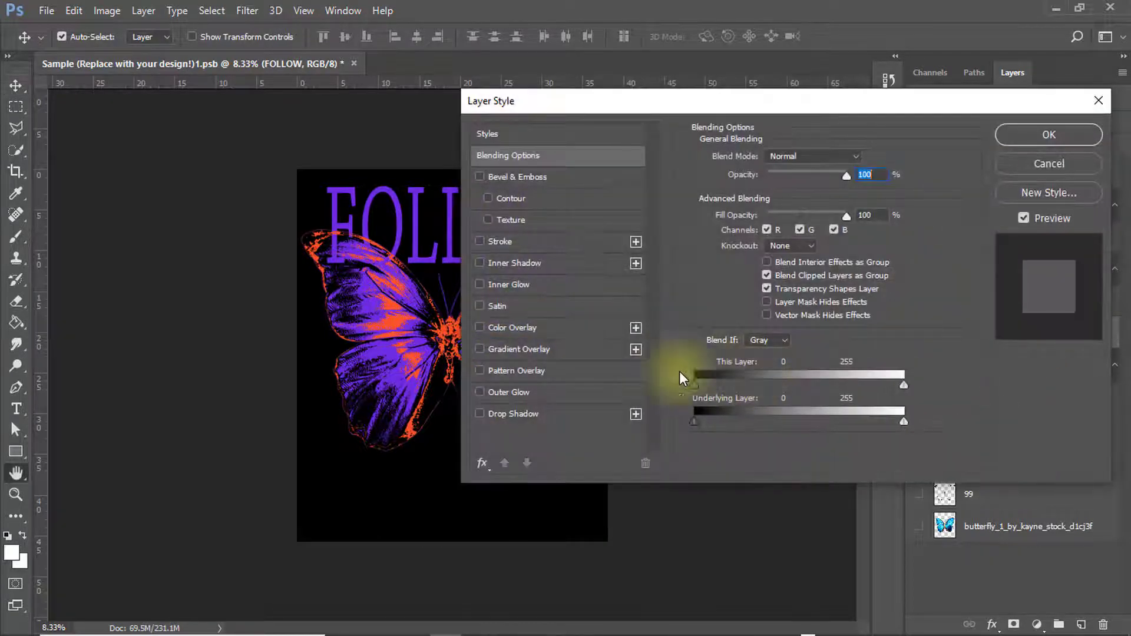
pyautogui.click(481, 242)
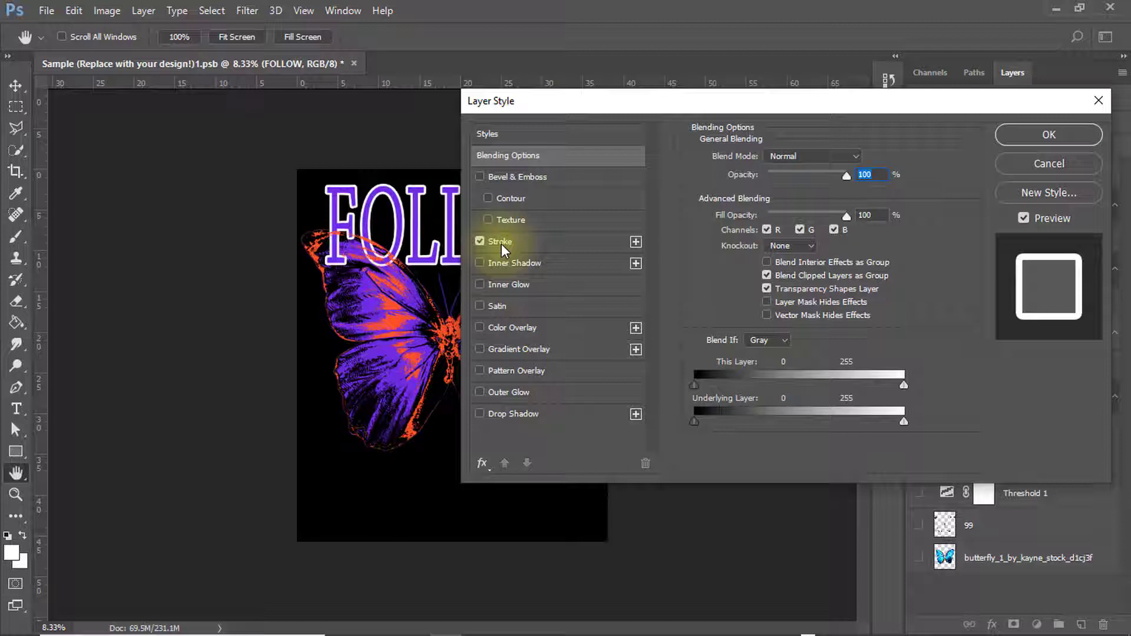
pyautogui.click(536, 245)
pyautogui.click(739, 278)
pyautogui.click(569, 486)
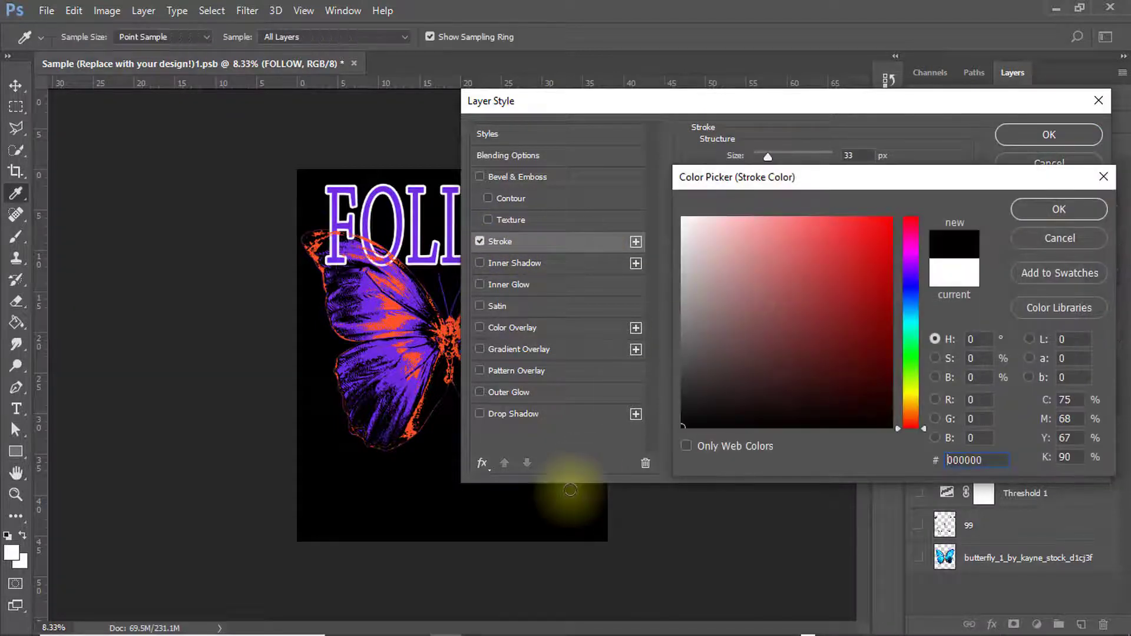
pyautogui.click(1029, 210)
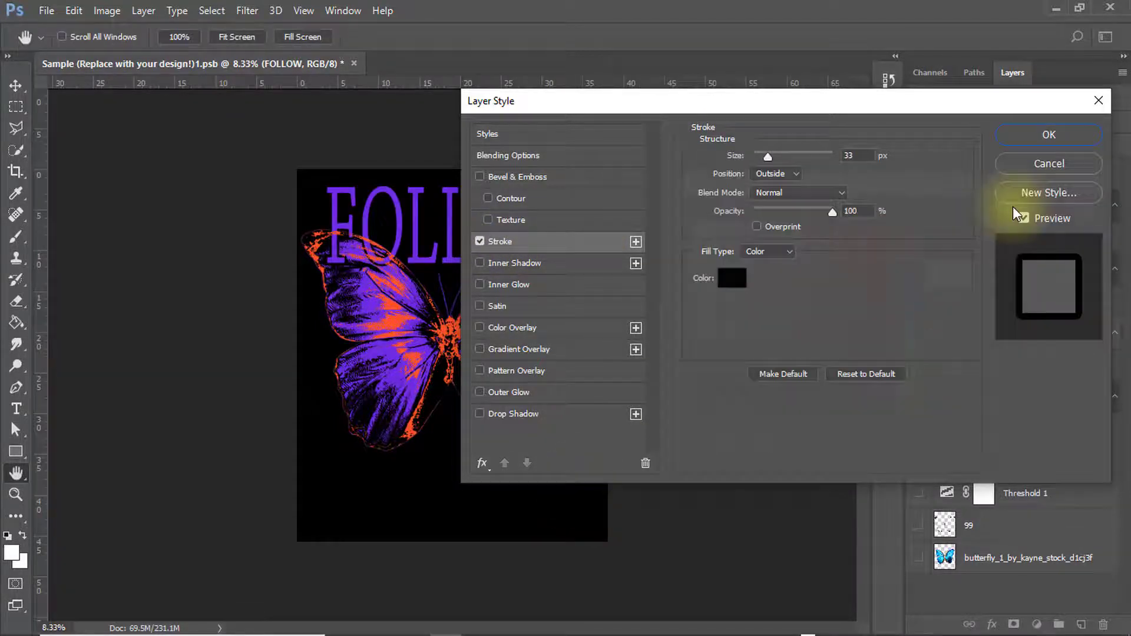
pyautogui.click(1034, 133)
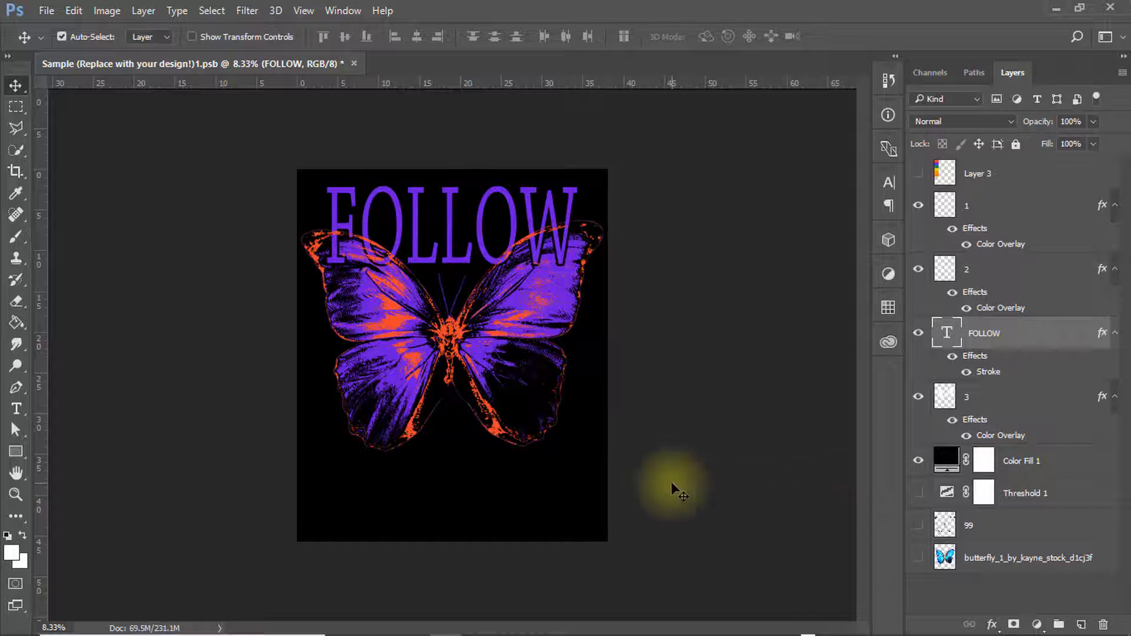
# Step: Try red and grey Color Fill 1 colours, cancel to keep black, and hide FOLLOW's stroke
pyautogui.doubleClick(946, 460)
pyautogui.click(816, 300)
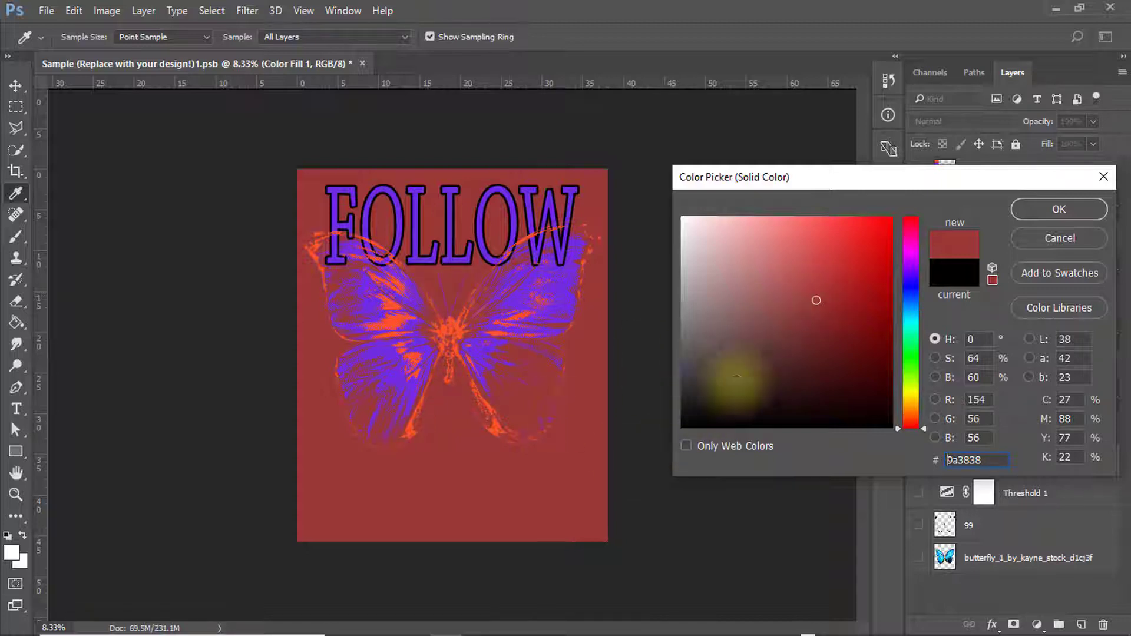
pyautogui.click(813, 388)
pyautogui.click(720, 320)
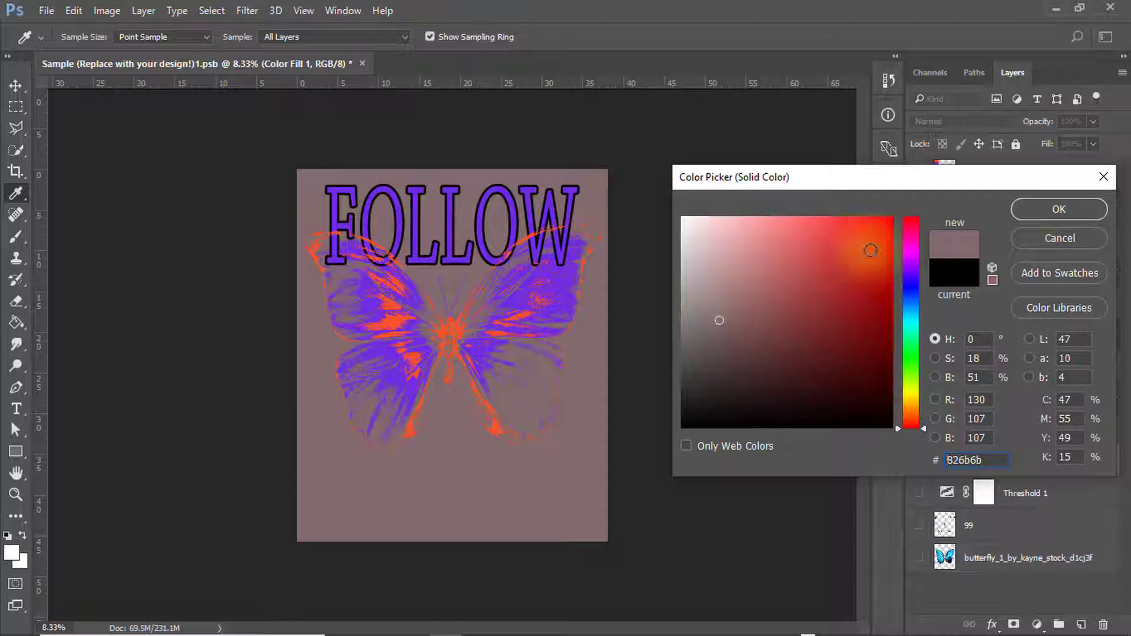
pyautogui.click(1053, 236)
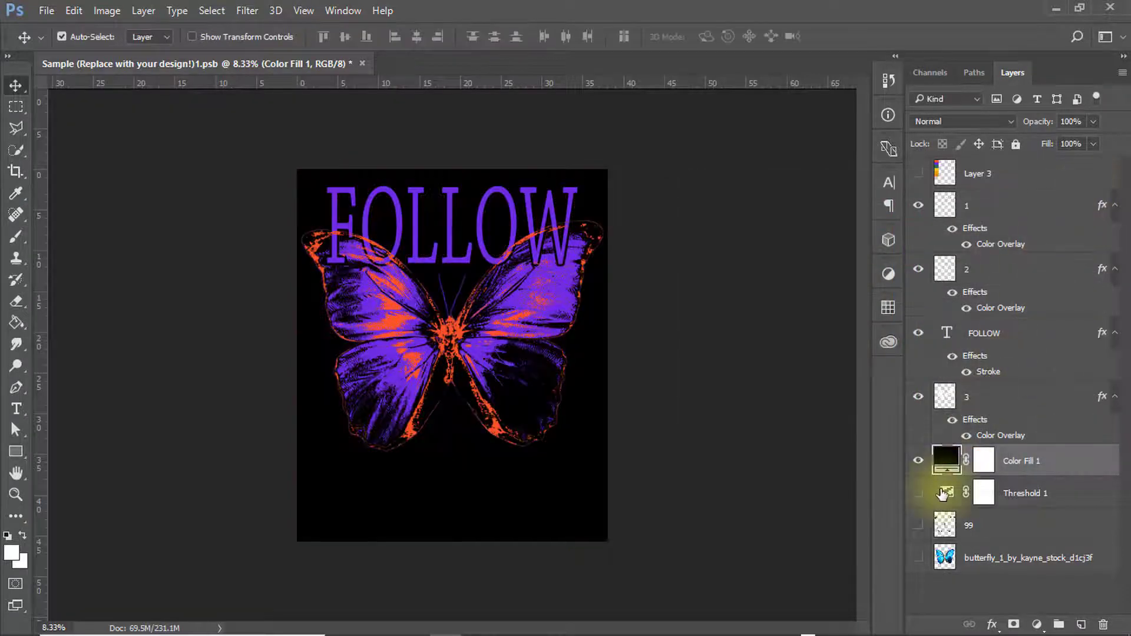
pyautogui.click(952, 355)
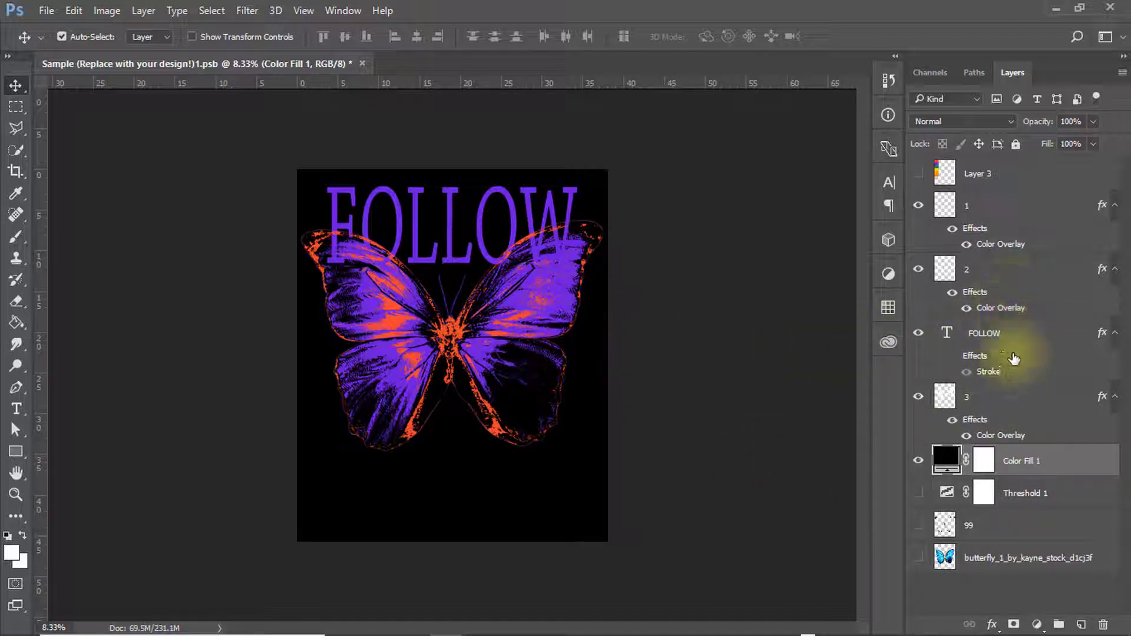
# Step: Move layer 3 above FOLLOW and group butterfly layers 1, 2 and 3 into Group 1
pyautogui.moveTo(1005, 397); pyautogui.dragTo(1007, 324)
pyautogui.keyDown('shift'); pyautogui.click(1010, 229); pyautogui.keyUp('shift')
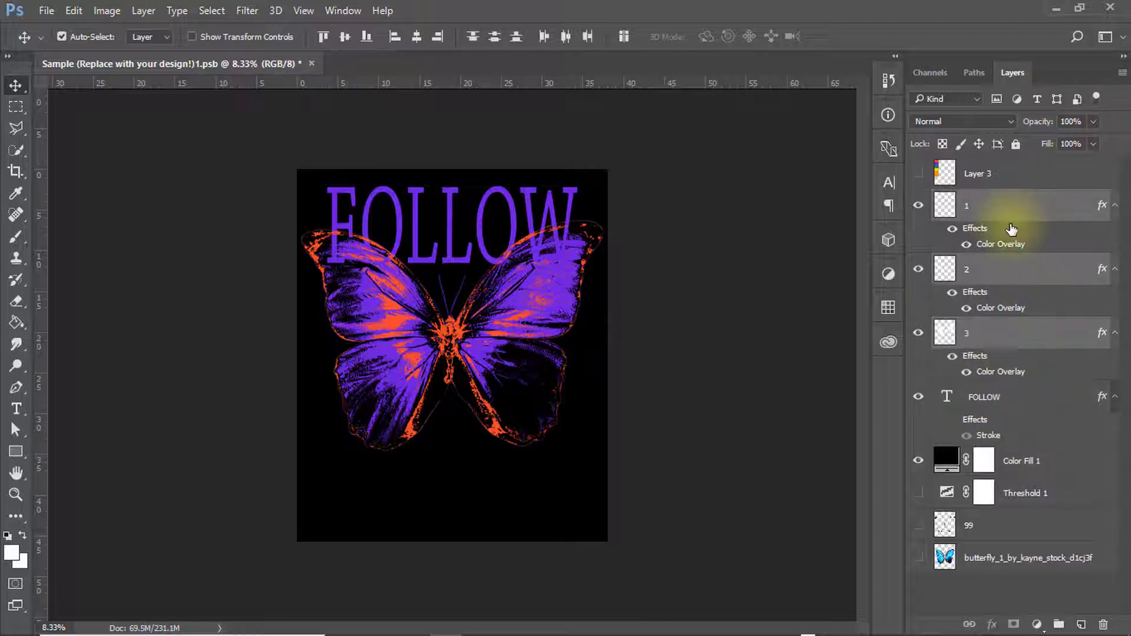
pyautogui.hotkey('ctrl', 'g')
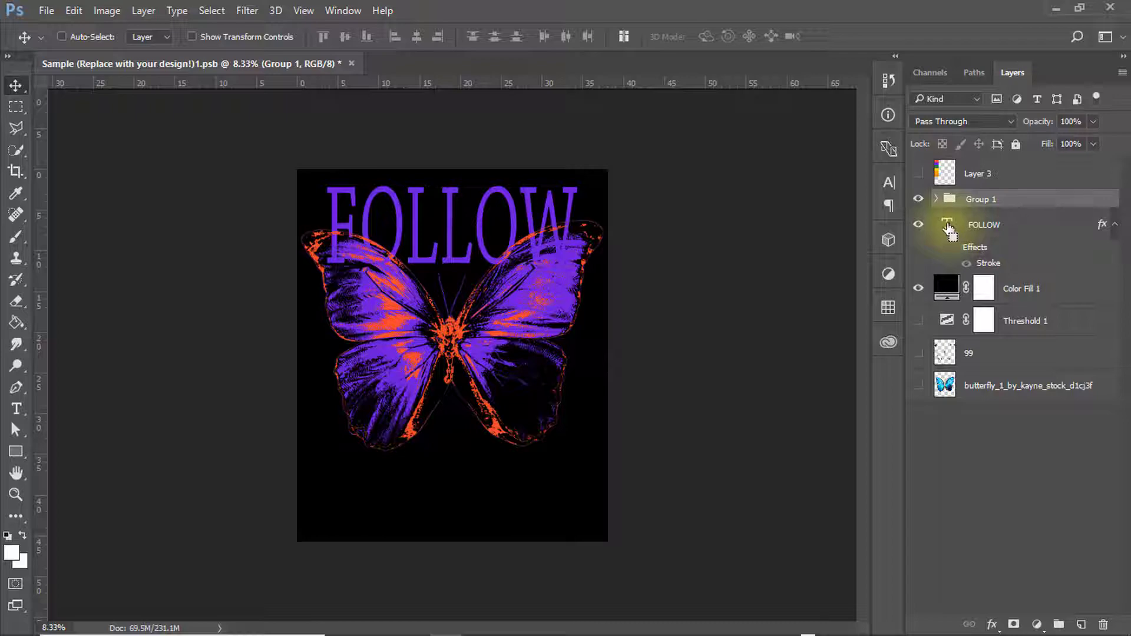
# Step: Load the FOLLOW letters as a selection and expand it by 8 px
pyautogui.keyDown('ctrl'); pyautogui.click(946, 226); pyautogui.keyUp('ctrl')
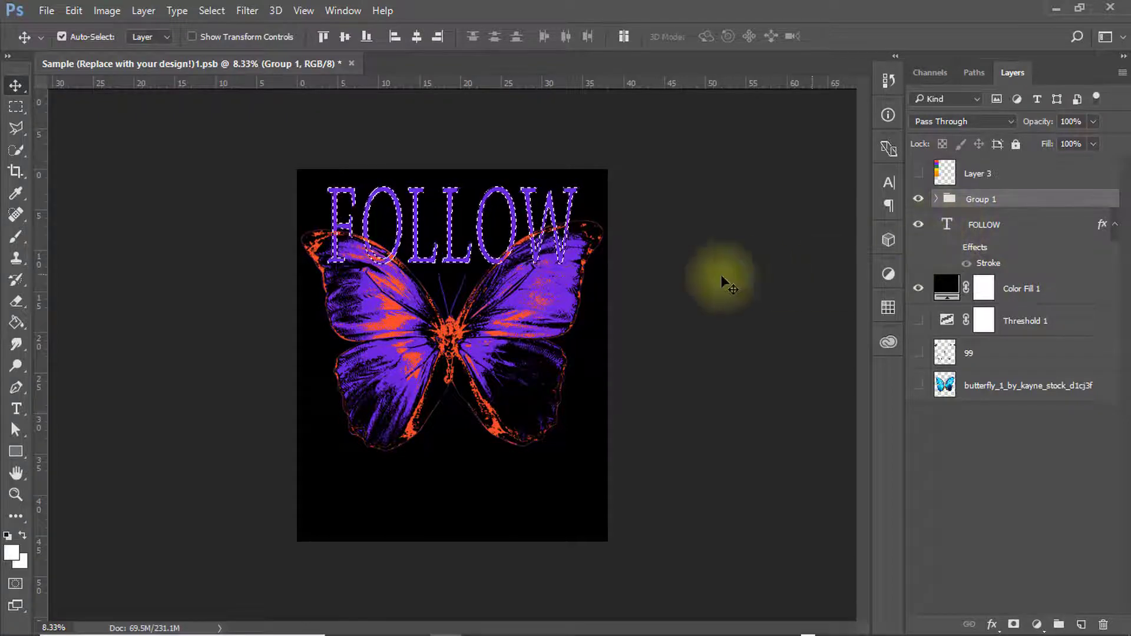
pyautogui.scroll(3, 549, 297)
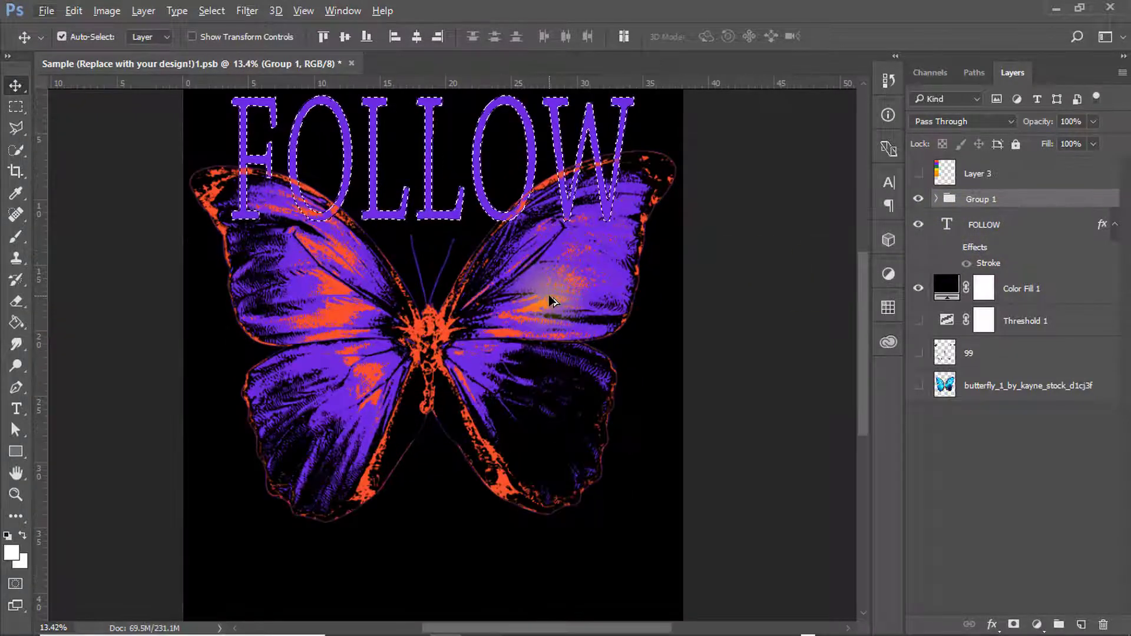
pyautogui.scroll(1, 553, 278)
pyautogui.moveTo(572, 284); pyautogui.dragTo(569, 389)
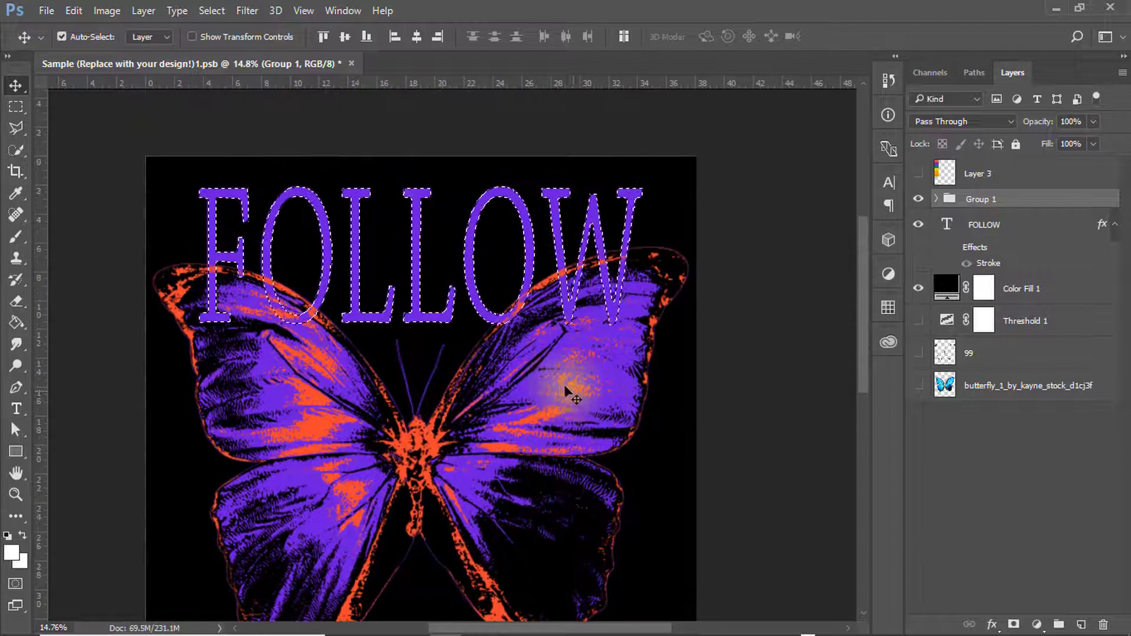
pyautogui.click(211, 11)
pyautogui.moveTo(265, 224)
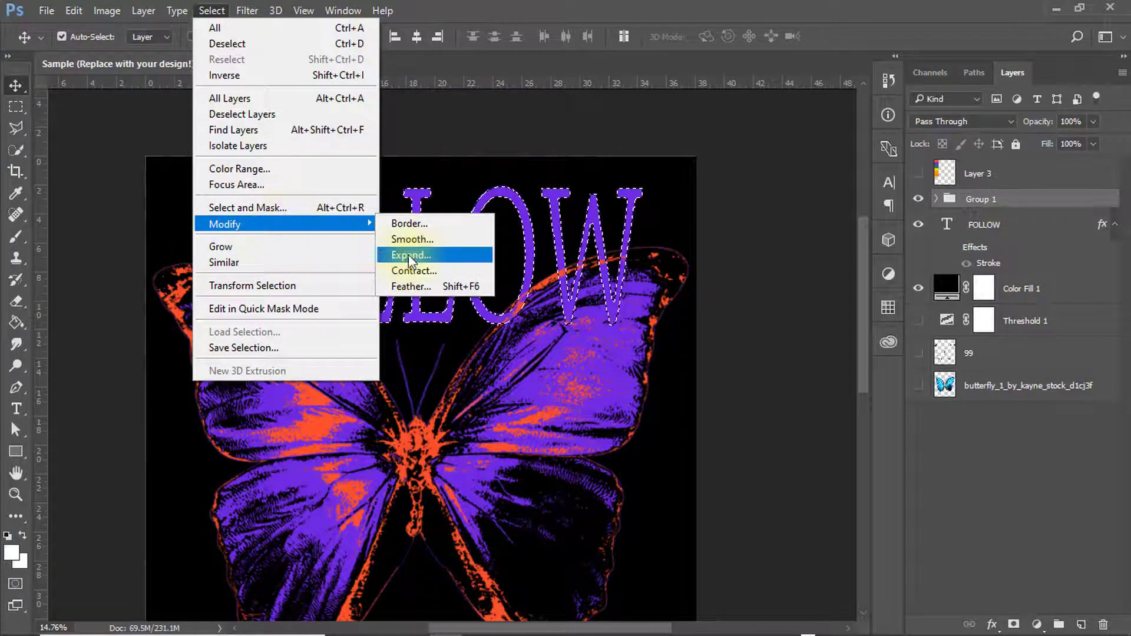
pyautogui.click(410, 256)
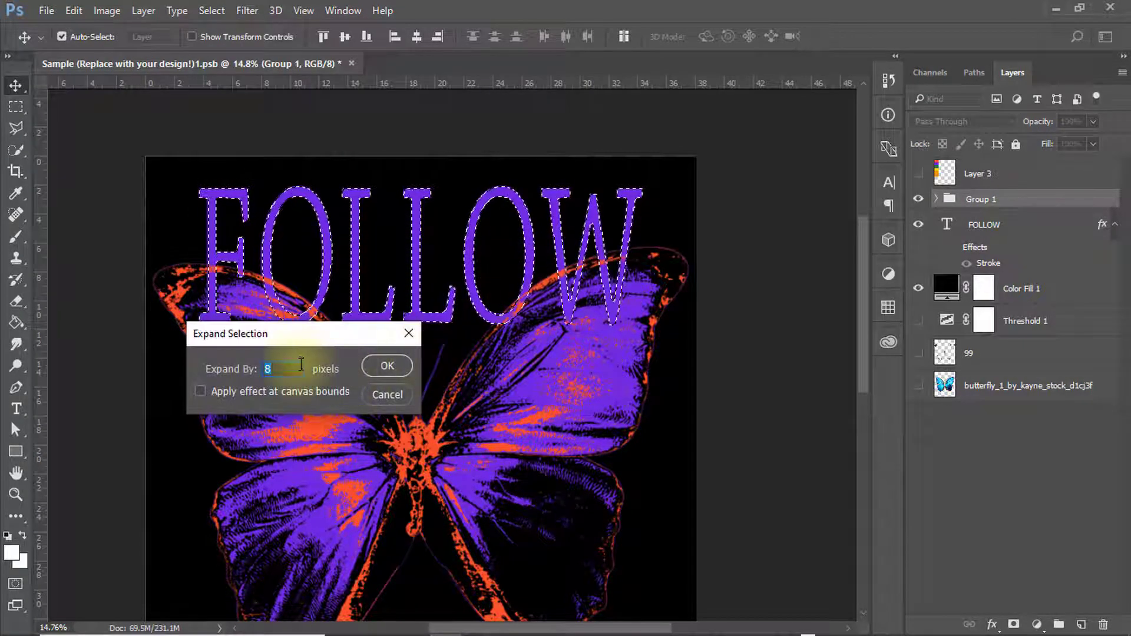
pyautogui.click(387, 365)
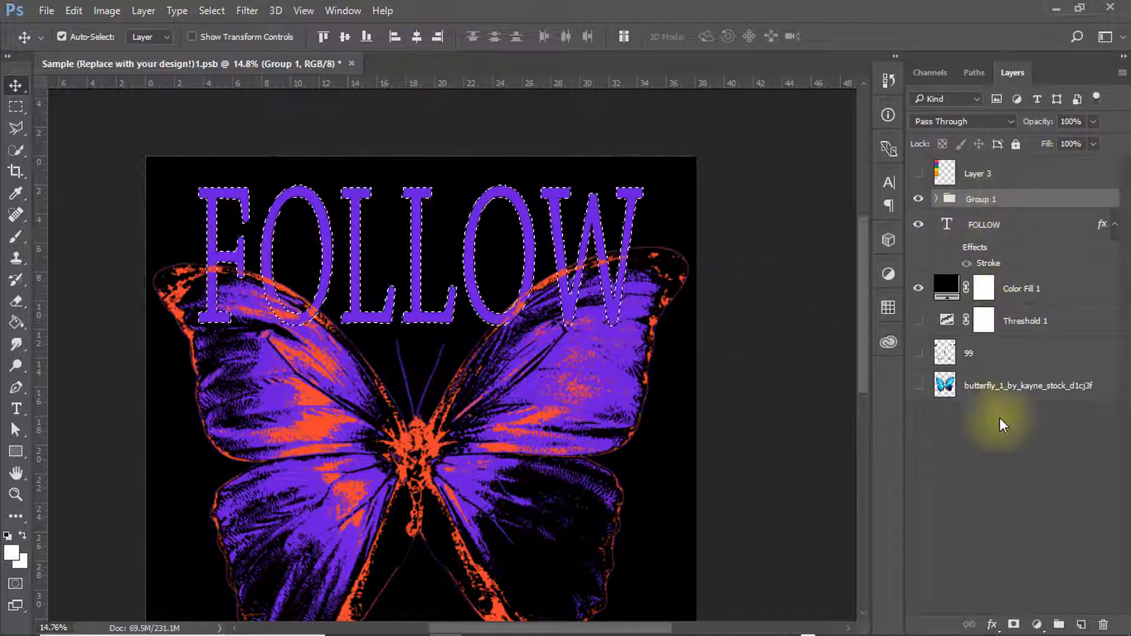
# Step: Mask Group 1 with the FOLLOW selection and invert the mask
pyautogui.click(1009, 624)
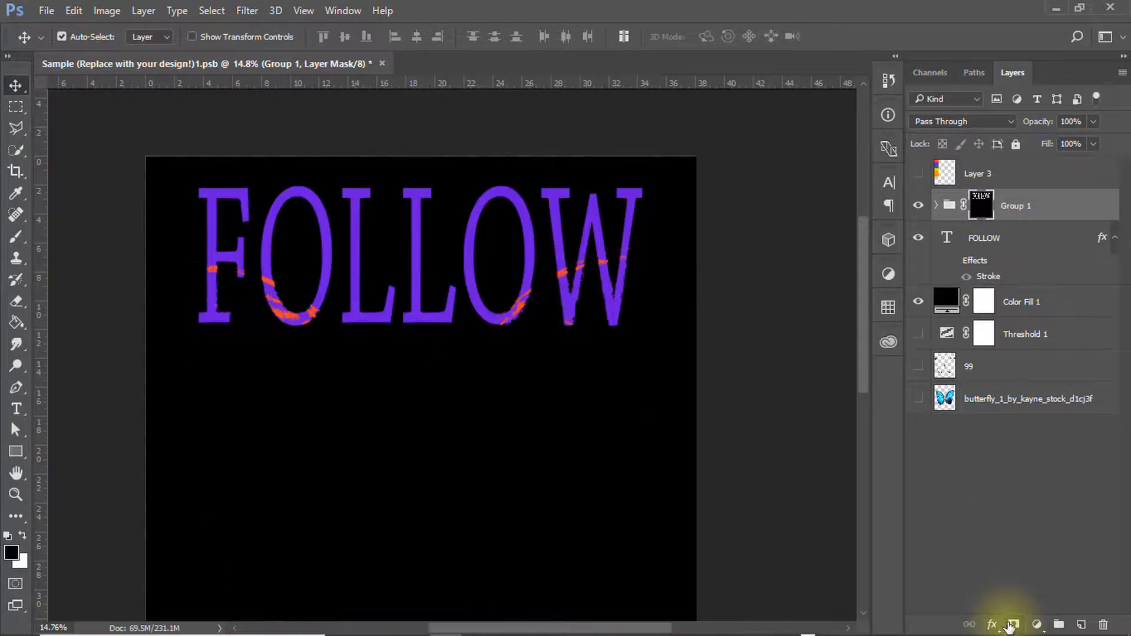
pyautogui.hotkey('ctrl', 'i')
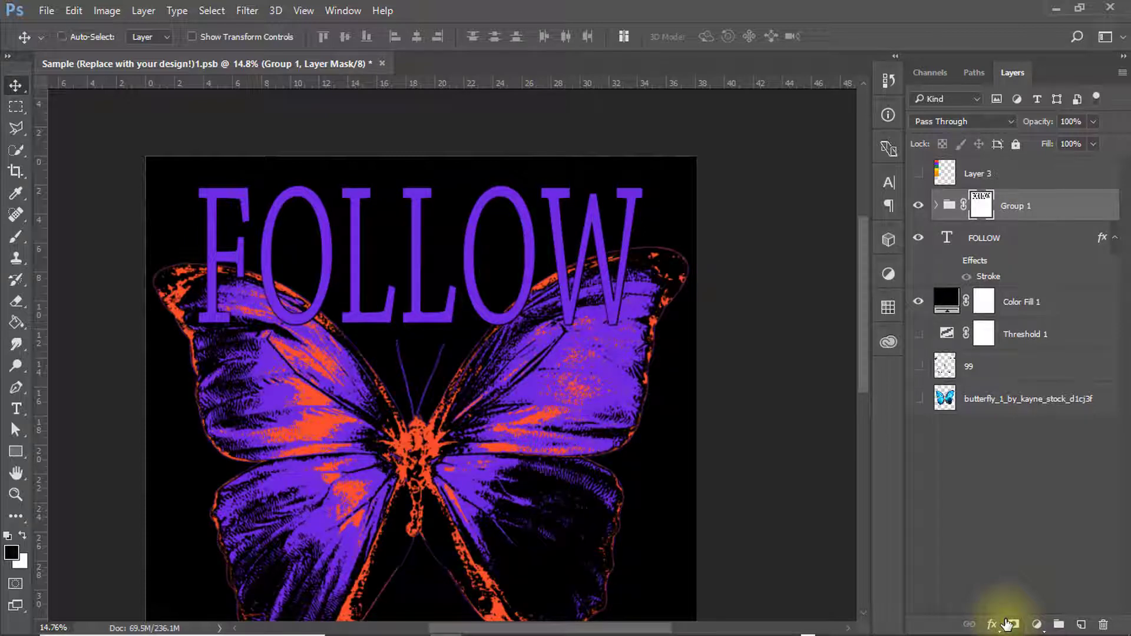
pyautogui.hotkey('ctrl', 'alt', 'z')
pyautogui.hotkey('ctrl', 'alt', 'z')
pyautogui.hotkey('alt', 'z')
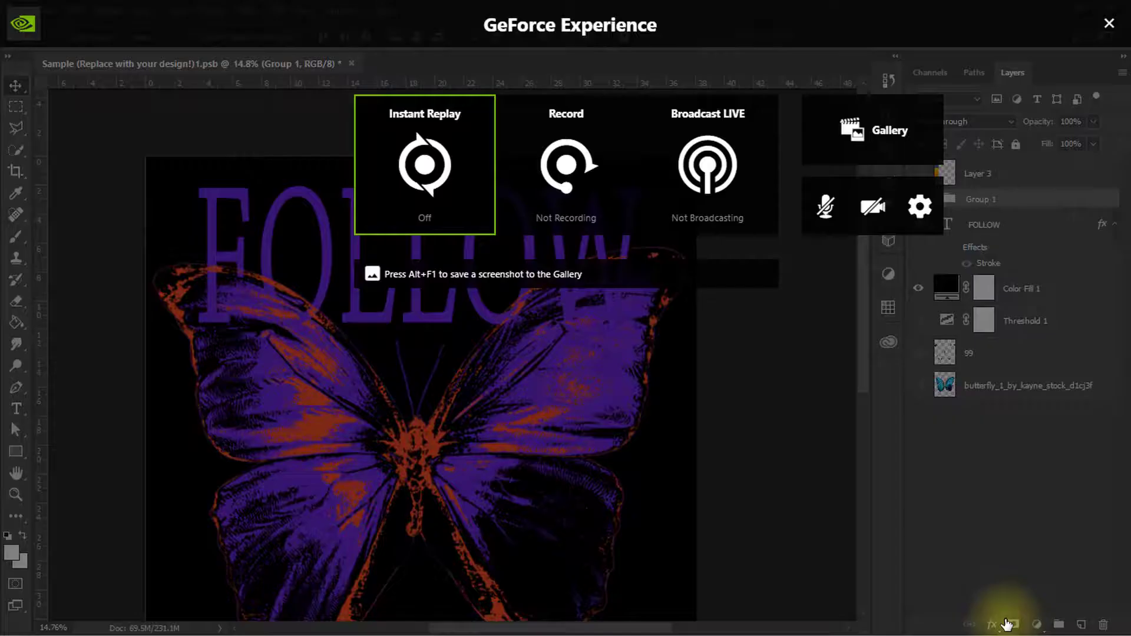
pyautogui.click(1109, 24)
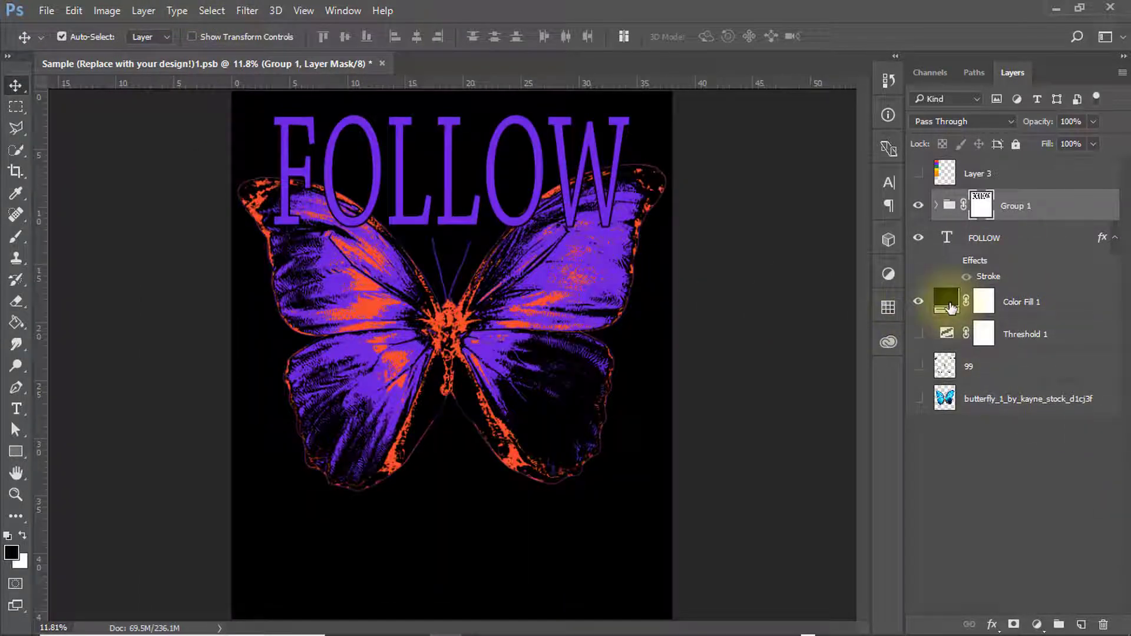
pyautogui.doubleClick(950, 307)
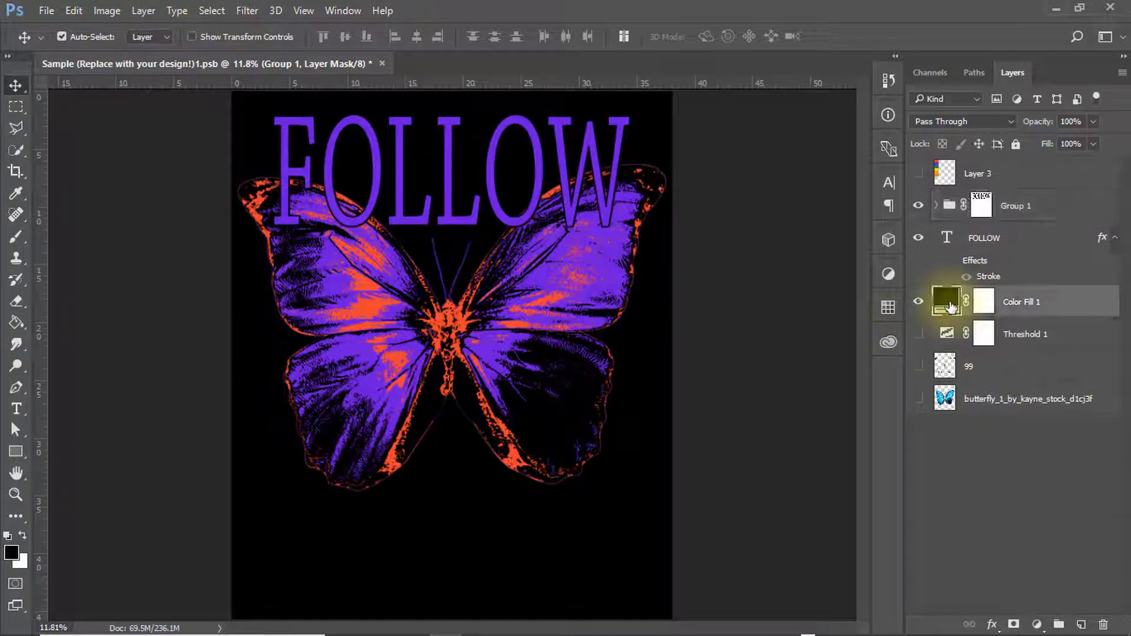
pyautogui.click(746, 308)
pyautogui.moveTo(725, 329); pyautogui.dragTo(683, 297)
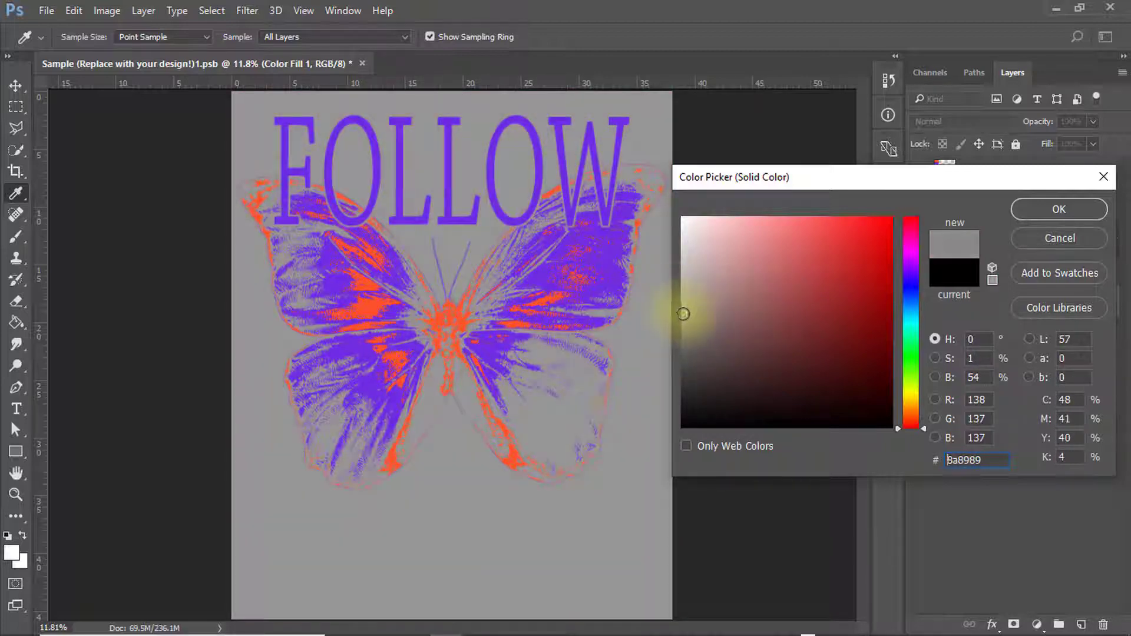
pyautogui.moveTo(682, 298); pyautogui.dragTo(758, 216)
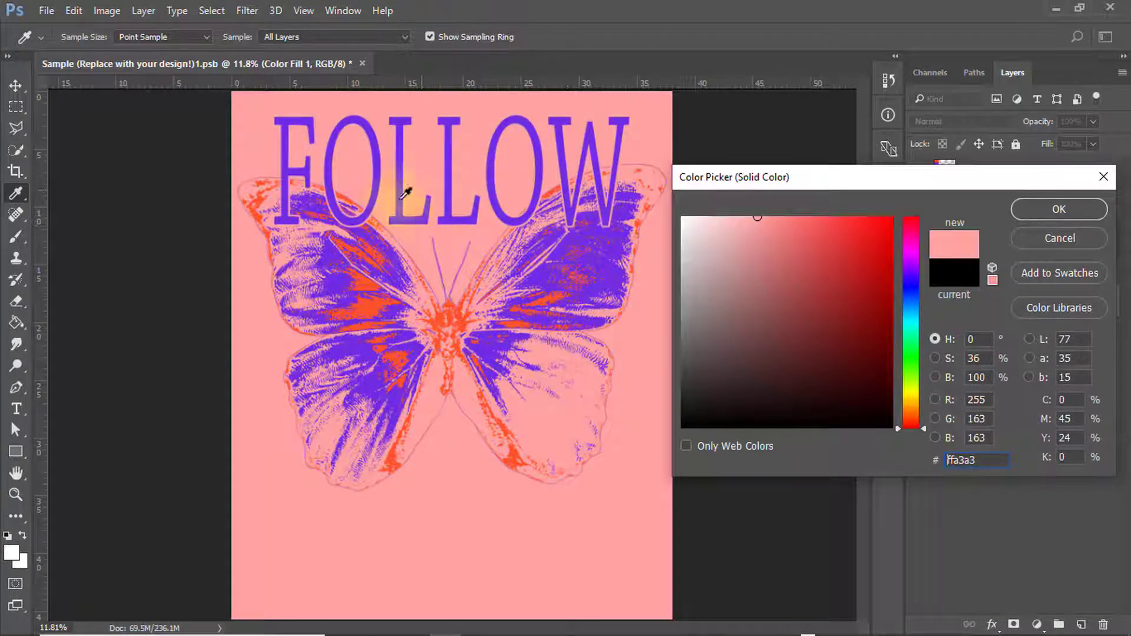
pyautogui.moveTo(695, 316)
pyautogui.mouseDown()
pyautogui.moveTo(682, 207)
pyautogui.moveTo(631, 146)
pyautogui.mouseUp()
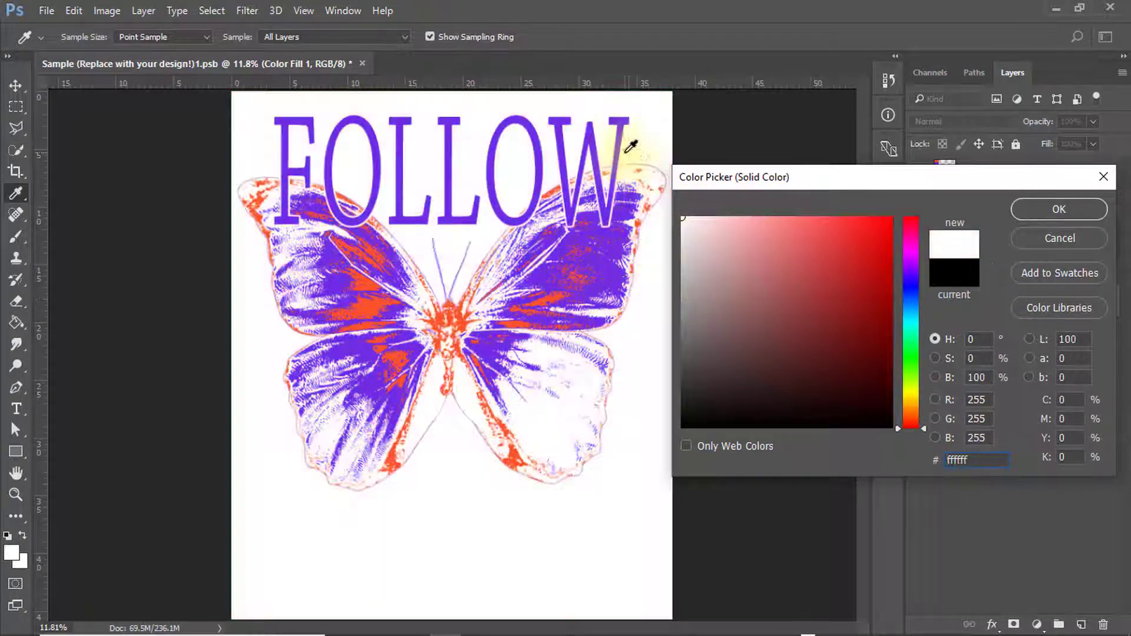
pyautogui.moveTo(724, 389)
pyautogui.mouseDown()
pyautogui.moveTo(873, 401)
pyautogui.moveTo(893, 383)
pyautogui.moveTo(827, 358)
pyautogui.mouseUp()
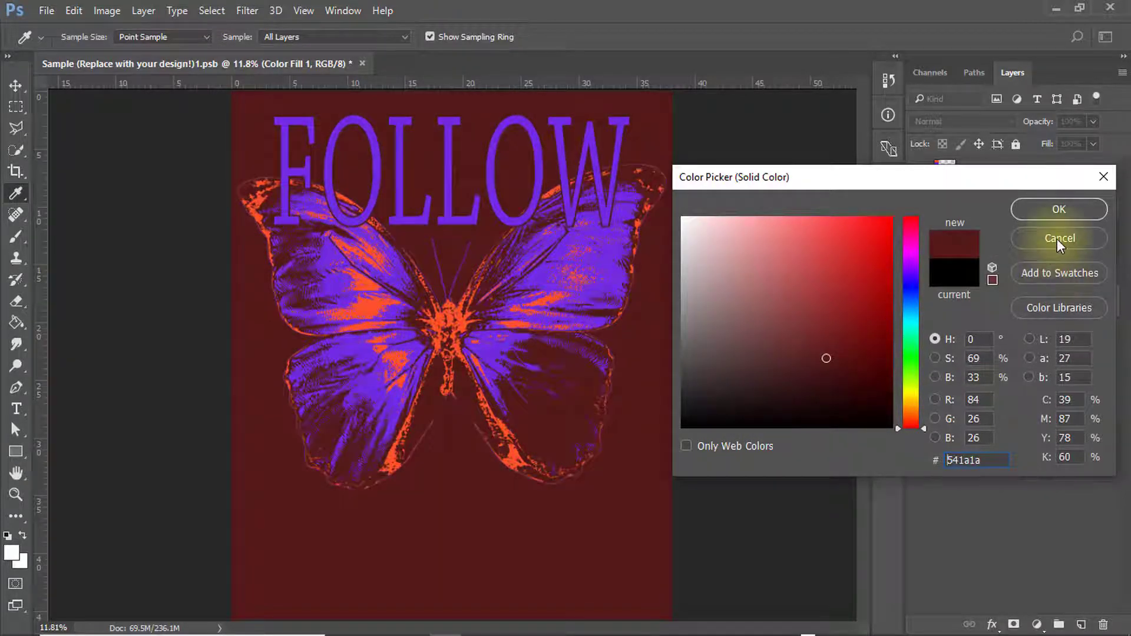
pyautogui.click(613, 472)
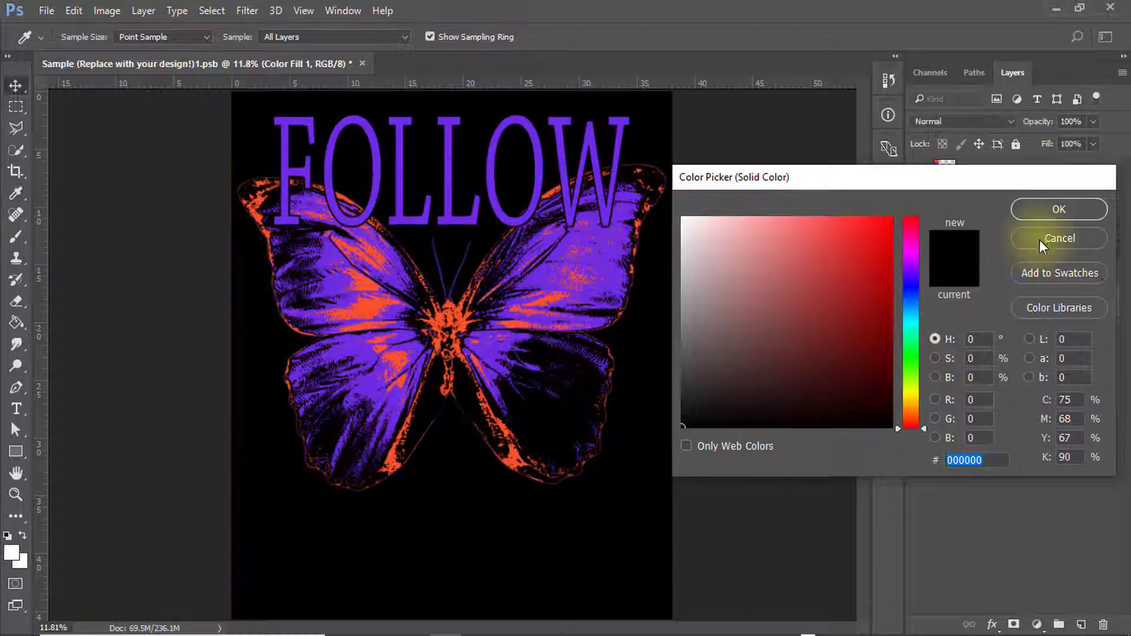
pyautogui.click(1057, 238)
# Step: Duplicate the FOLLOW text as YOUR HEART at the canvas bottom, inside the butterfly group
pyautogui.click(946, 238)
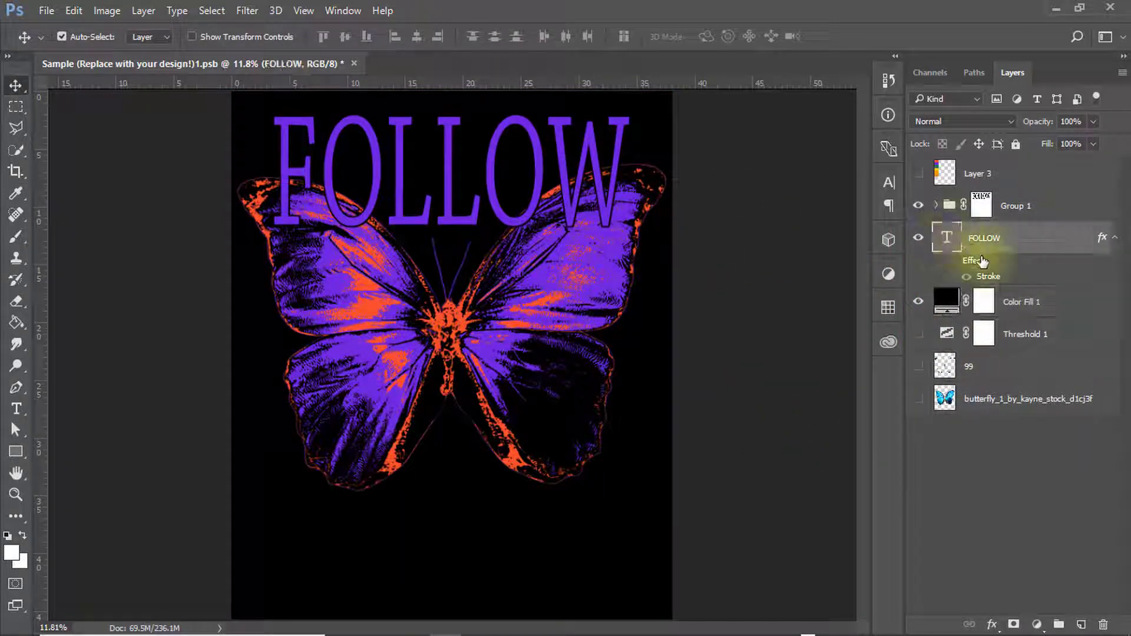
pyautogui.hotkey('ctrl', 'j')
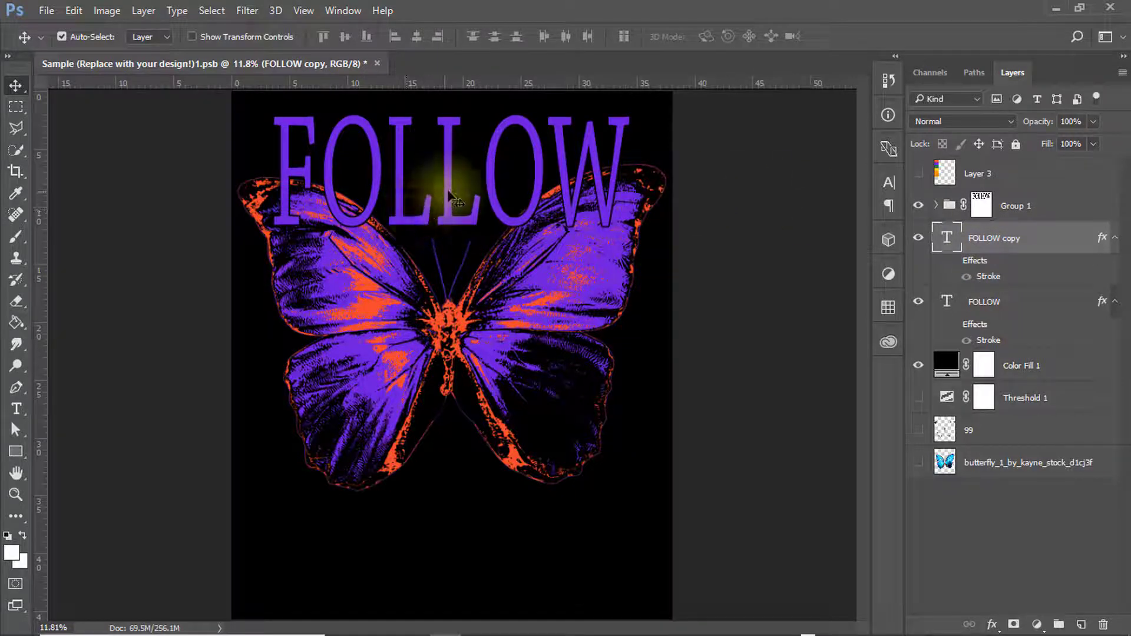
pyautogui.moveTo(454, 199); pyautogui.dragTo(449, 531)
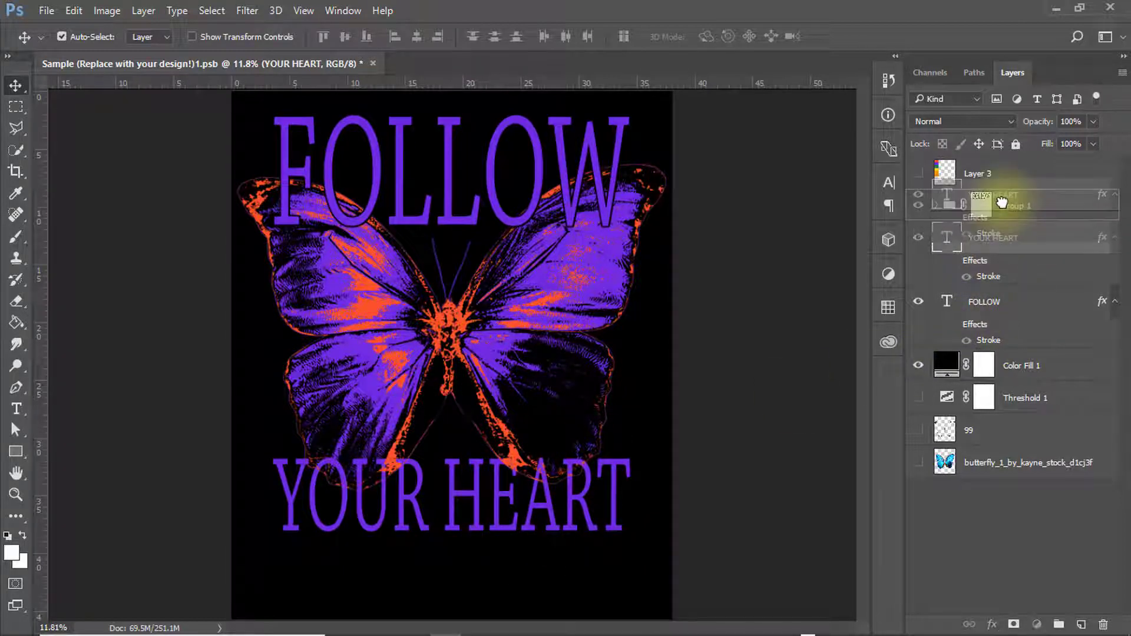
pyautogui.moveTo(997, 252); pyautogui.dragTo(1003, 203)
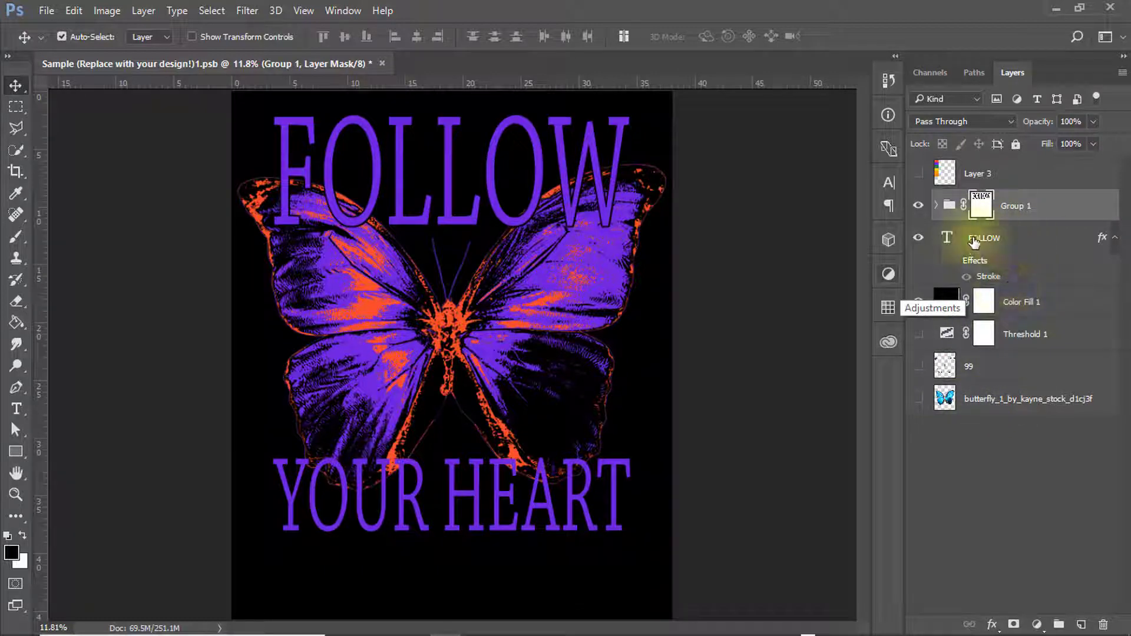
# Step: Duplicate the YOUR HEART text and place the copy just below the original
pyautogui.click(725, 526)
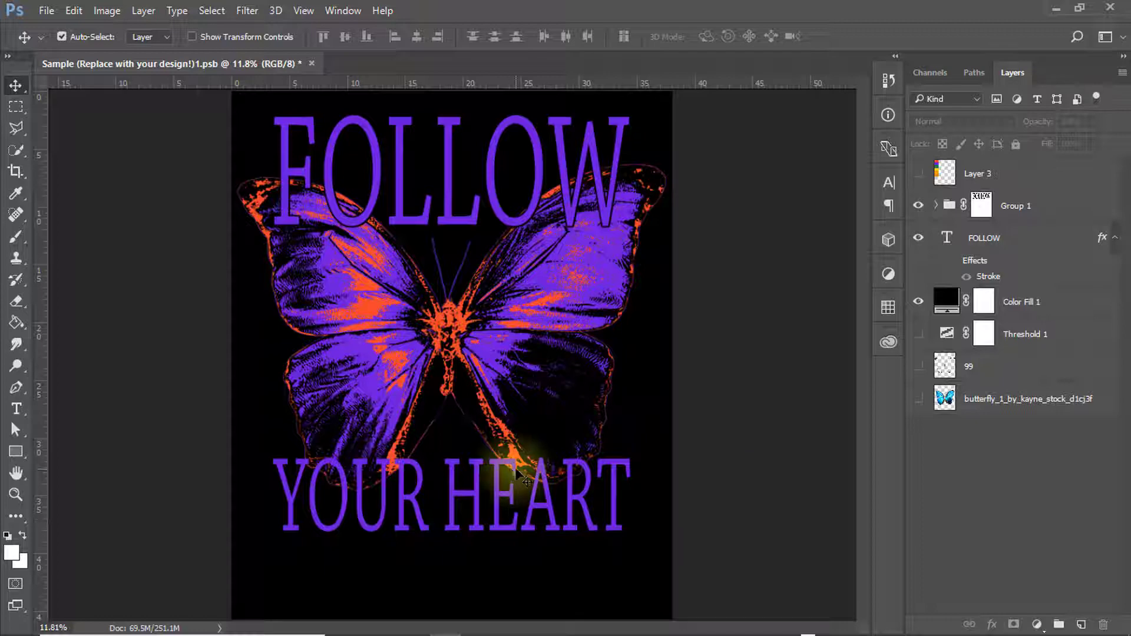
pyautogui.click(478, 477)
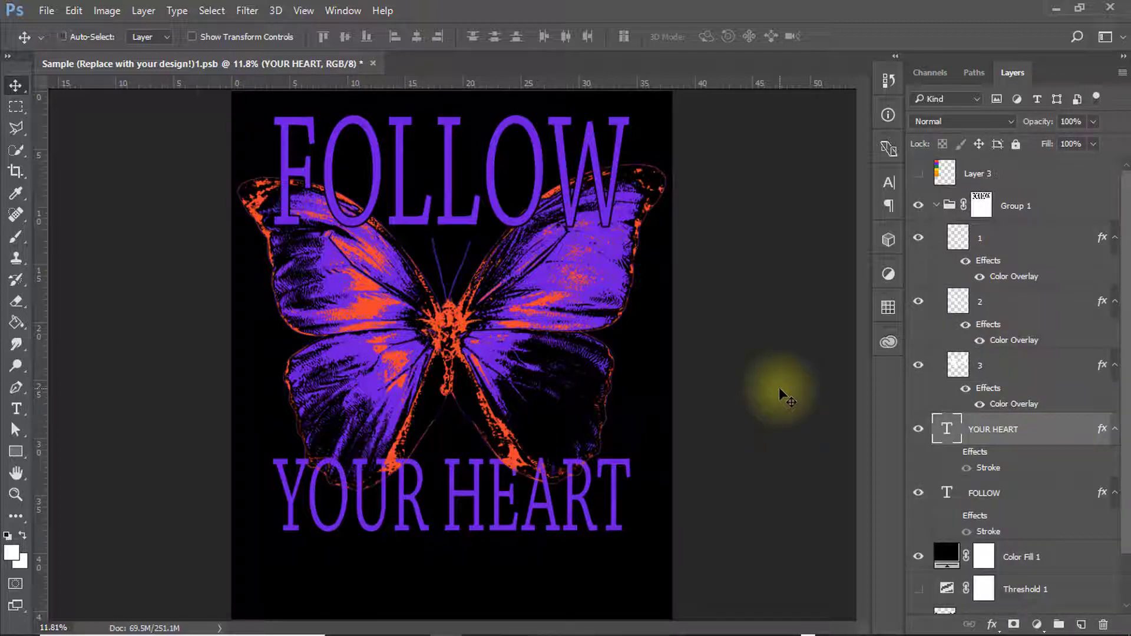
pyautogui.hotkey('ctrl', 'j')
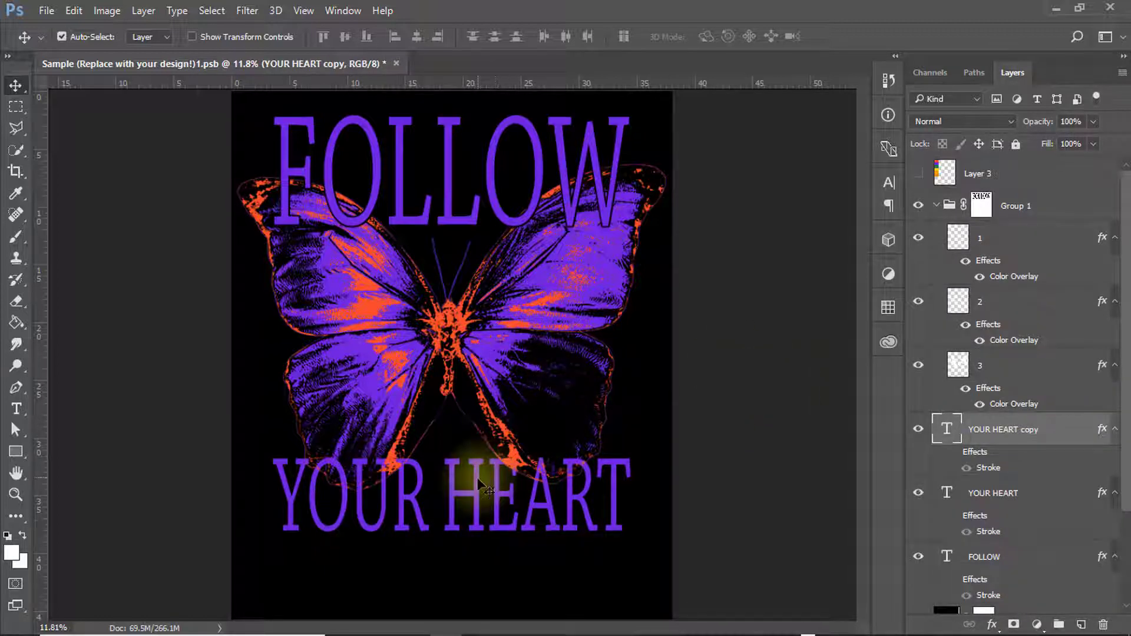
pyautogui.moveTo(478, 483); pyautogui.dragTo(479, 568)
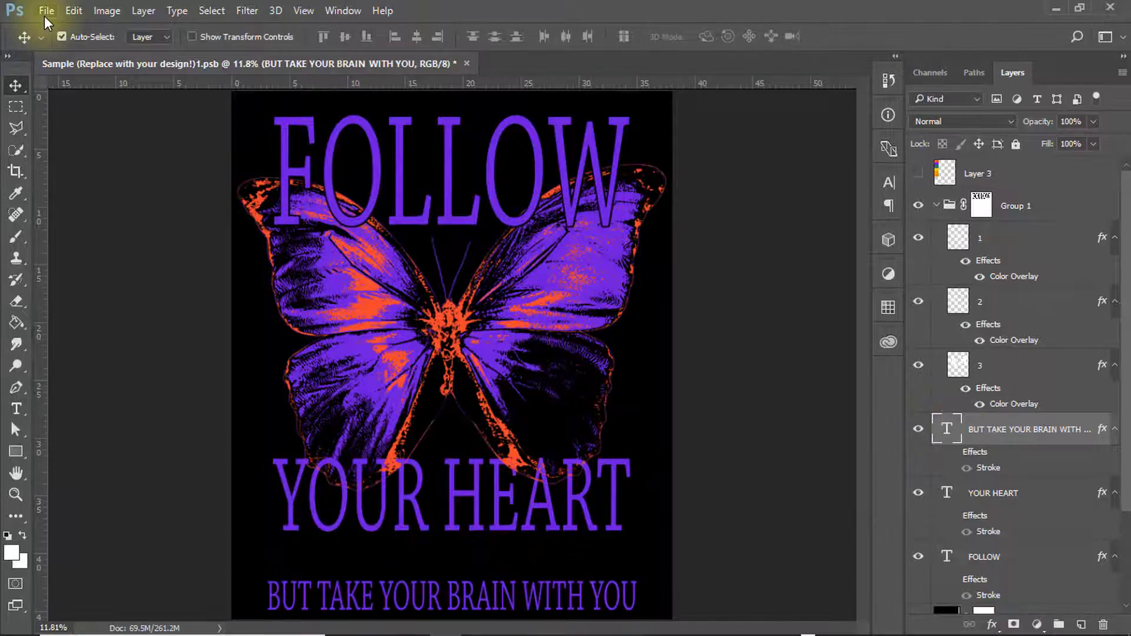
# Step: Drag graffiti-heart-shape.png from the source images folder onto the design canvas
pyautogui.click(44, 13)
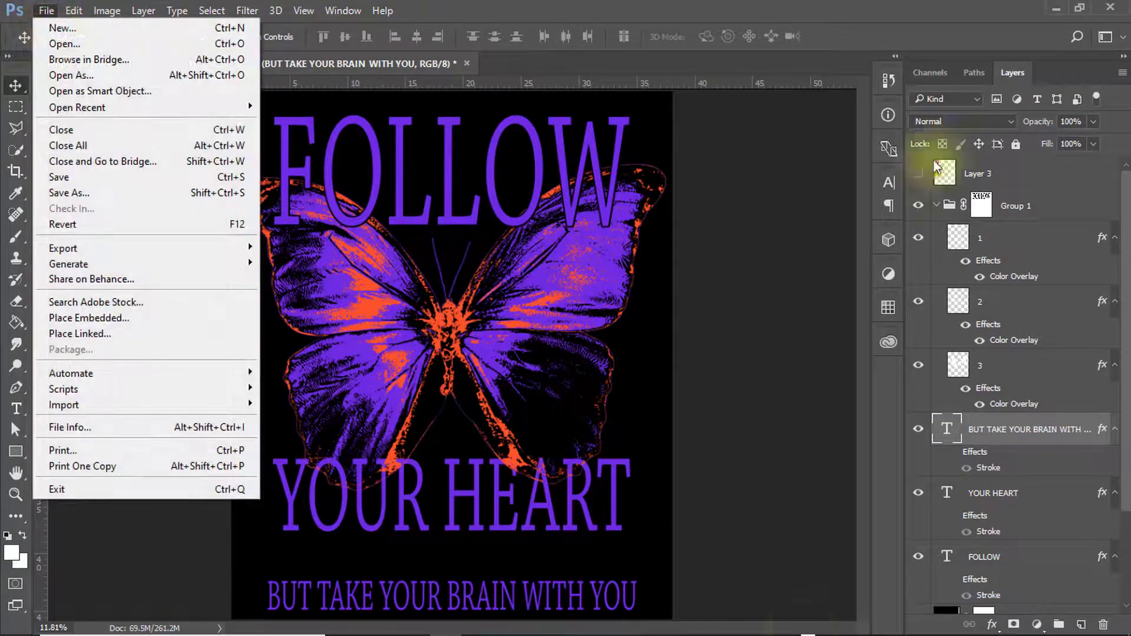
pyautogui.click(784, 619)
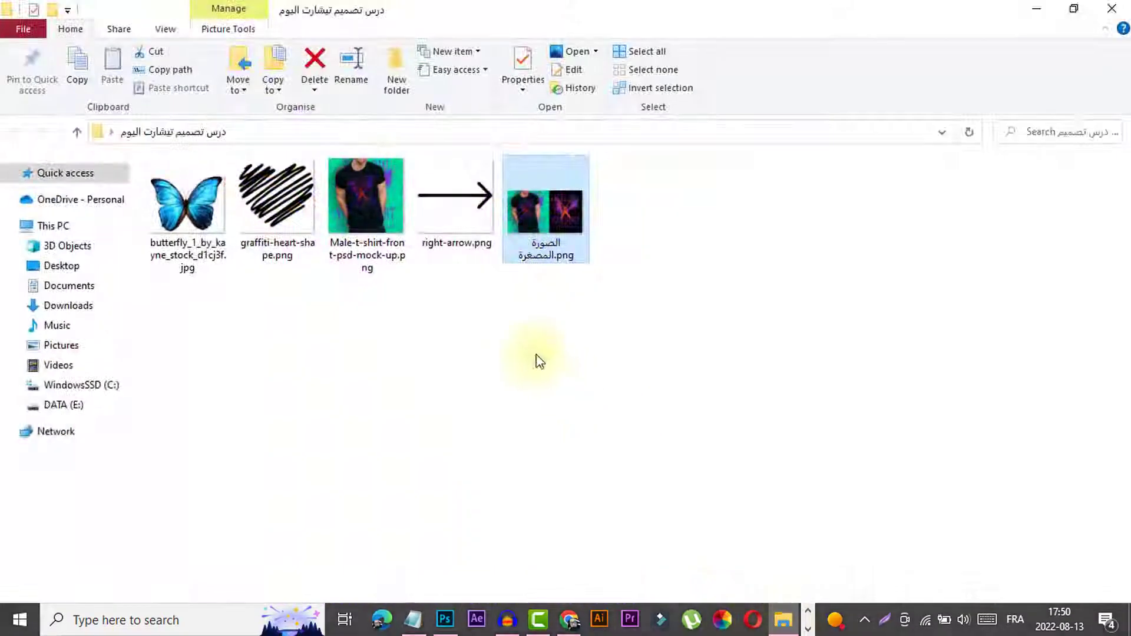
pyautogui.moveTo(280, 213); pyautogui.dragTo(888, 442)
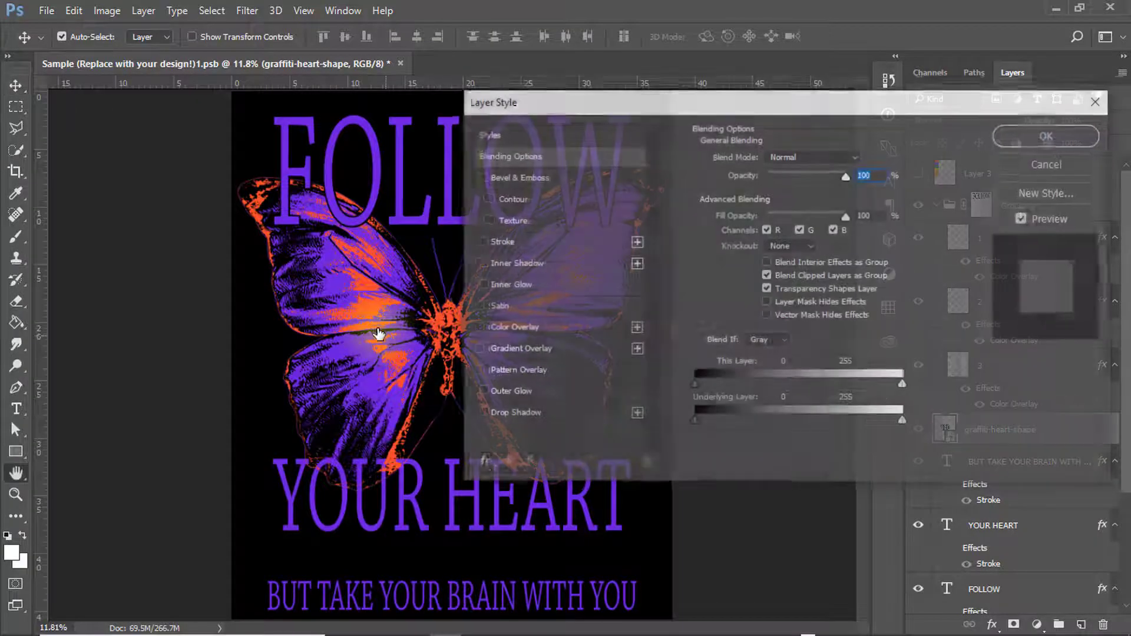
# Step: Give the graffiti heart a Color Overlay using the butterfly's orange sampled from the canvas
pyautogui.click(480, 327)
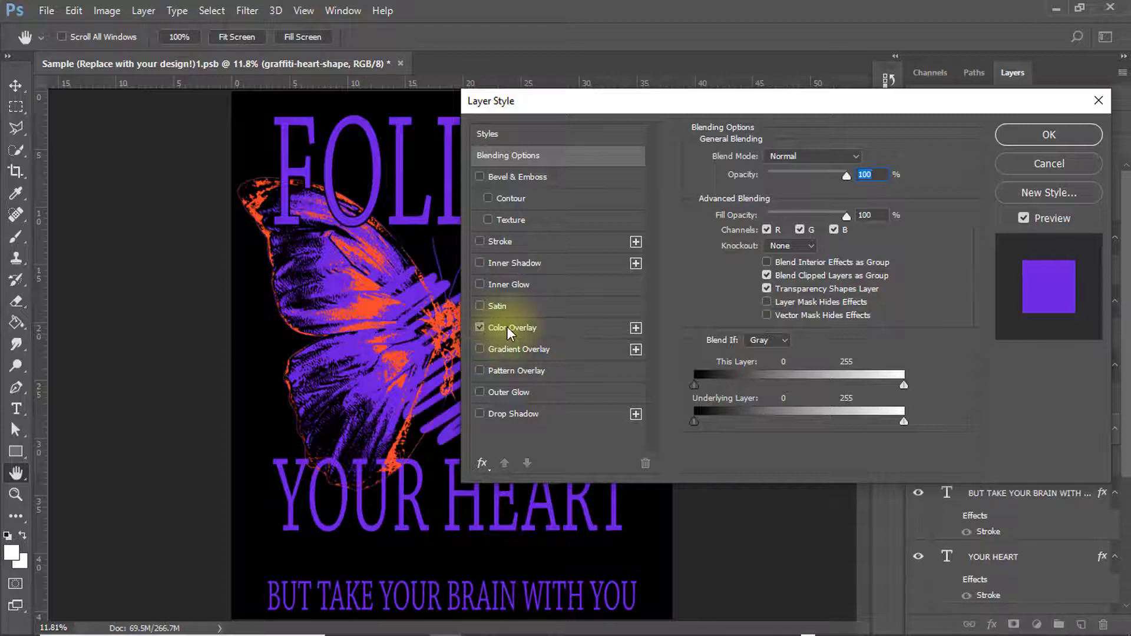
pyautogui.click(863, 162)
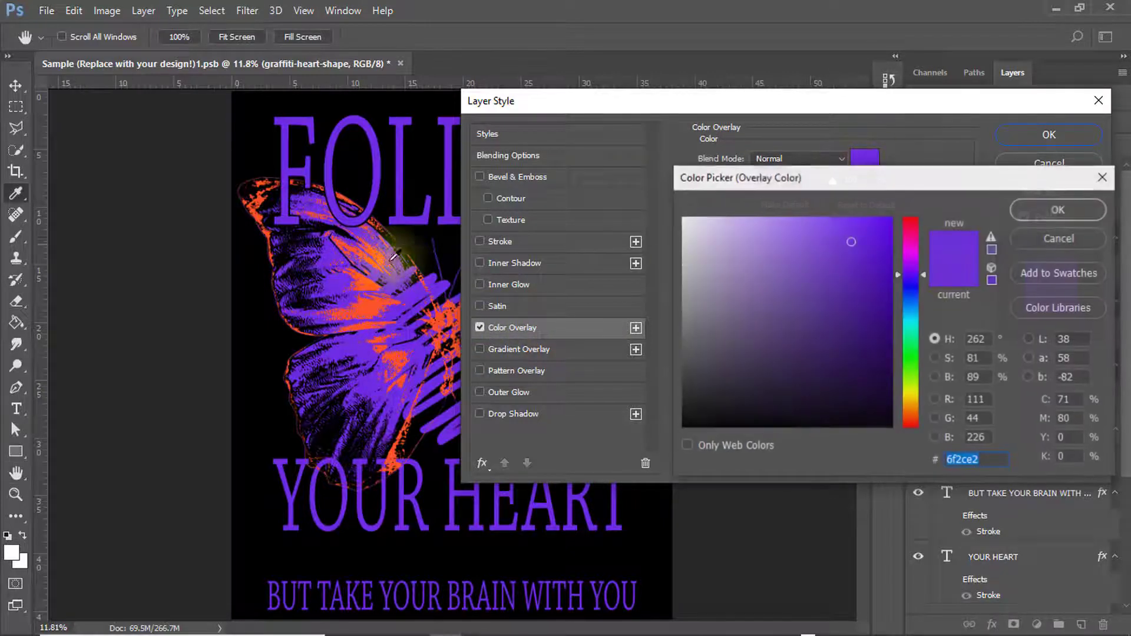
pyautogui.click(366, 301)
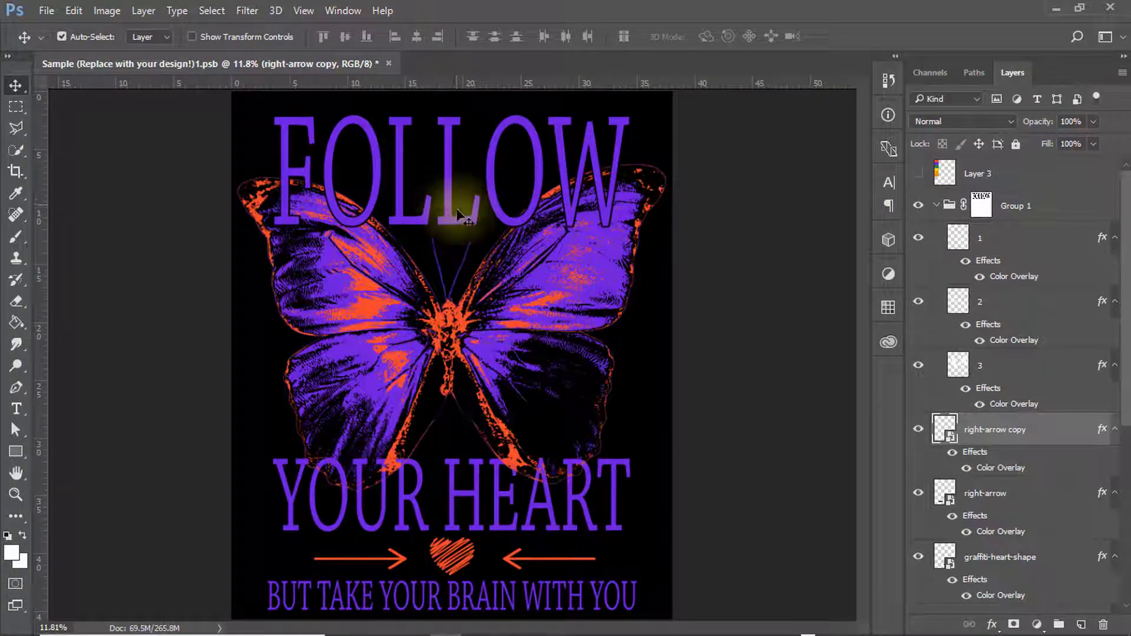
# Step: Duplicate butterfly layer 2 and tag the 2 copy layer violet
pyautogui.click(542, 302)
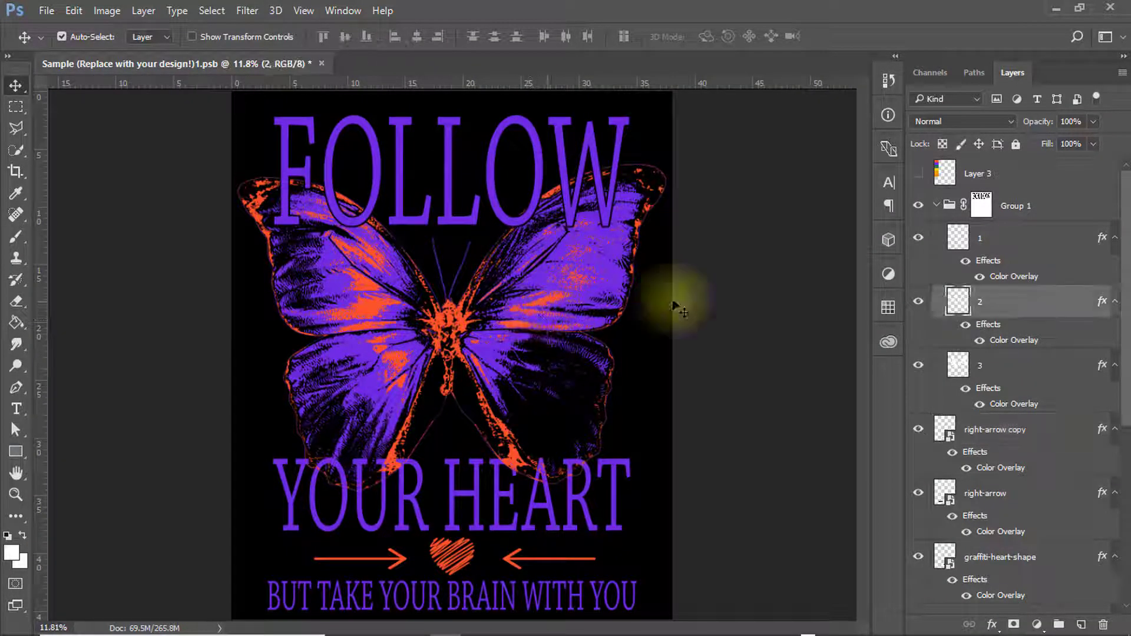
pyautogui.hotkey('ctrl', 'j')
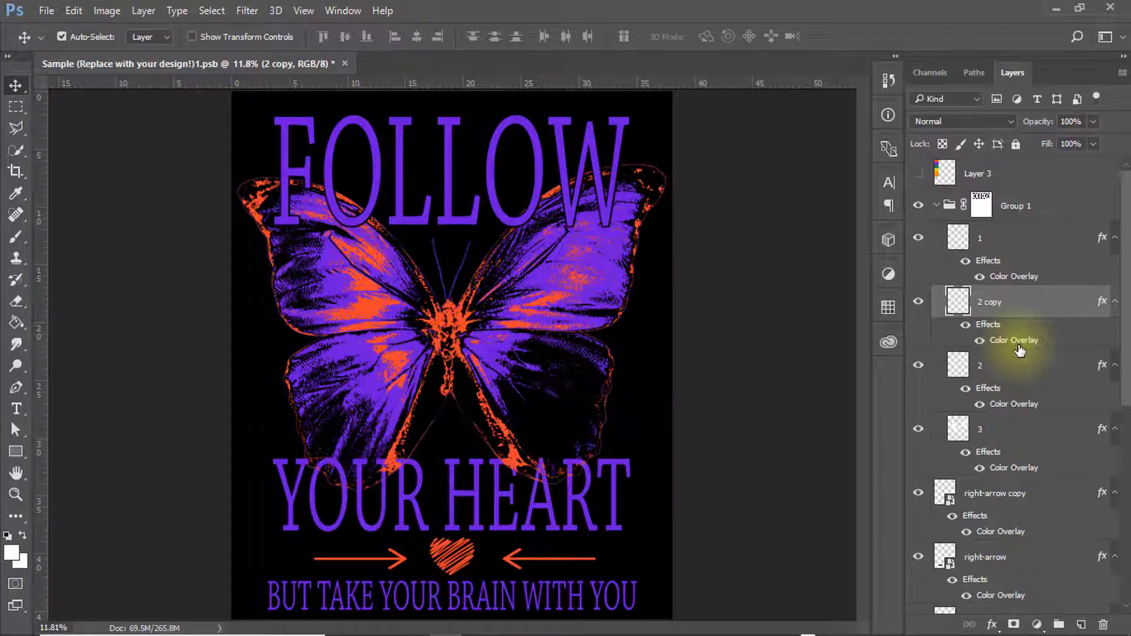
pyautogui.rightClick(1063, 300)
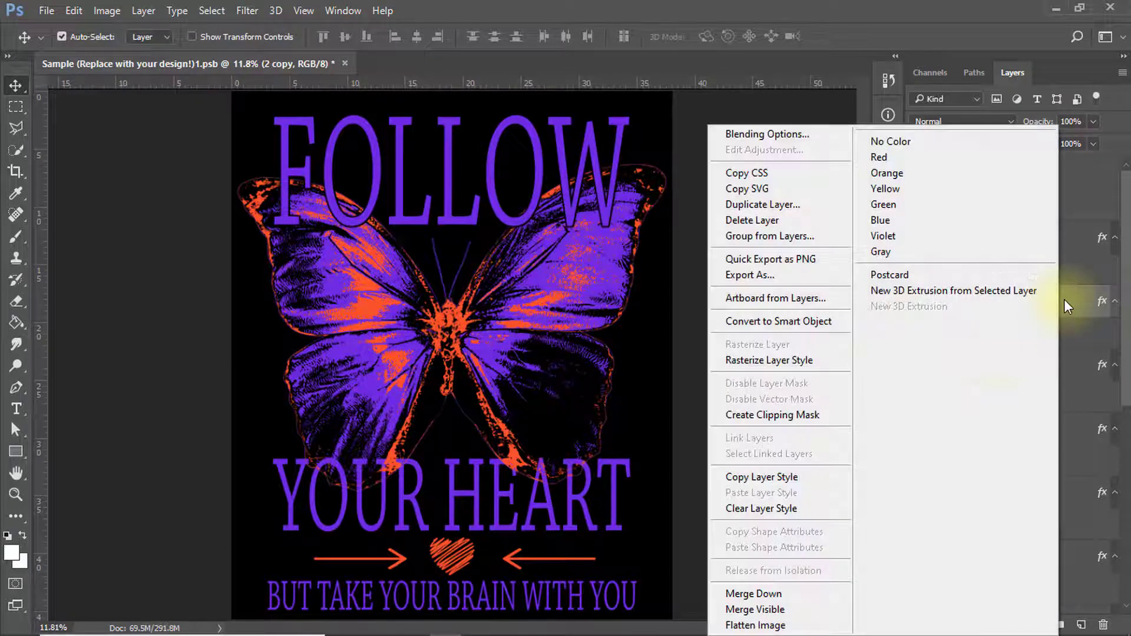
pyautogui.click(901, 238)
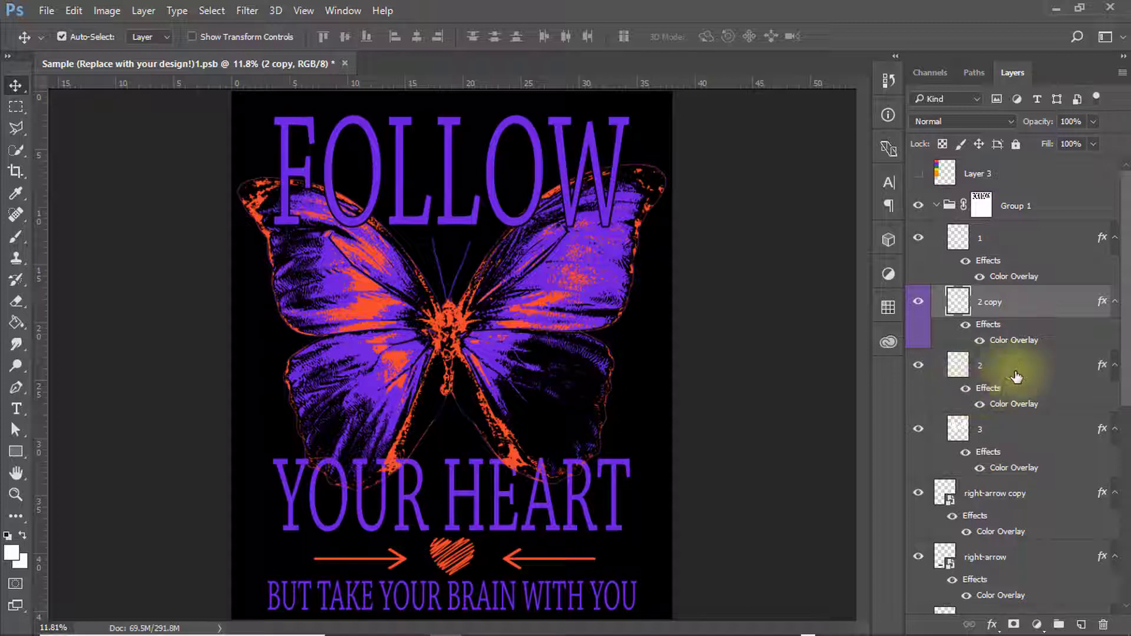
# Step: Move the 2 copy layer in the Layers panel to sit just above the FOLLOW text
pyautogui.moveTo(1129, 347); pyautogui.dragTo(1125, 413)
pyautogui.moveTo(1008, 175); pyautogui.dragTo(1006, 526)
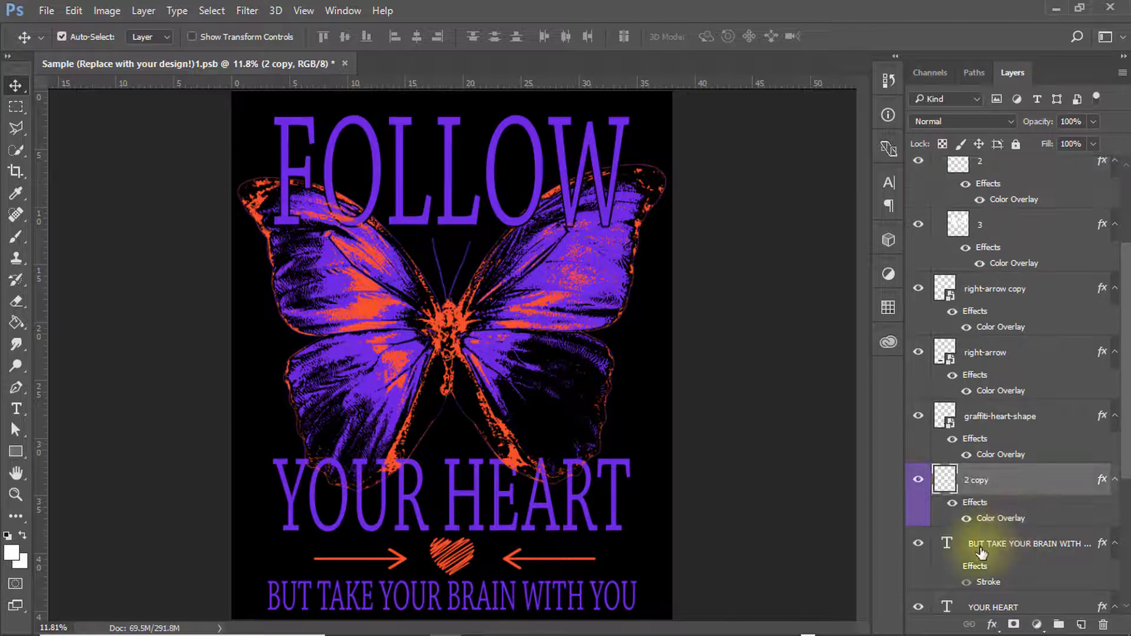
pyautogui.click(923, 548)
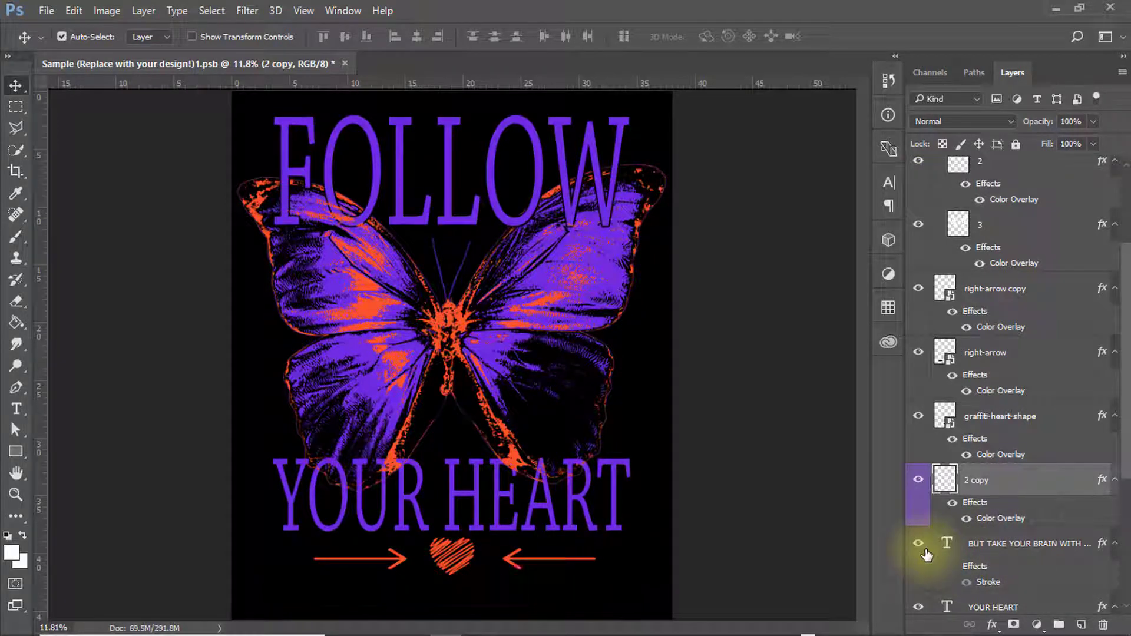
pyautogui.moveTo(1128, 460)
pyautogui.mouseDown()
pyautogui.moveTo(1118, 530)
pyautogui.moveTo(1092, 549)
pyautogui.mouseUp()
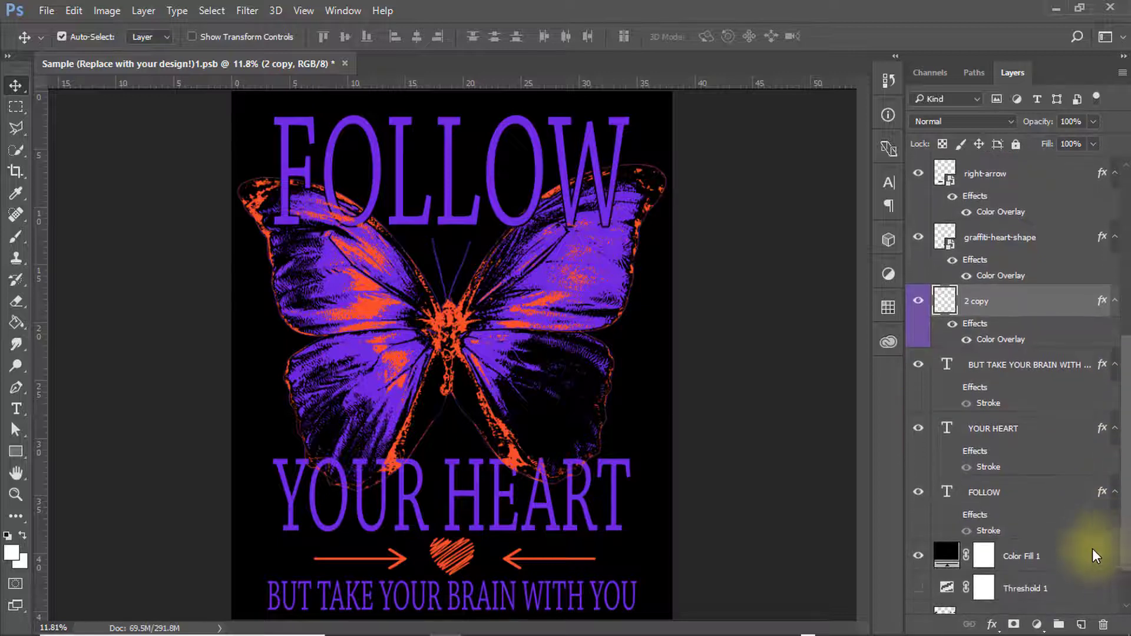
pyautogui.click(1009, 499)
pyautogui.moveTo(1021, 317); pyautogui.dragTo(954, 481)
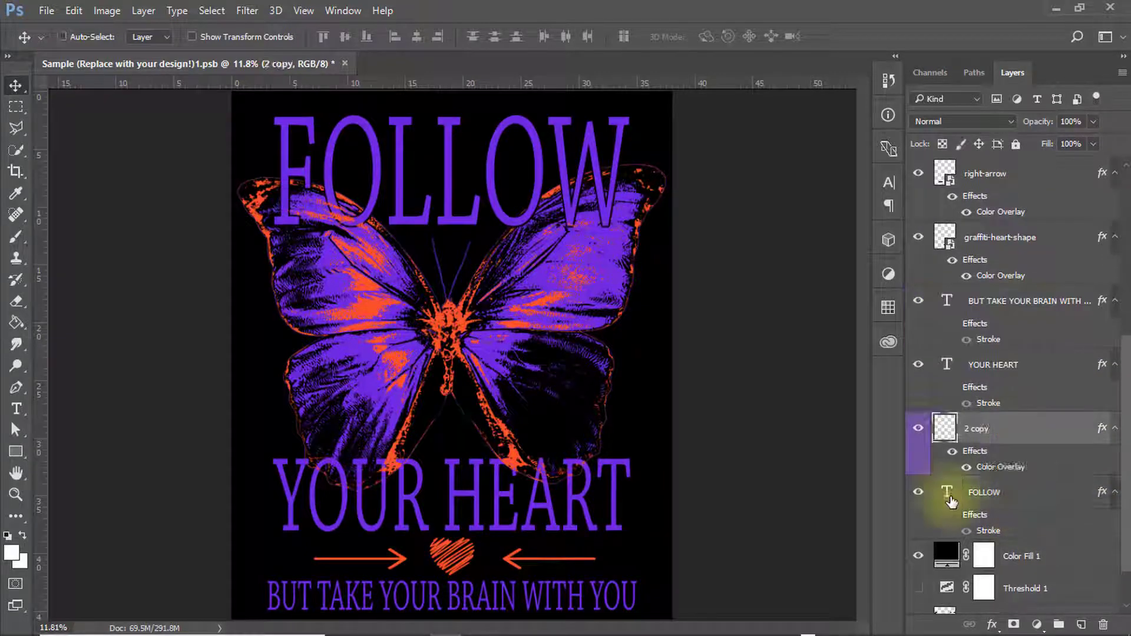
# Step: Rotate and enlarge the 2 copy texture so its orange streaks cover the design
pyautogui.hotkey('ctrl', 't')
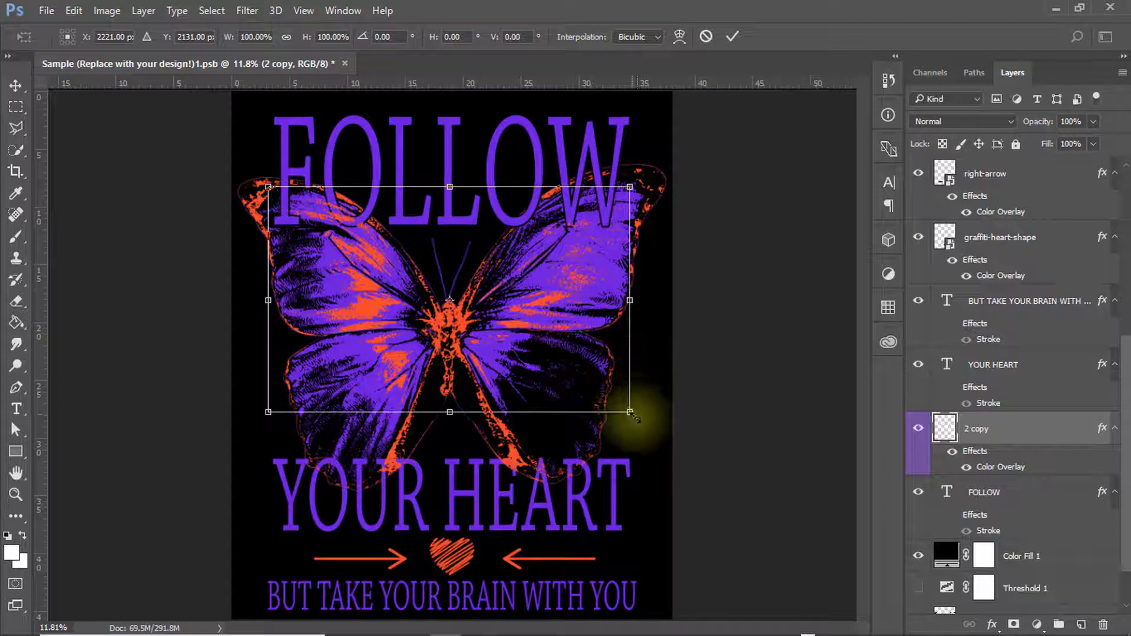
pyautogui.moveTo(643, 425); pyautogui.dragTo(407, 50)
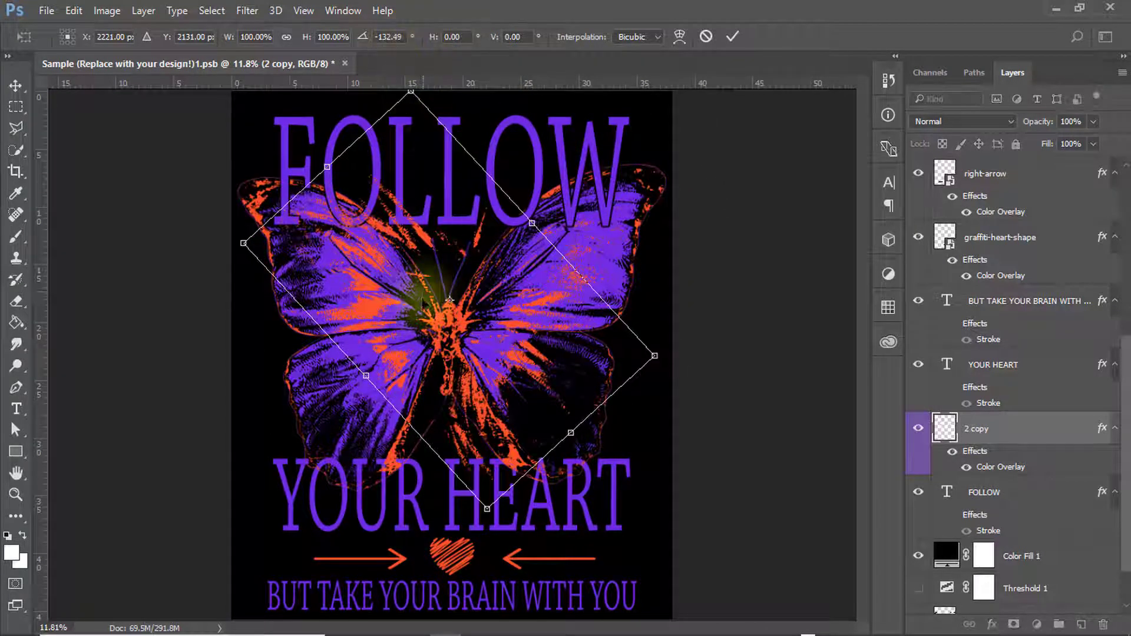
pyautogui.moveTo(655, 356)
pyautogui.mouseDown()
pyautogui.moveTo(728, 396)
pyautogui.moveTo(858, 434)
pyautogui.mouseUp()
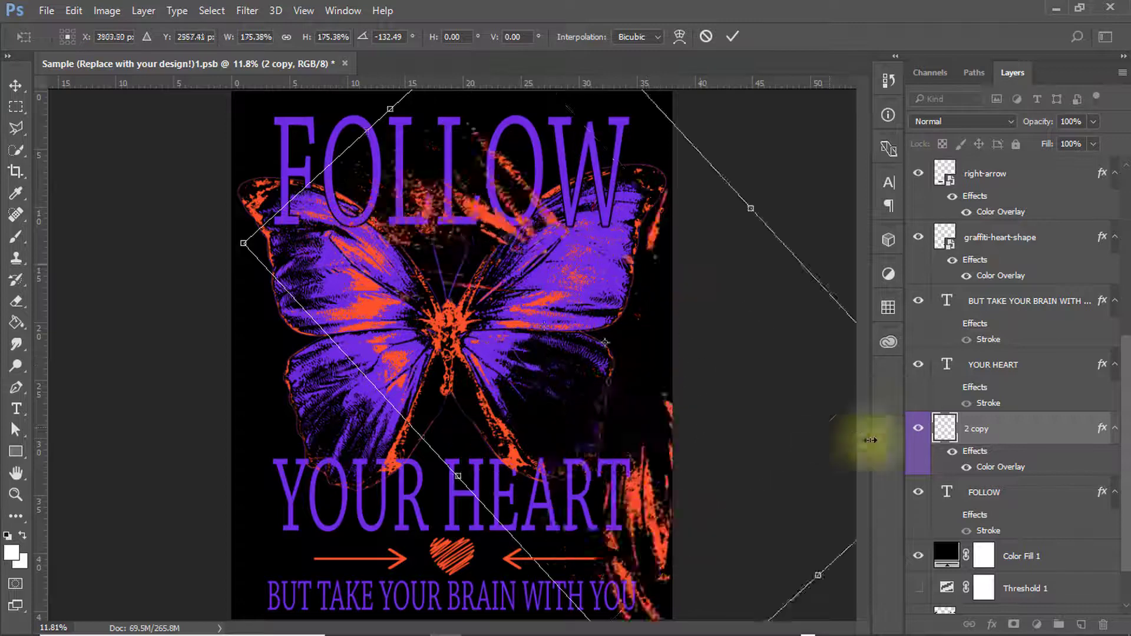
pyautogui.hotkey('ctrl', '-')
pyautogui.hotkey('ctrl', '-')
pyautogui.moveTo(619, 188)
pyautogui.mouseDown()
pyautogui.moveTo(466, 351)
pyautogui.moveTo(486, 349)
pyautogui.mouseUp()
pyautogui.press('Return')
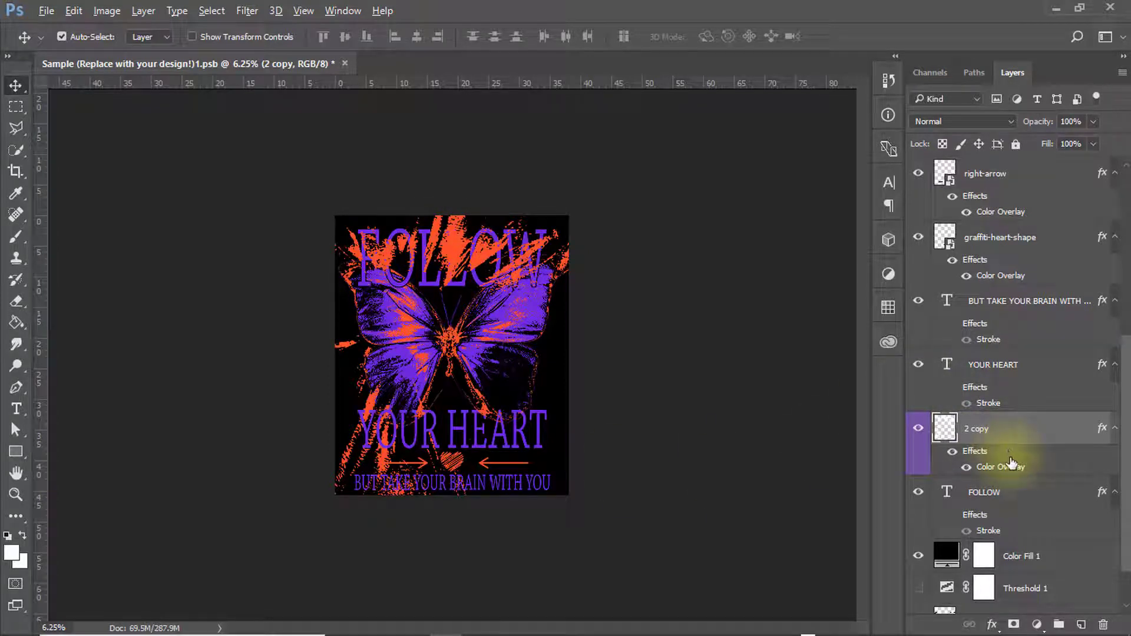
# Step: Clip the orange texture inside the FOLLOW text, then open butterfly_1_by_kayne_stock_d1cj3f.jpg in Photoshop
pyautogui.click(1114, 428)
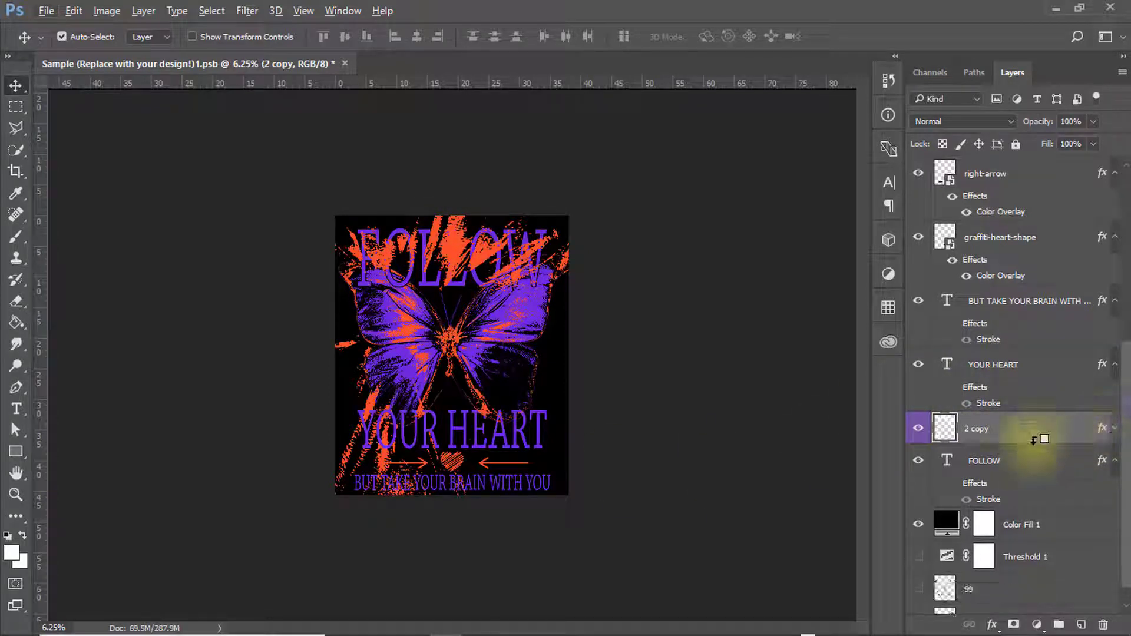
pyautogui.keyDown('alt'); pyautogui.click(1034, 441); pyautogui.keyUp('alt')
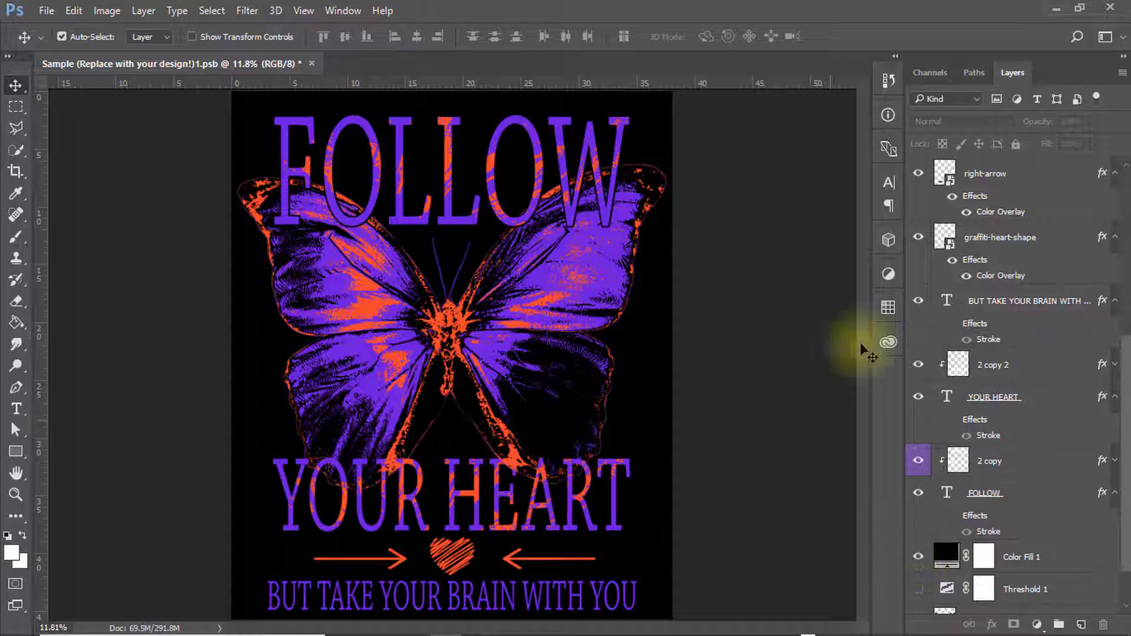
pyautogui.click(783, 620)
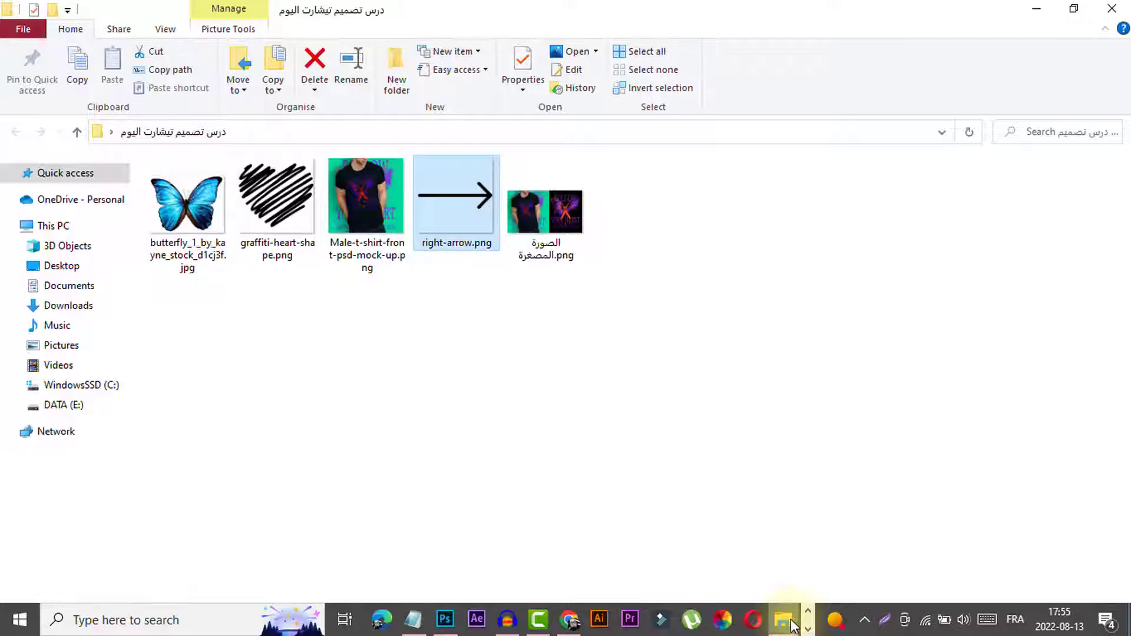
pyautogui.moveTo(187, 204); pyautogui.dragTo(361, 628)
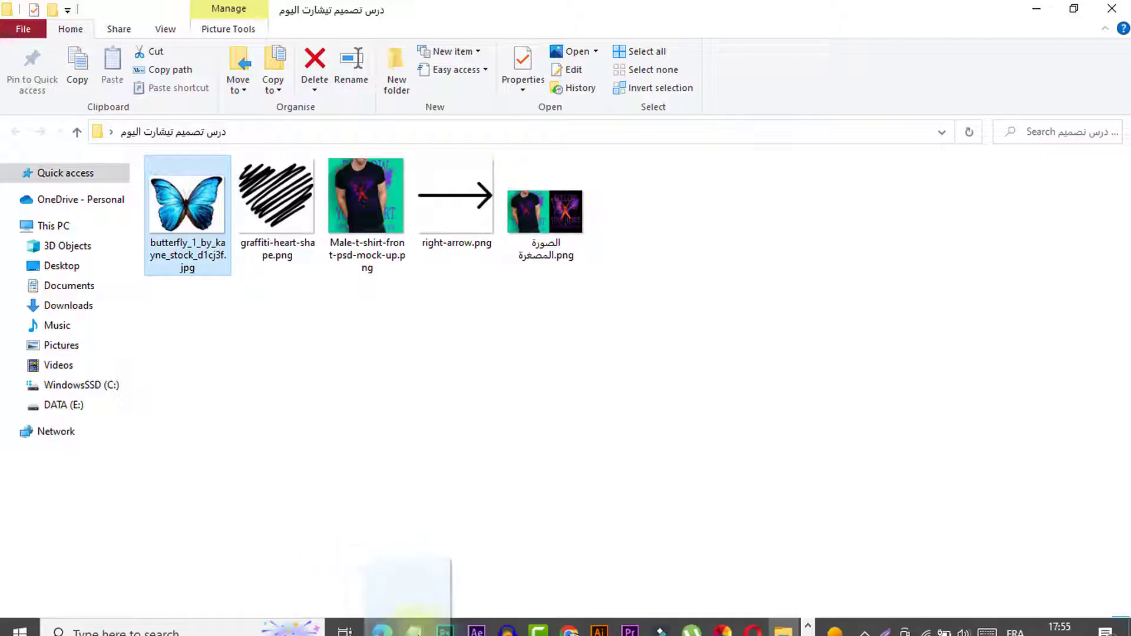
pyautogui.moveTo(360, 628)
pyautogui.mouseDown()
pyautogui.moveTo(318, 188)
pyautogui.moveTo(376, 69)
pyautogui.mouseUp()
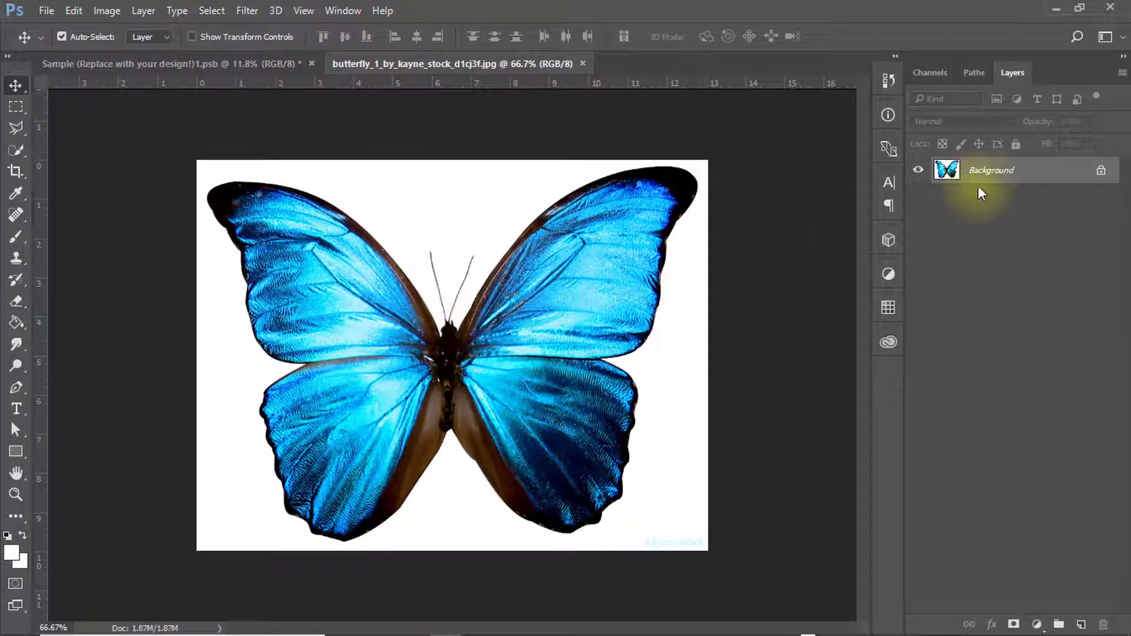
# Step: Unlock the butterfly photo's background and add an inverted mask hiding its right half
pyautogui.click(1101, 172)
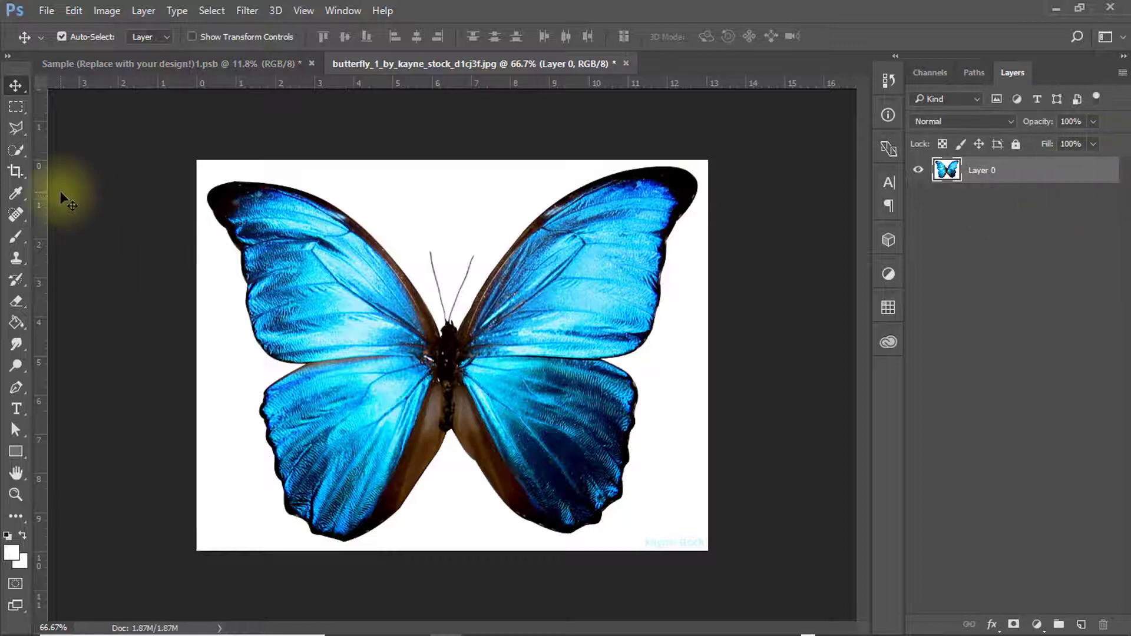
pyautogui.click(16, 109)
pyautogui.moveTo(780, 133); pyautogui.dragTo(446, 589)
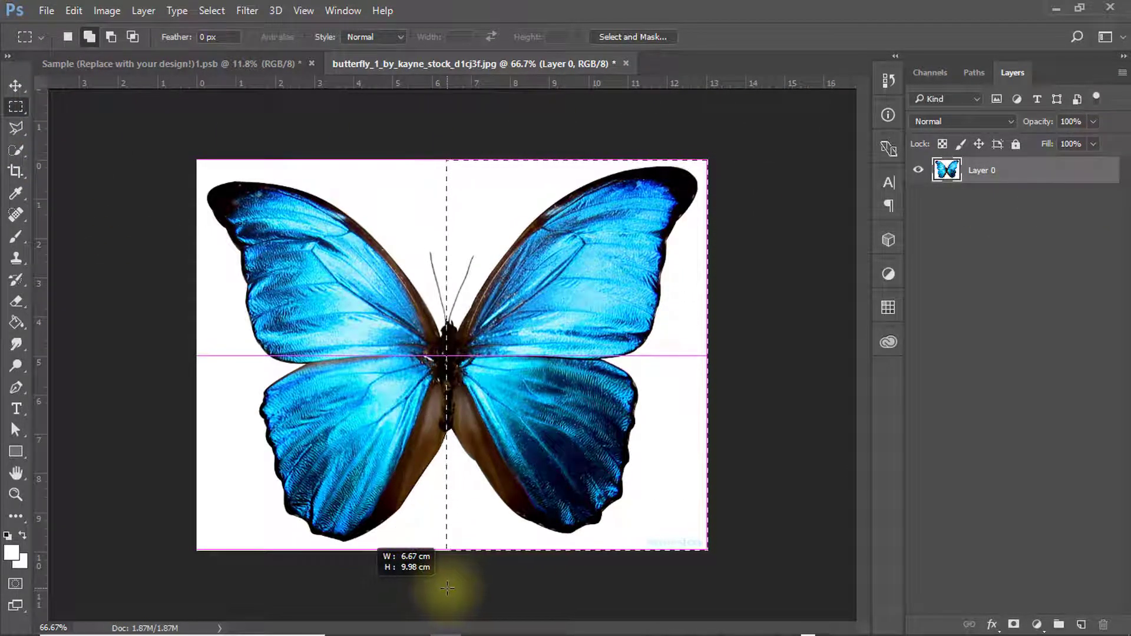
pyautogui.moveTo(447, 589); pyautogui.dragTo(449, 589)
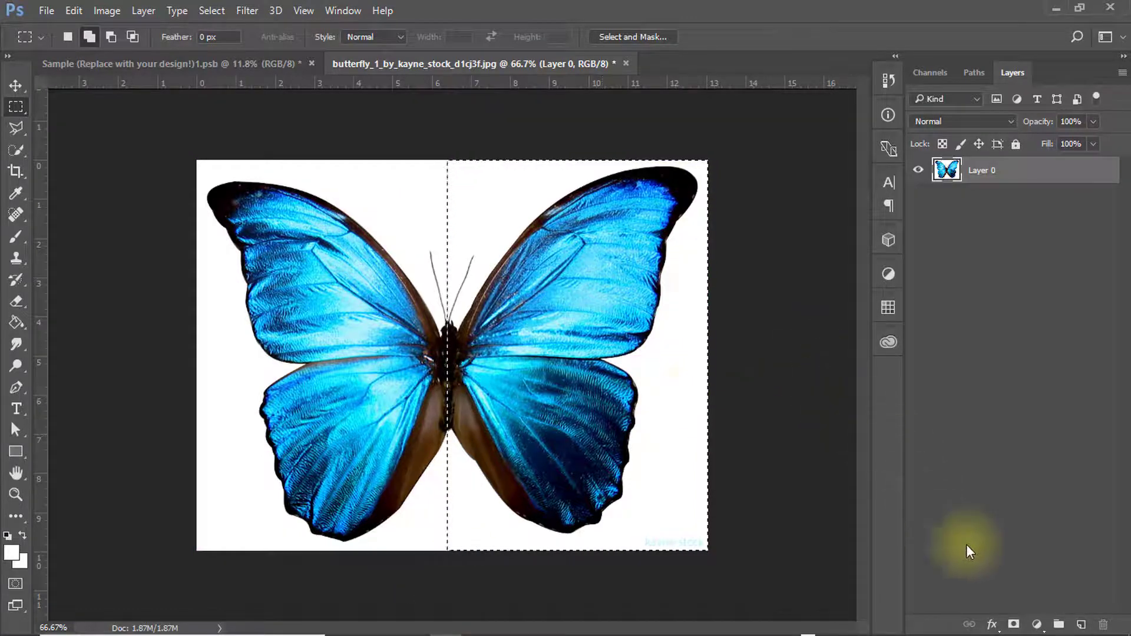
pyautogui.click(1010, 624)
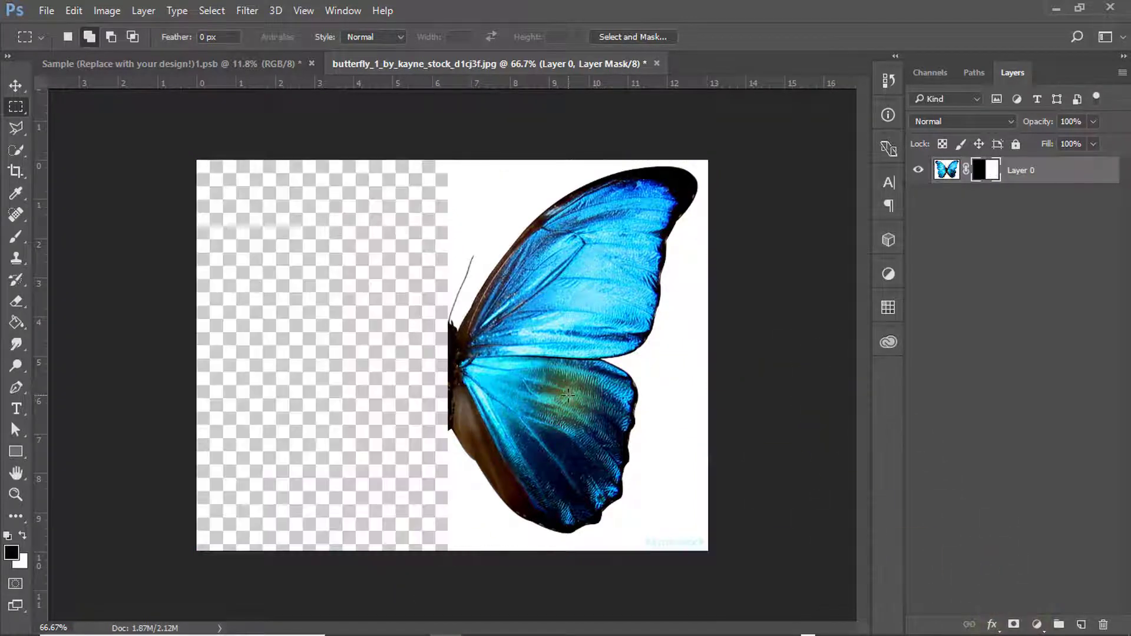
pyautogui.hotkey('ctrl', 'i')
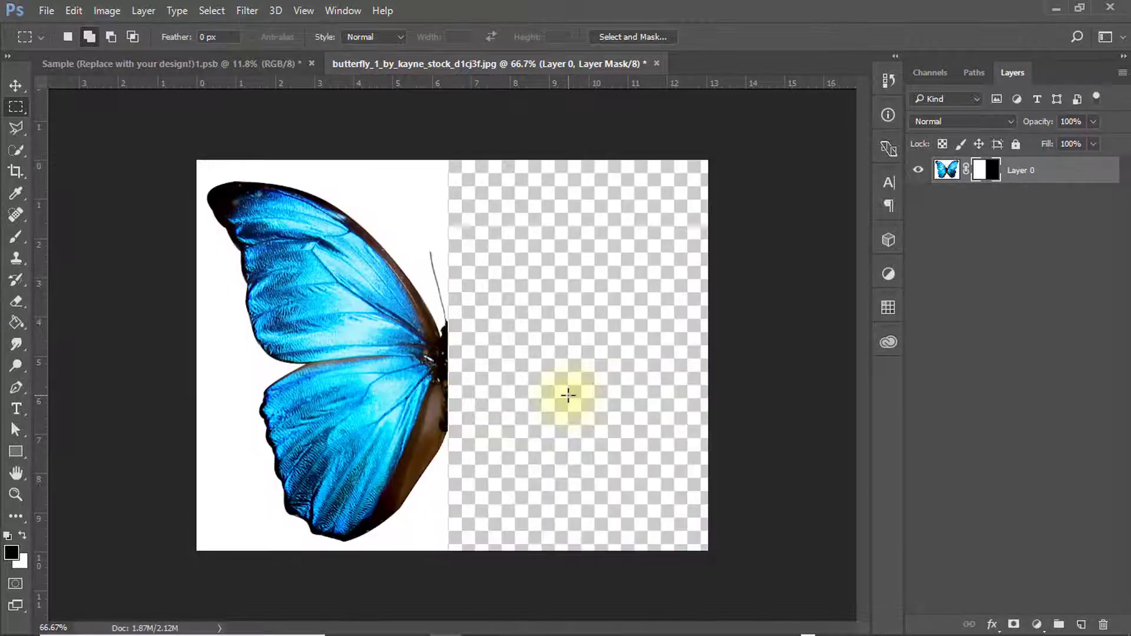
# Step: Disable the butterfly's layer mask so the whole butterfly shows
pyautogui.click(233, 61)
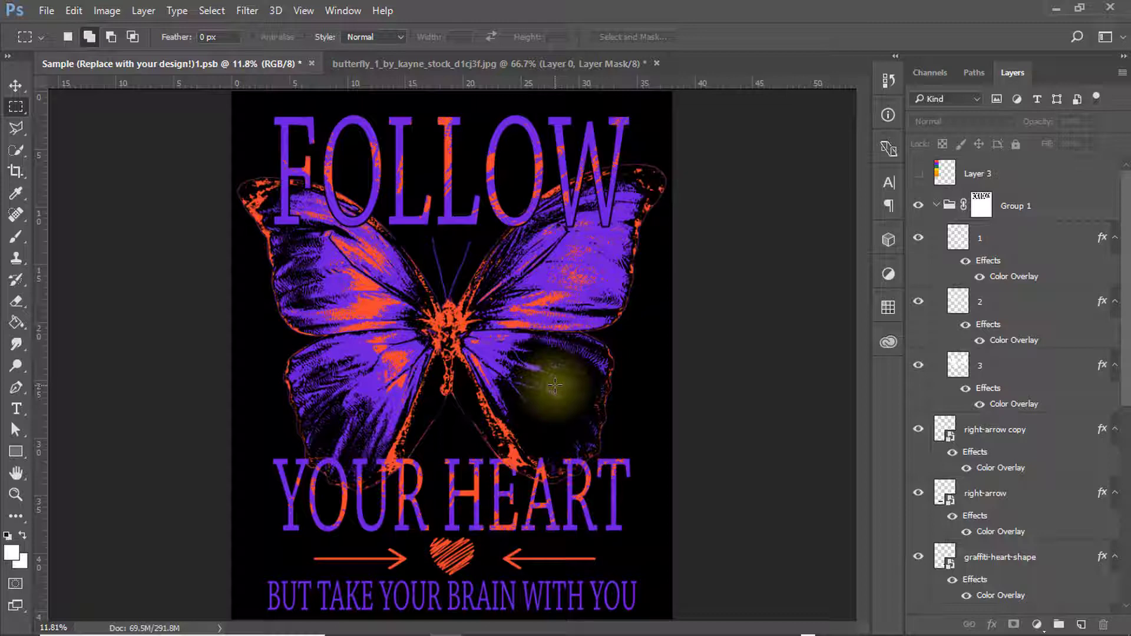
pyautogui.click(454, 63)
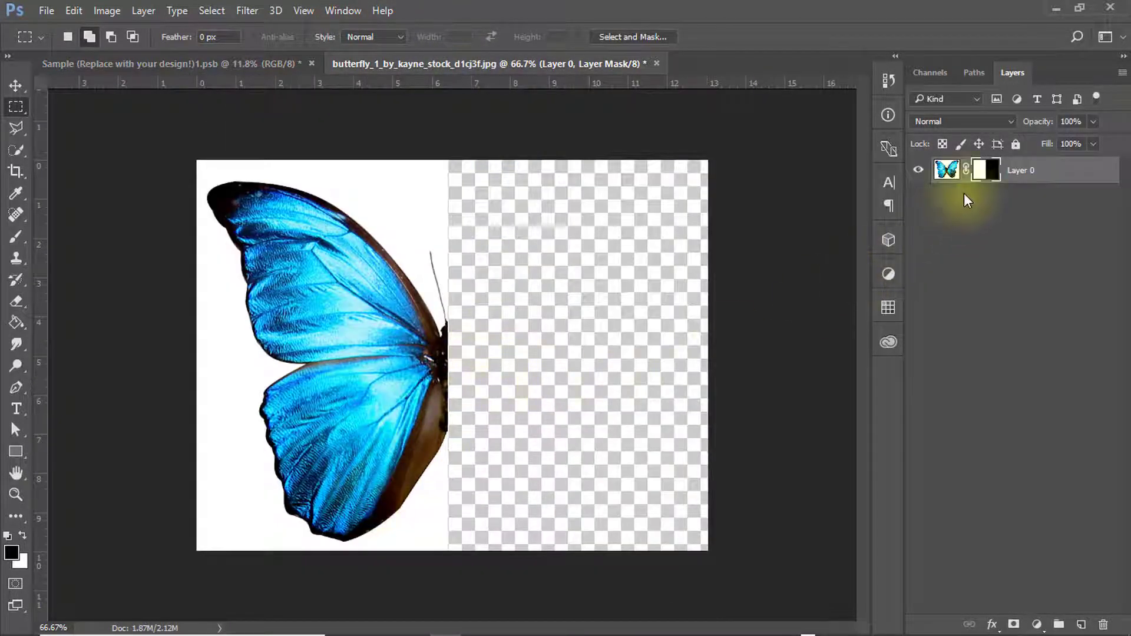
pyautogui.keyDown('shift'); pyautogui.click(986, 172); pyautogui.keyUp('shift')
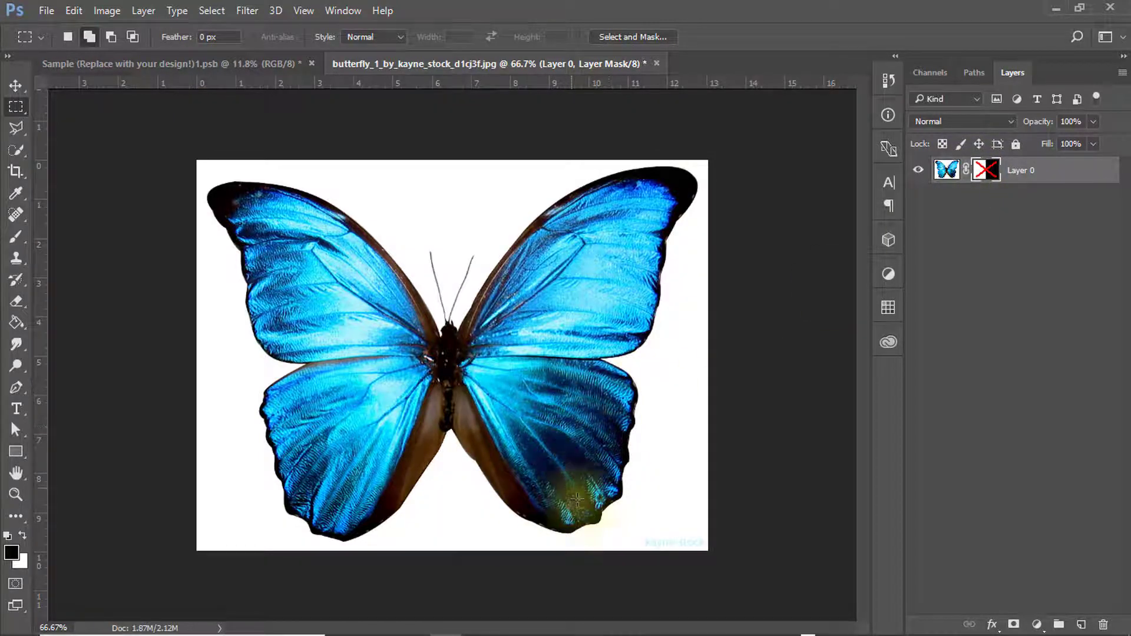
pyautogui.click(214, 62)
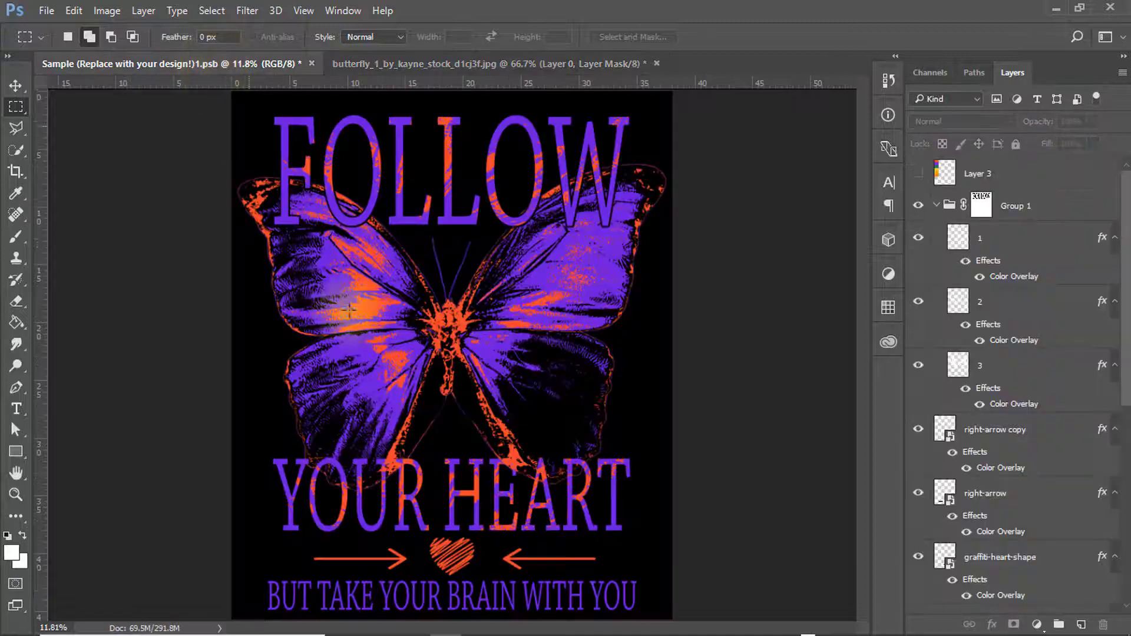